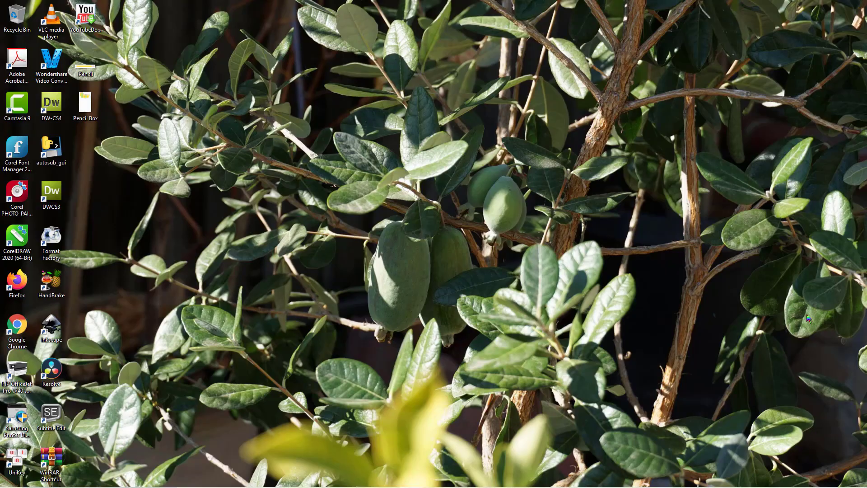
# Launch CorelDRAW 2020 and create an Untitled-1 Letter document (8.5 × 11 in).
pyautogui.doubleClick(21, 239)
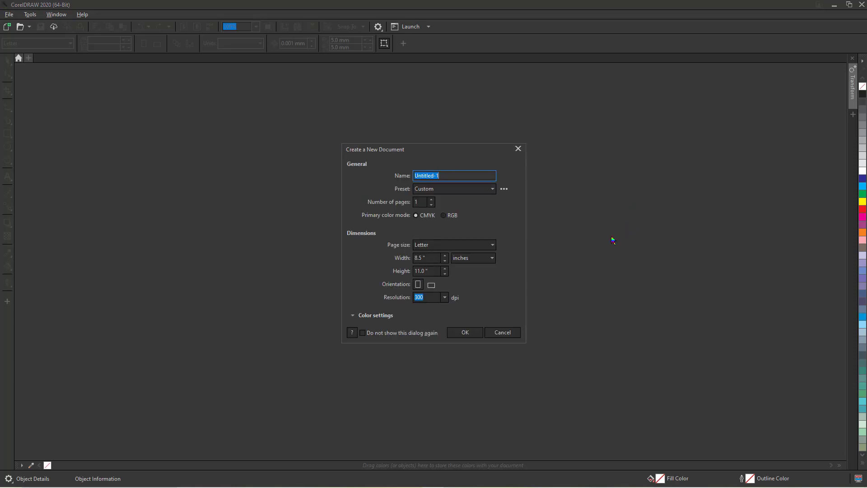
pyautogui.click(465, 331)
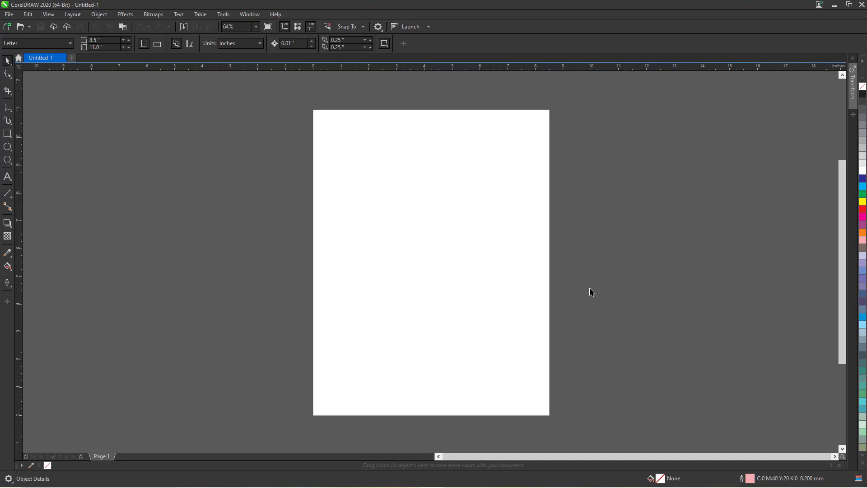
pyautogui.click(10, 15)
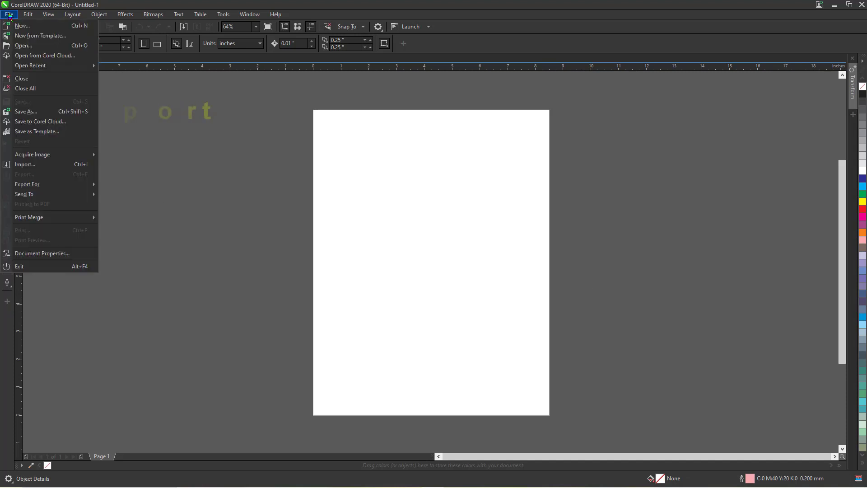
# Import the Pencil Box and Pencil images, placing the box left and the pencil right of the page.
pyautogui.click(34, 165)
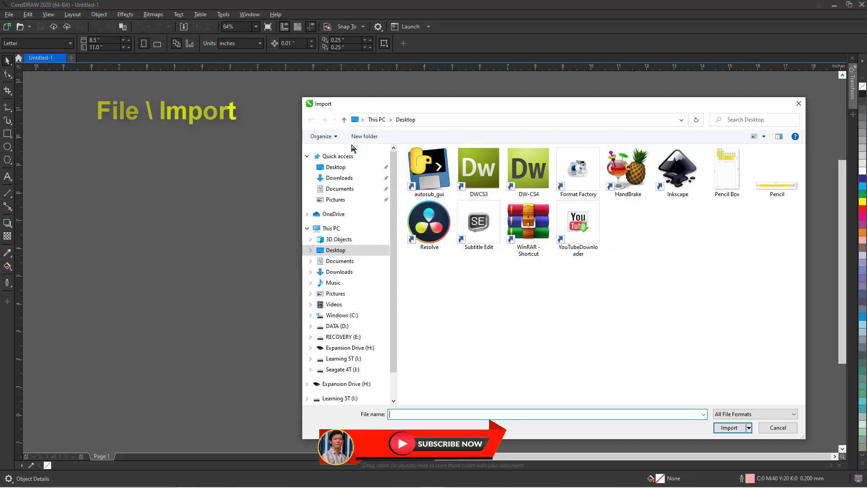
pyautogui.click(732, 188)
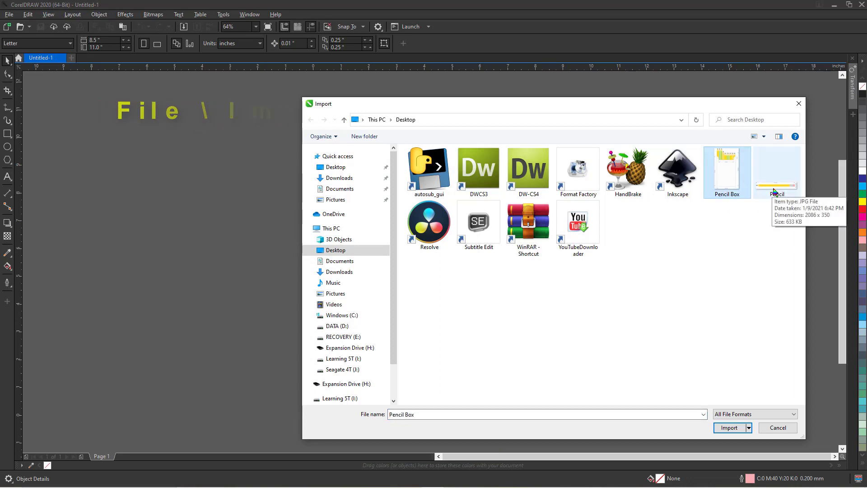
pyautogui.keyDown('ctrl'); pyautogui.click(774, 199); pyautogui.keyUp('ctrl')
pyautogui.click(729, 428)
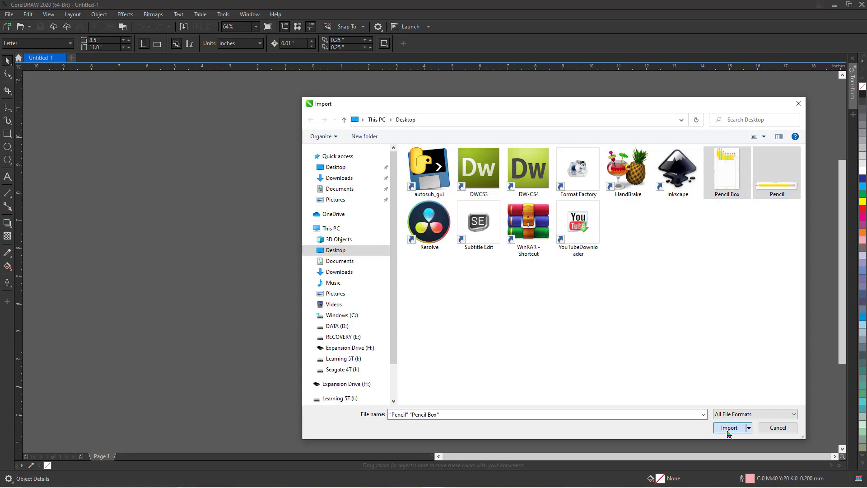
pyautogui.click(162, 150)
pyautogui.click(565, 174)
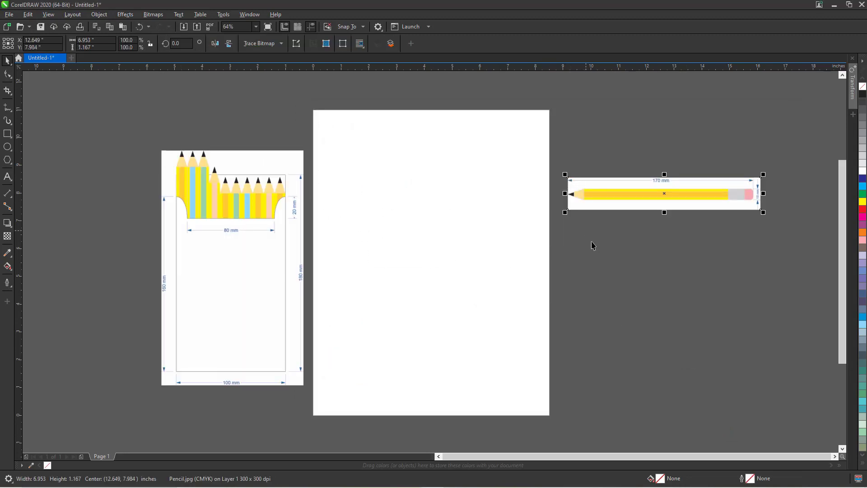
pyautogui.click(625, 252)
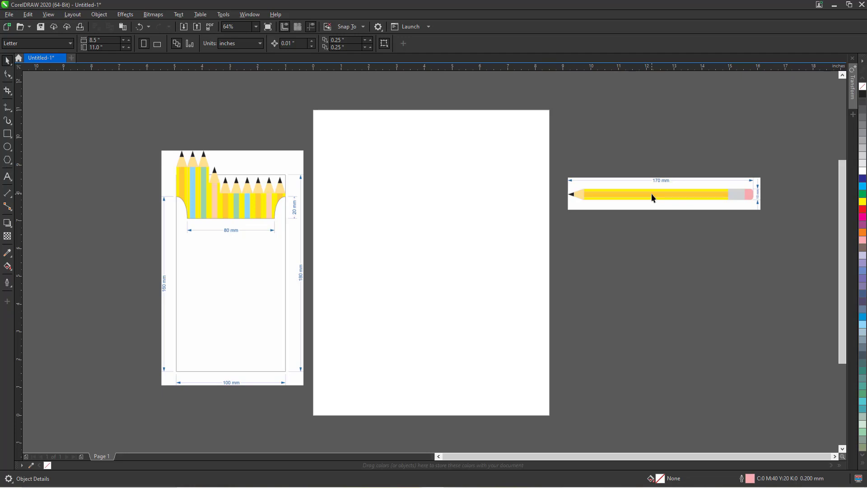
# Drag the 170 mm pencil image onto the lower page and lock it.
pyautogui.click(651, 194)
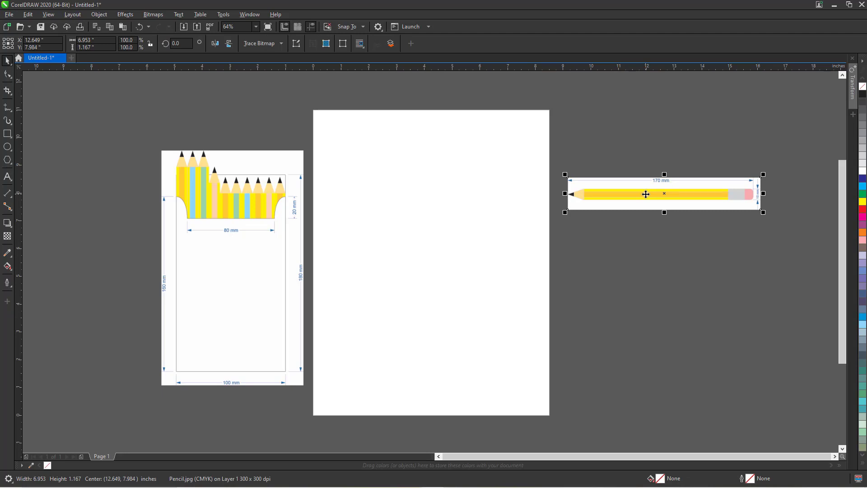
pyautogui.moveTo(646, 194)
pyautogui.mouseDown()
pyautogui.moveTo(400, 307)
pyautogui.moveTo(417, 303)
pyautogui.mouseUp()
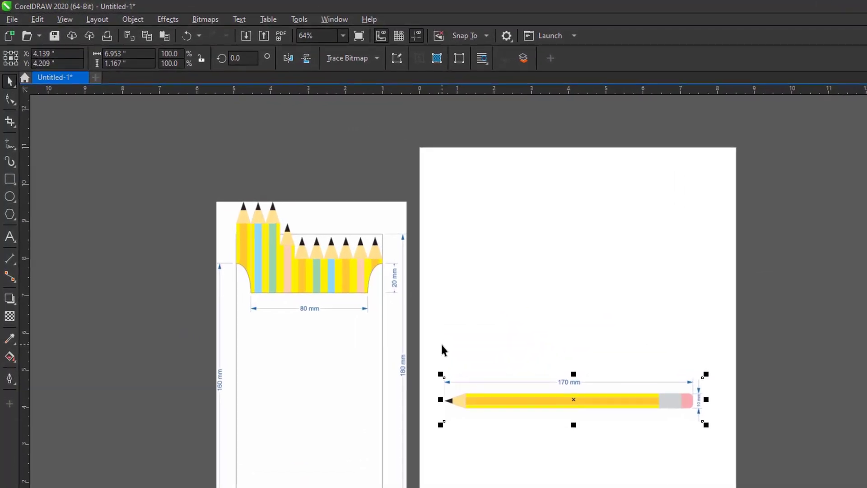
pyautogui.rightClick(507, 400)
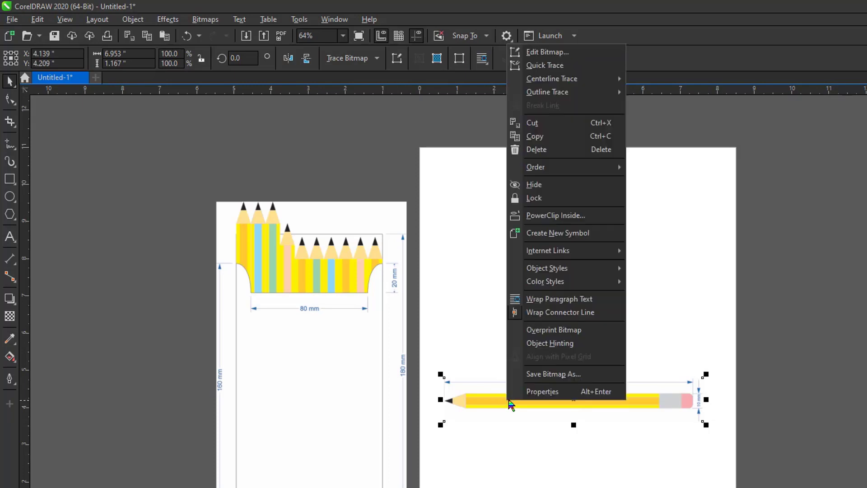
pyautogui.click(538, 199)
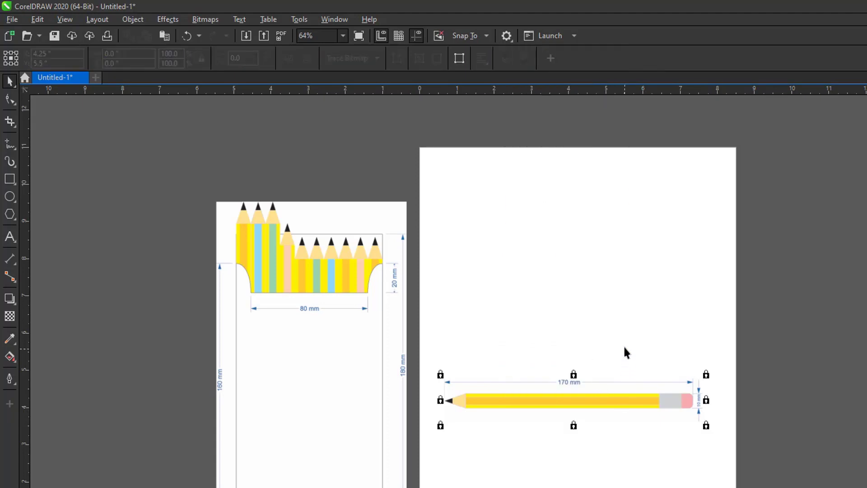
pyautogui.click(624, 348)
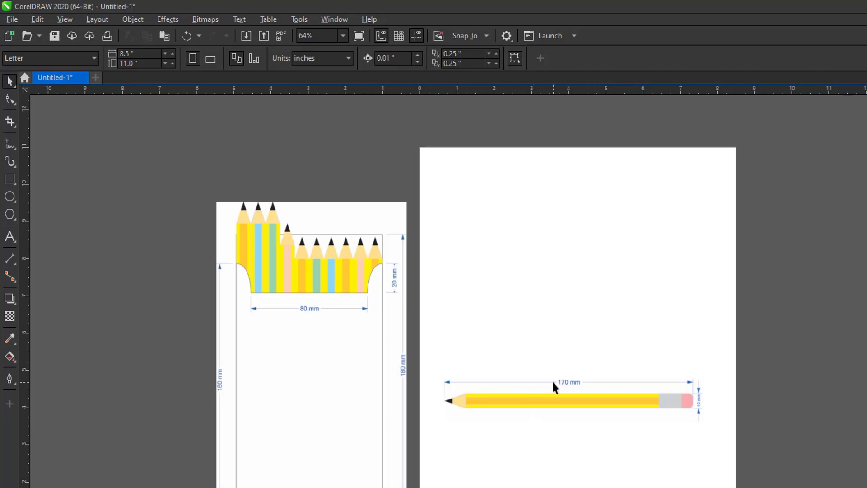
# Zoom in with a marquee around the 170 mm pencil reference image.
pyautogui.press('F2')
pyautogui.moveTo(424, 338); pyautogui.dragTo(719, 446)
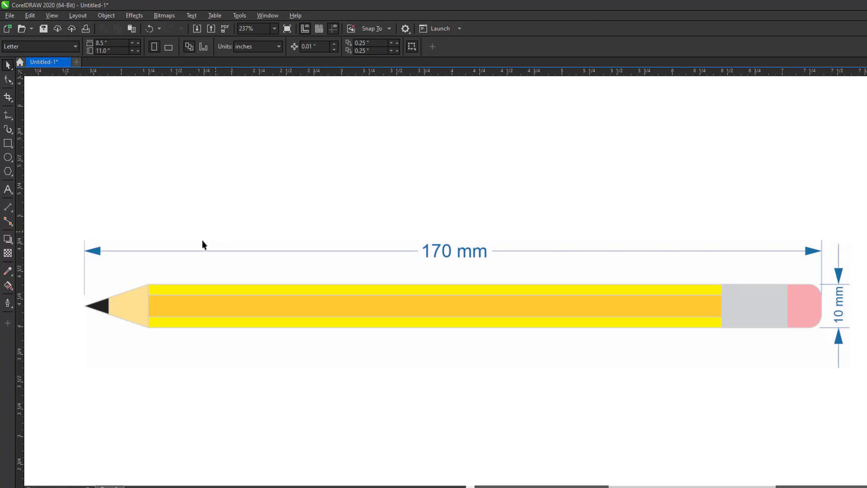
# Draw a thin rectangle over the pencil's yellow body and move it above the 170 mm dimension.
pyautogui.click(8, 144)
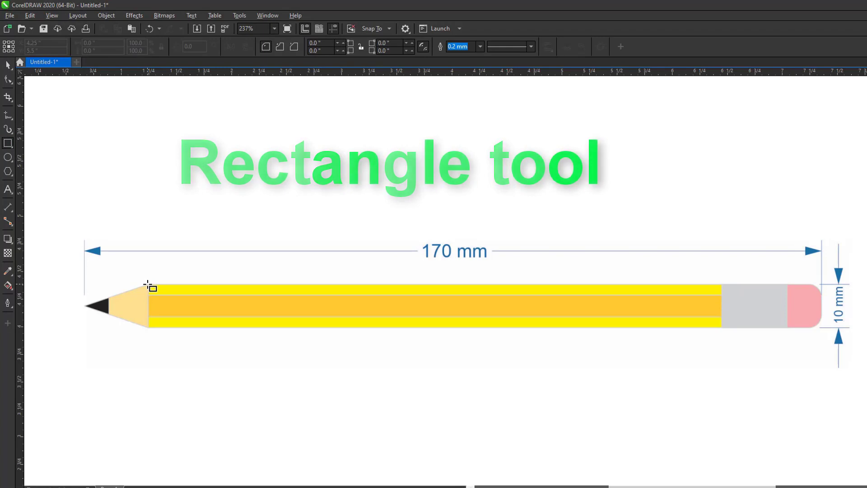
pyautogui.moveTo(148, 285)
pyautogui.mouseDown()
pyautogui.moveTo(243, 334)
pyautogui.moveTo(727, 329)
pyautogui.moveTo(720, 326)
pyautogui.mouseUp()
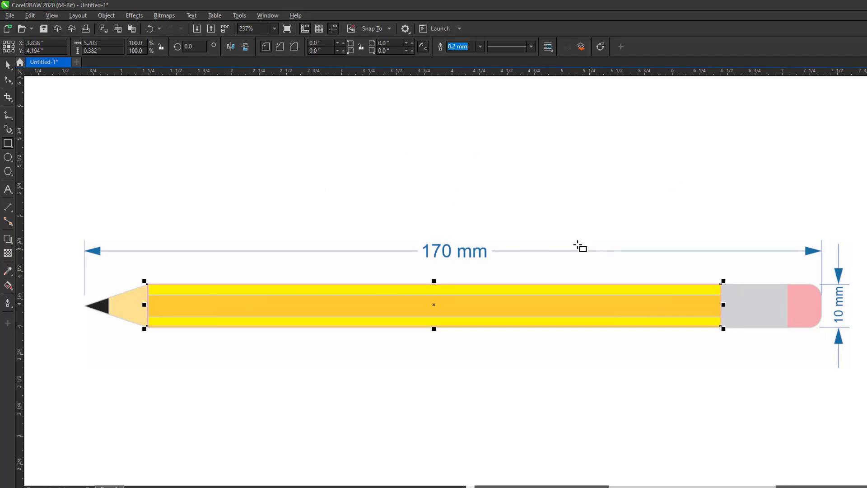
pyautogui.press('space')
pyautogui.moveTo(503, 308); pyautogui.dragTo(494, 162)
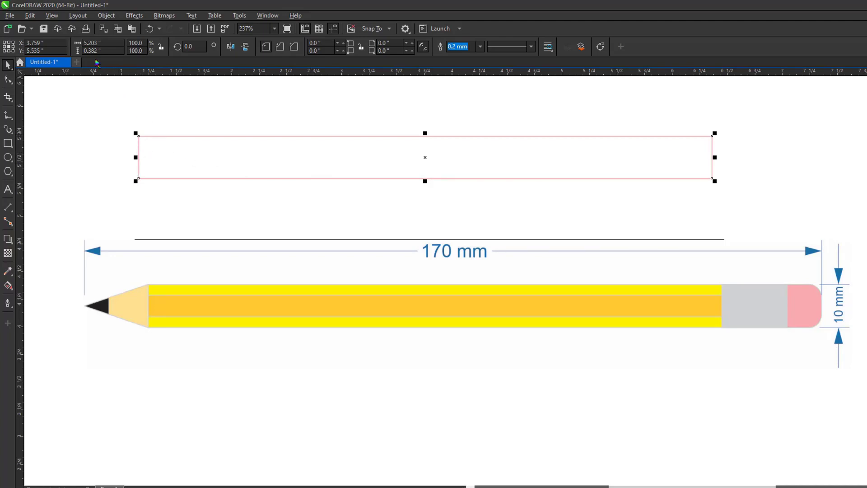
pyautogui.click(100, 98)
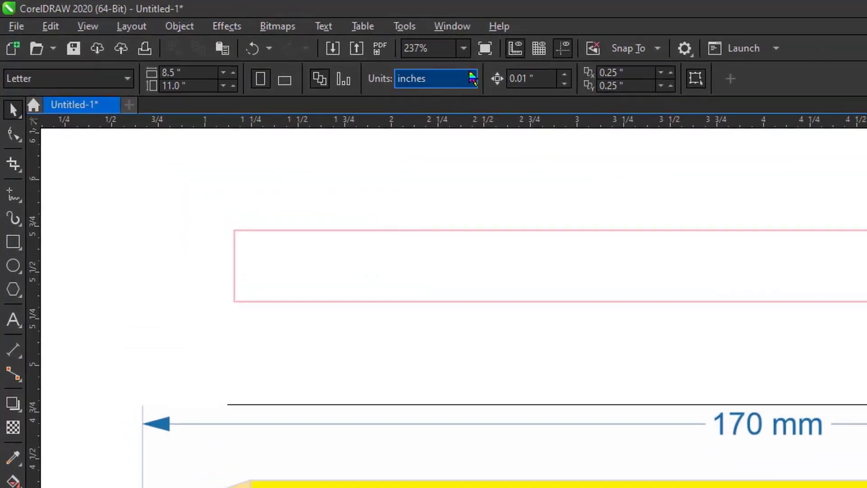
# Switch document units to millimetres and set the rectangle's height to 10 mm.
pyautogui.click(473, 78)
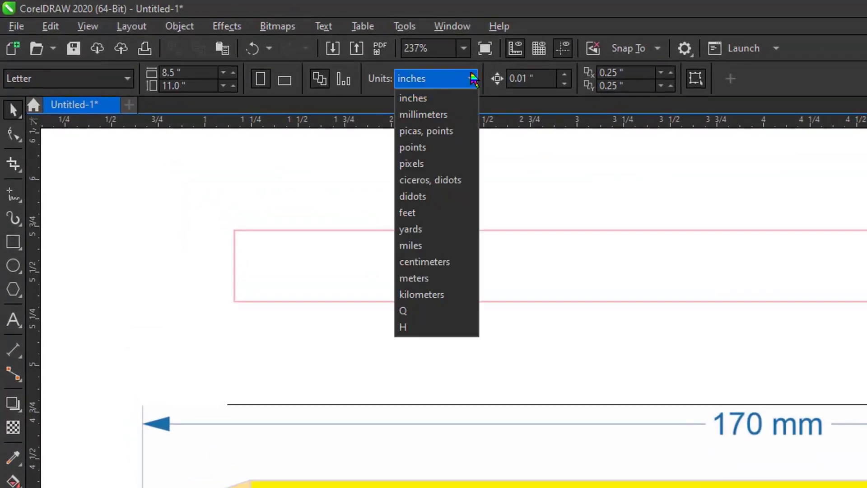
pyautogui.click(443, 116)
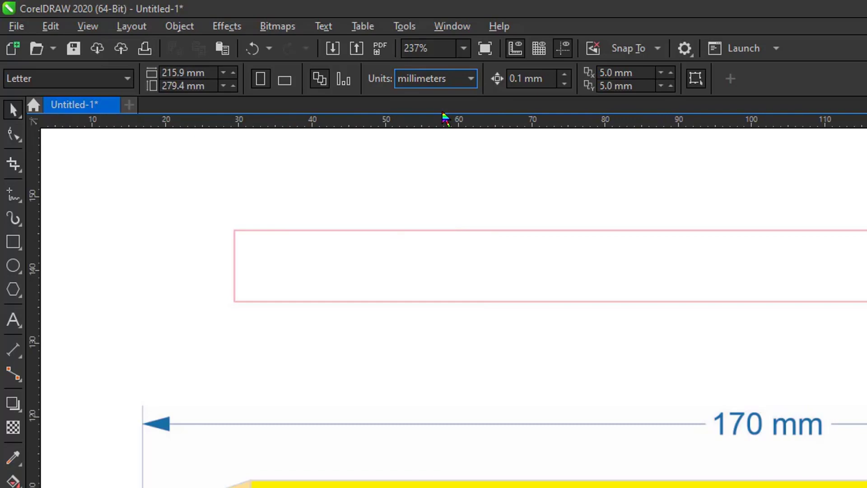
pyautogui.click(300, 271)
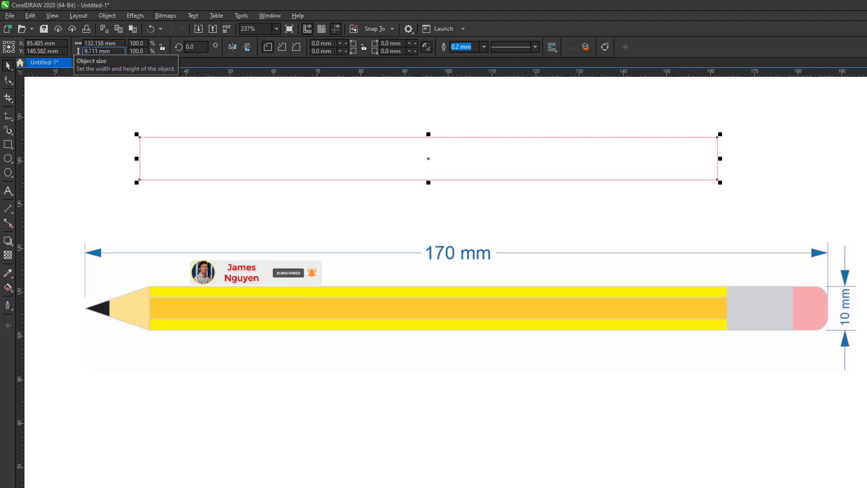
pyautogui.click(87, 51)
pyautogui.doubleClick(86, 51)
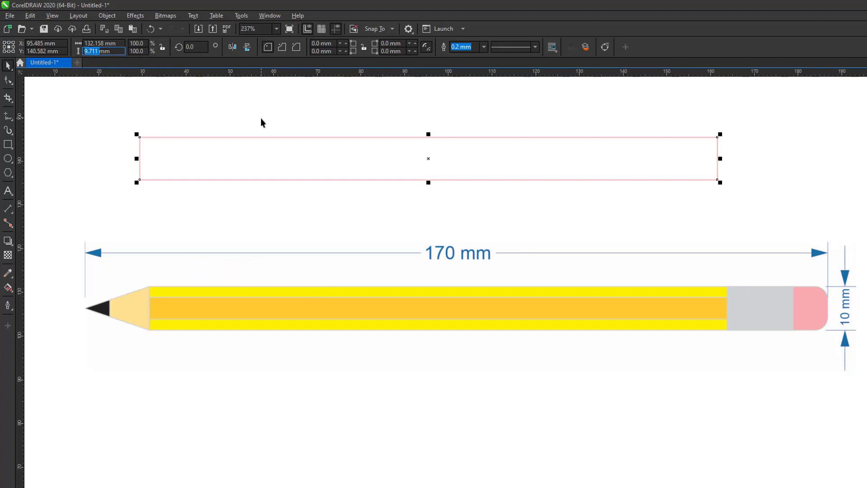
pyautogui.write('10')
pyautogui.press('Return')
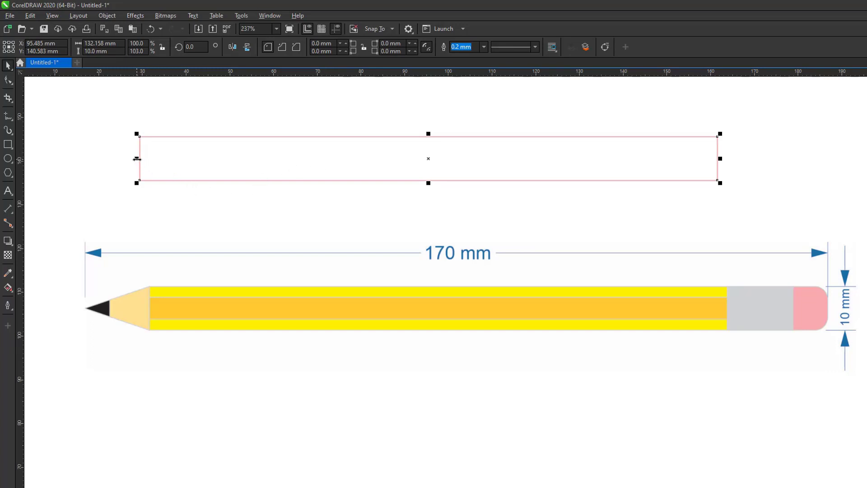
# Add body, ferrule and 6.809 mm eraser rectangles to form the three-part pencil strip.
pyautogui.moveTo(137, 159); pyautogui.dragTo(639, 174)
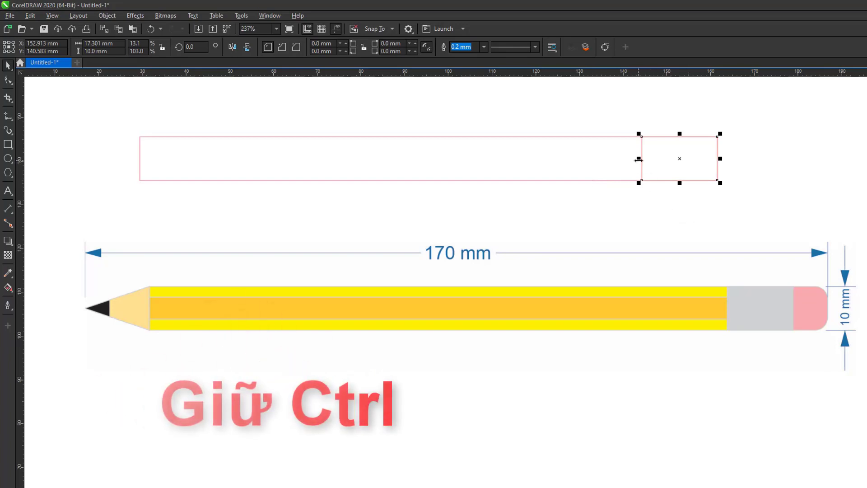
pyautogui.moveTo(638, 158); pyautogui.dragTo(717, 157)
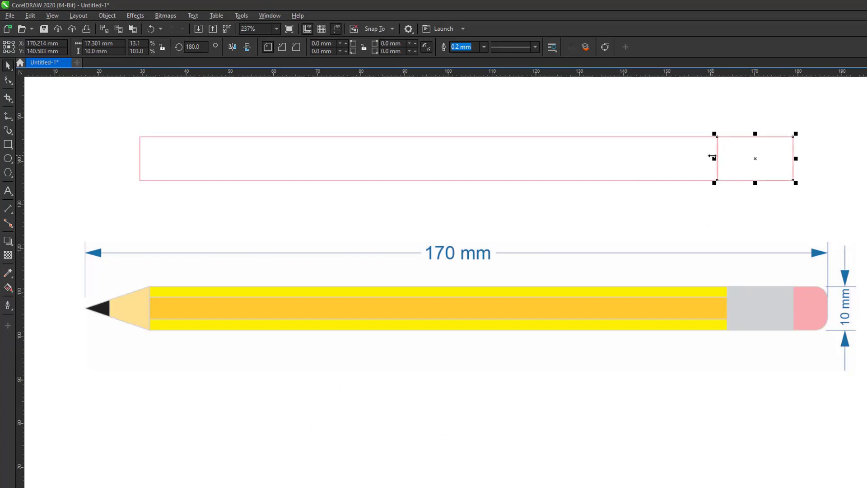
pyautogui.moveTo(714, 158); pyautogui.dragTo(760, 158)
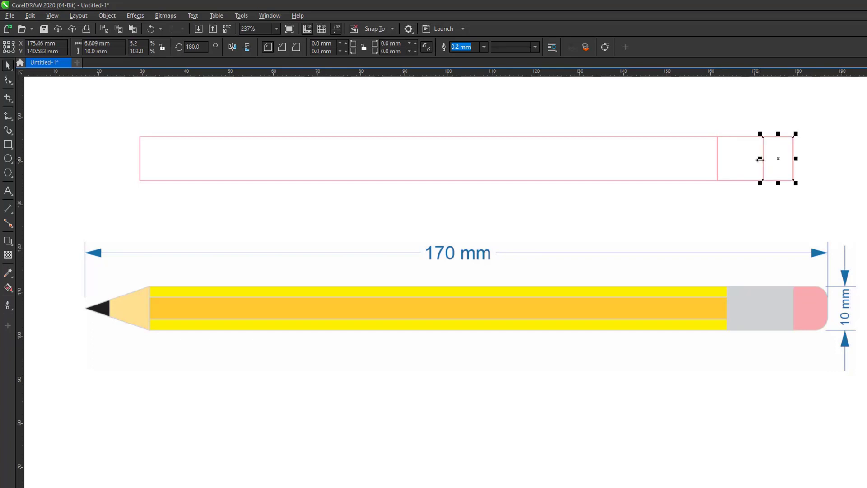
pyautogui.moveTo(759, 159); pyautogui.dragTo(795, 158)
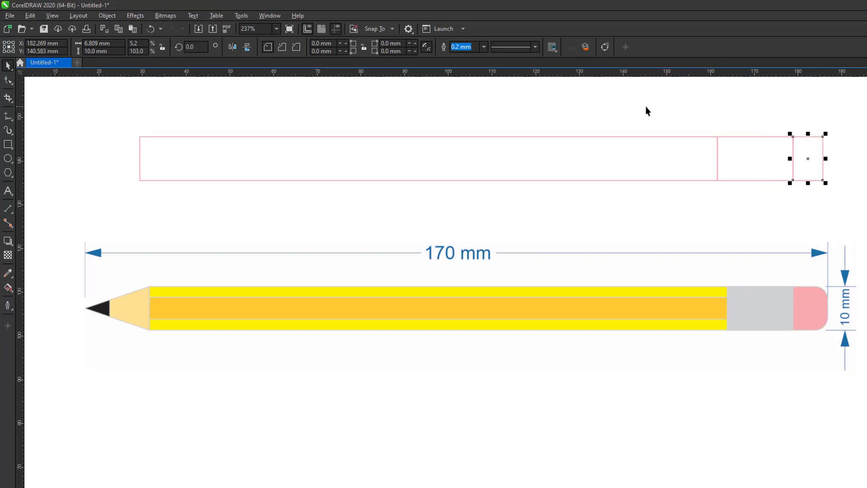
pyautogui.click(645, 107)
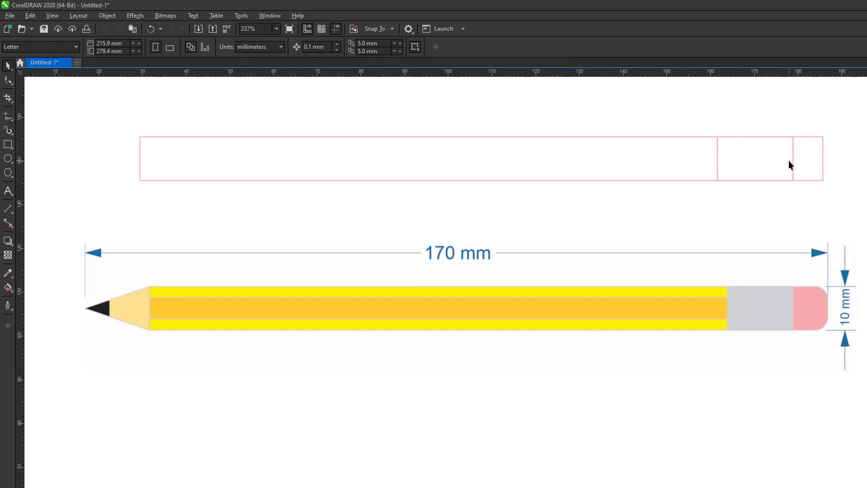
# Mirror a copy of the strip to its left end as a tip flap and make the middle rectangle 5 mm tall.
pyautogui.click(322, 154)
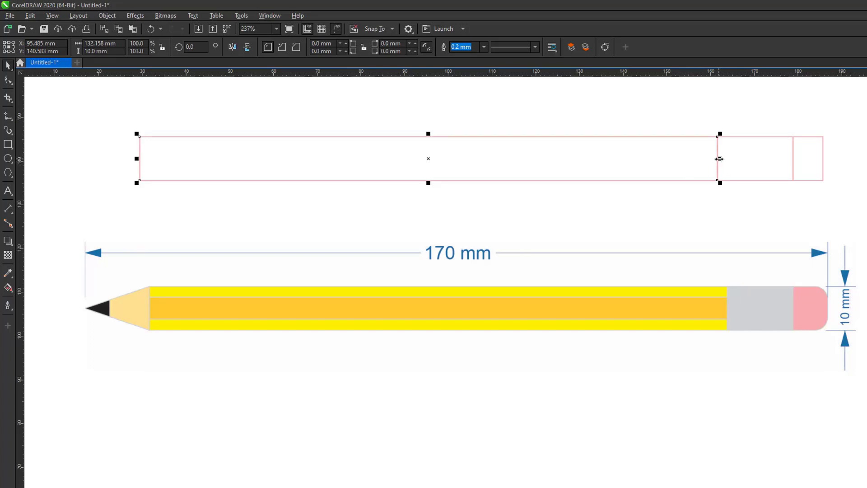
pyautogui.moveTo(718, 158); pyautogui.dragTo(109, 153)
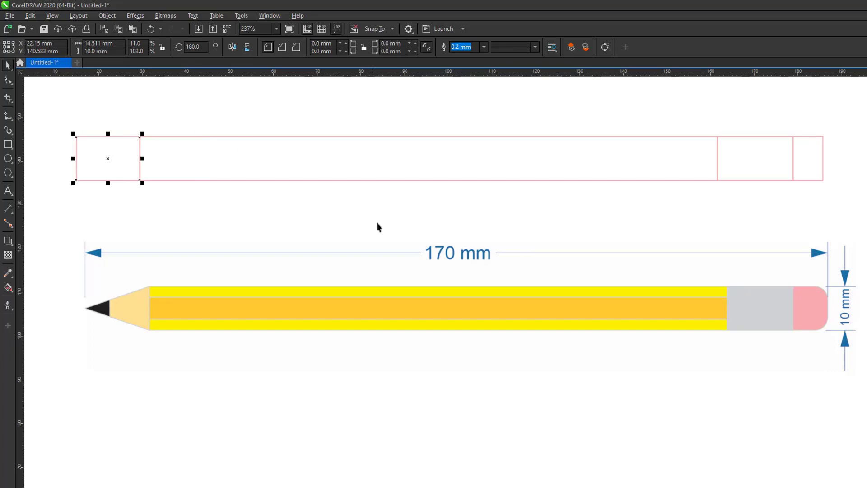
pyautogui.click(344, 176)
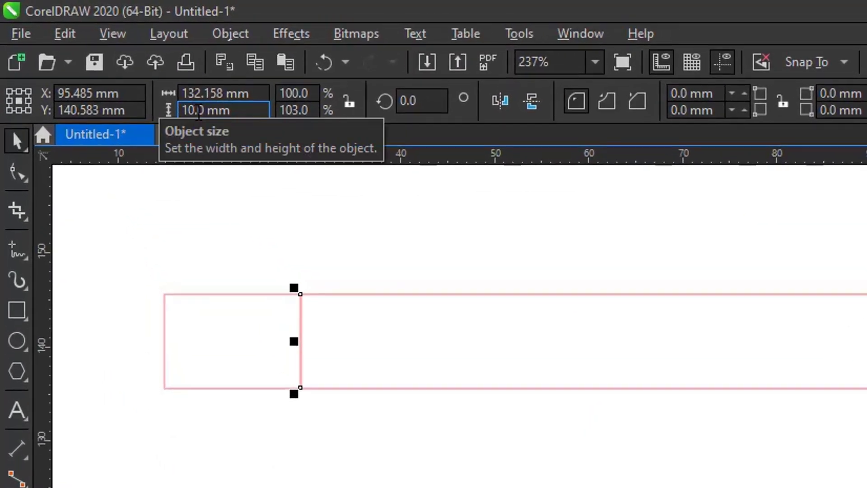
pyautogui.doubleClick(198, 112)
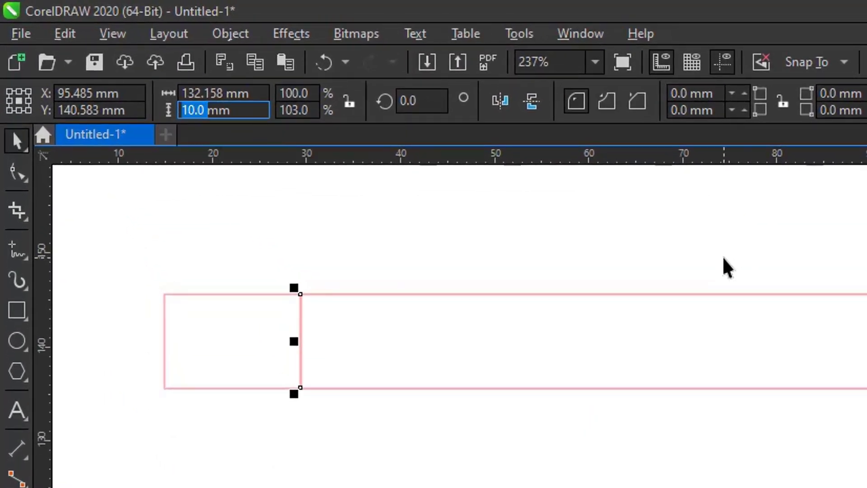
pyautogui.write('5')
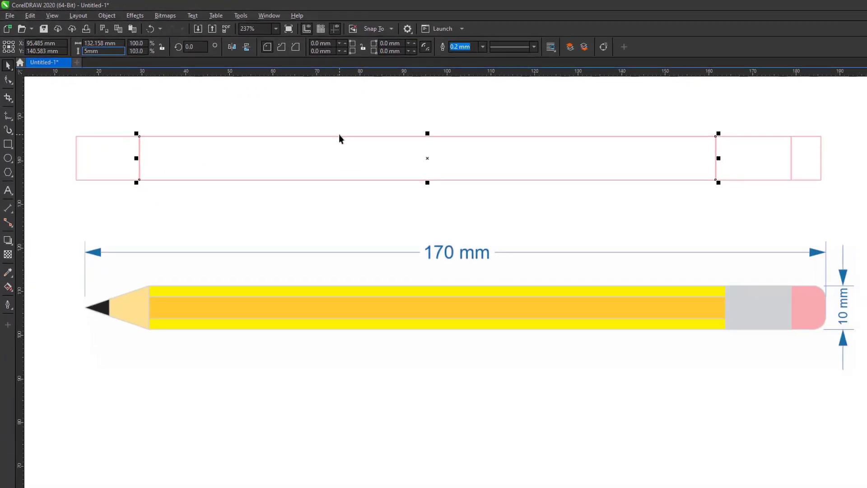
pyautogui.press('Return')
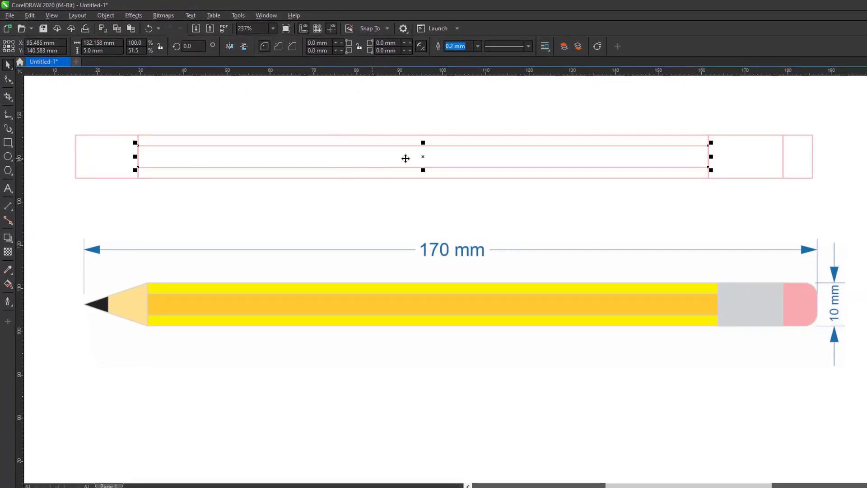
pyautogui.click(802, 178)
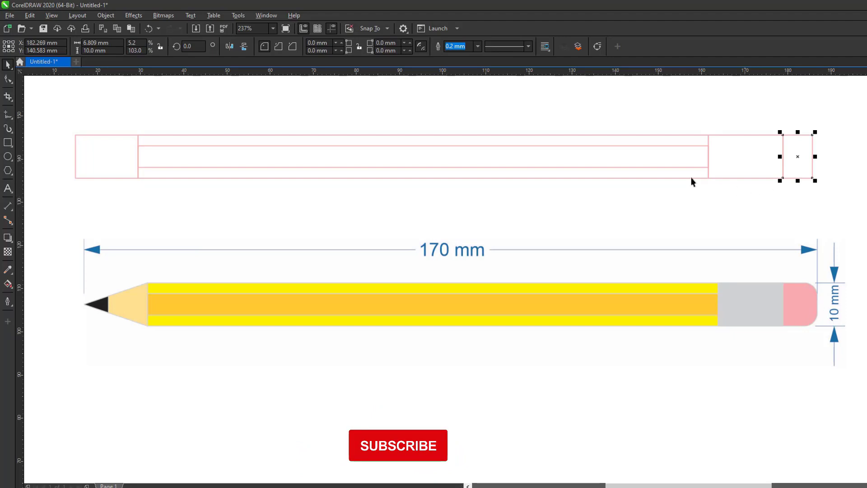
# Give the end rectangle's top-right and bottom-right corners a separate 3 mm radius.
pyautogui.click(8, 80)
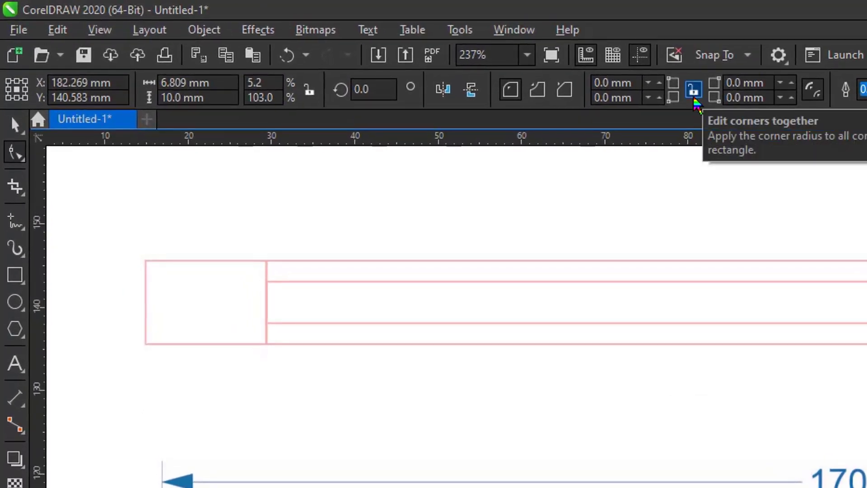
pyautogui.click(694, 96)
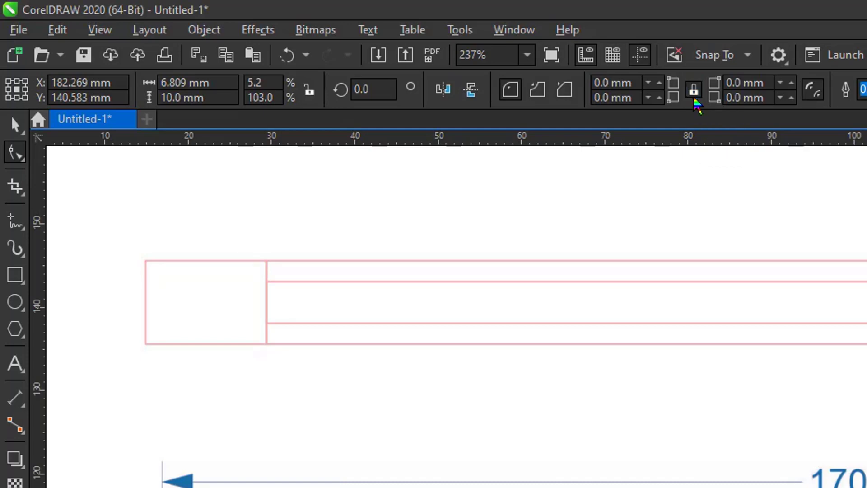
pyautogui.click(694, 92)
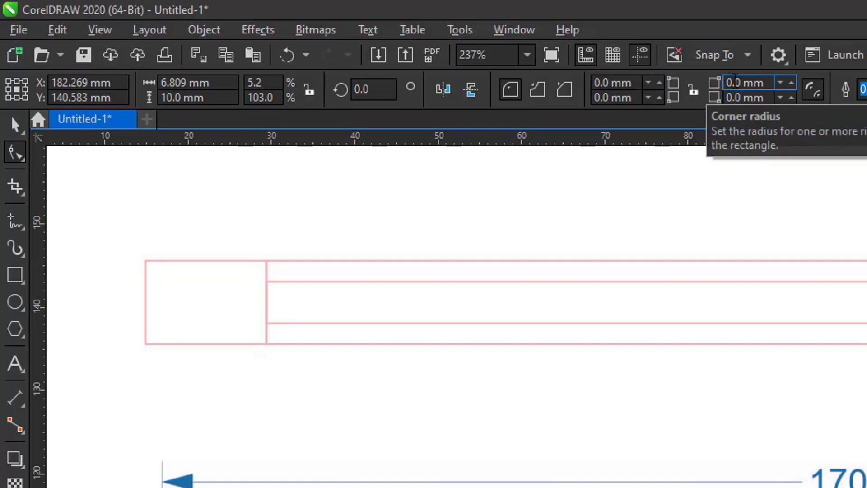
pyautogui.doubleClick(733, 82)
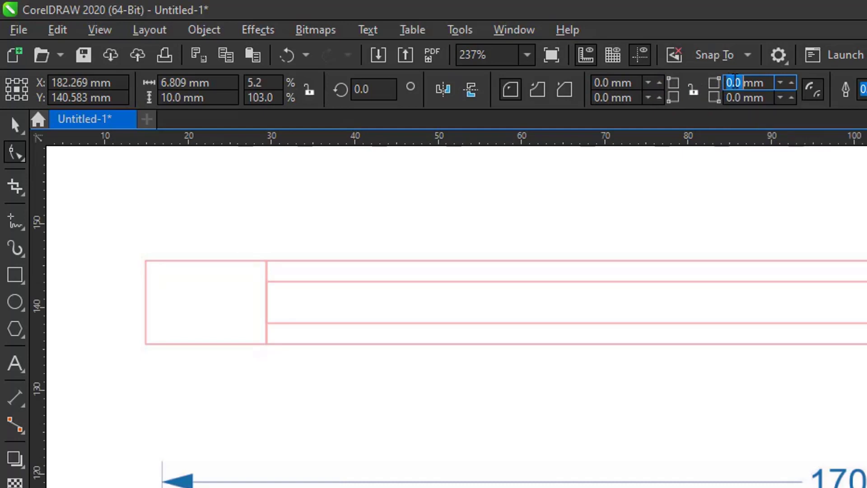
pyautogui.write('3')
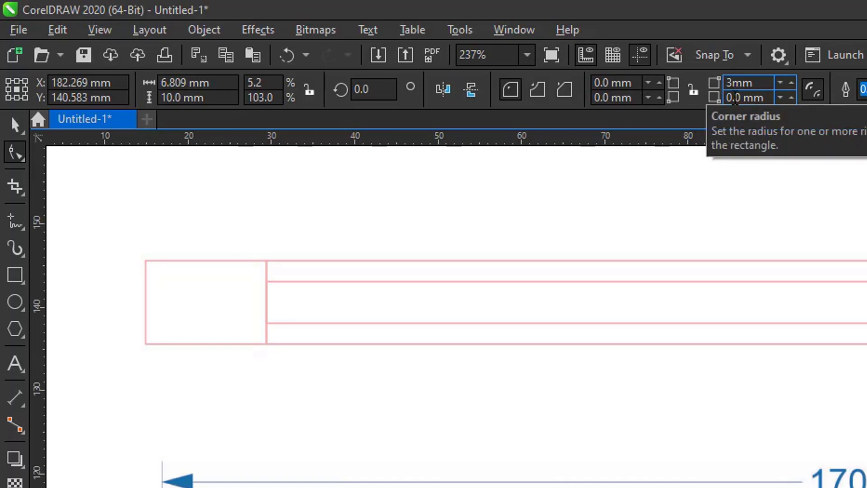
pyautogui.doubleClick(734, 97)
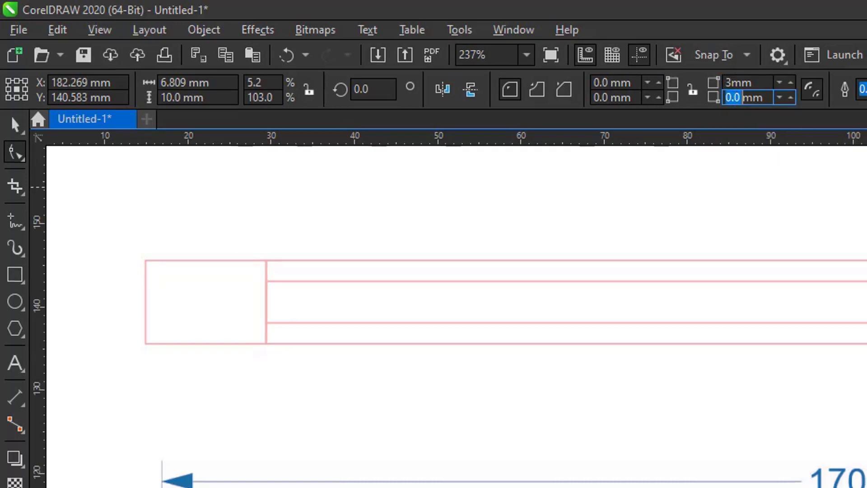
pyautogui.write('3')
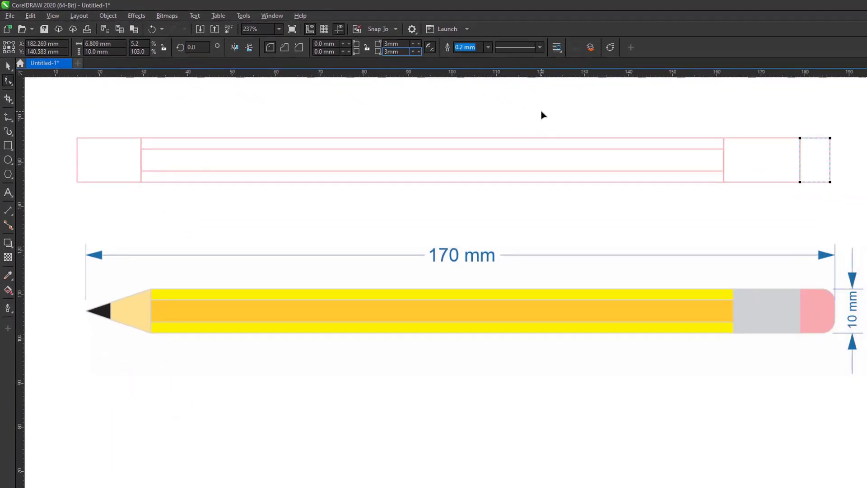
pyautogui.press('Return')
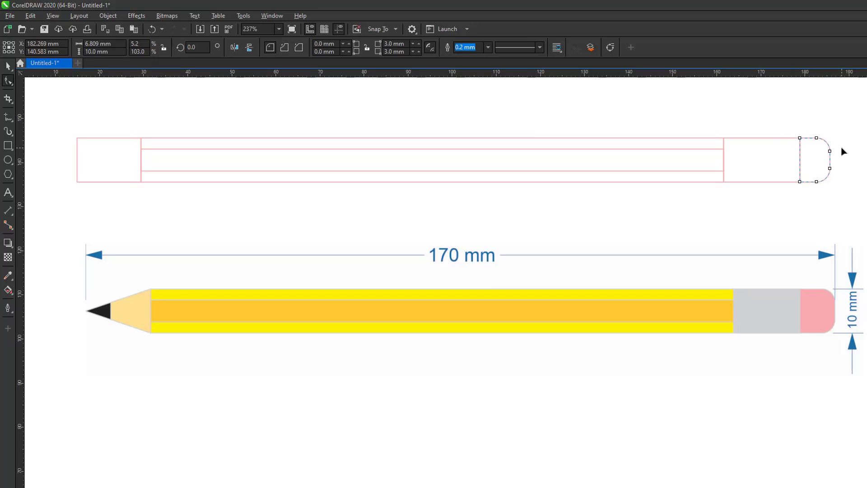
pyautogui.press('space')
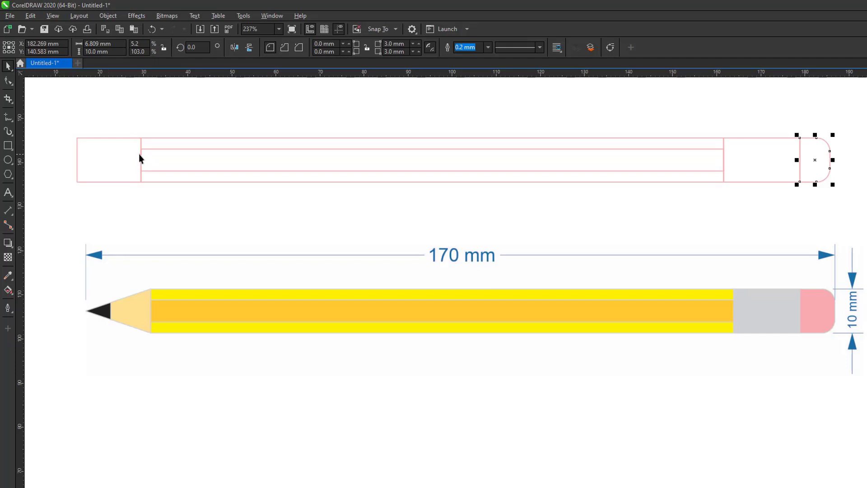
pyautogui.click(122, 162)
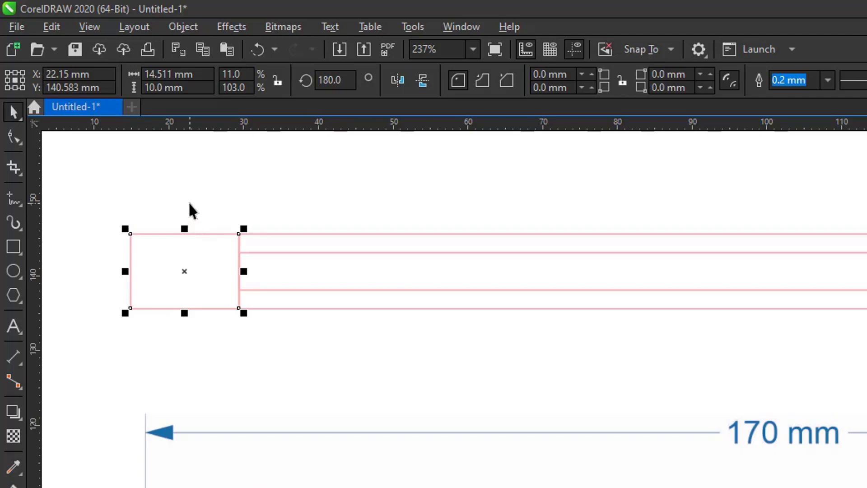
pyautogui.click(16, 139)
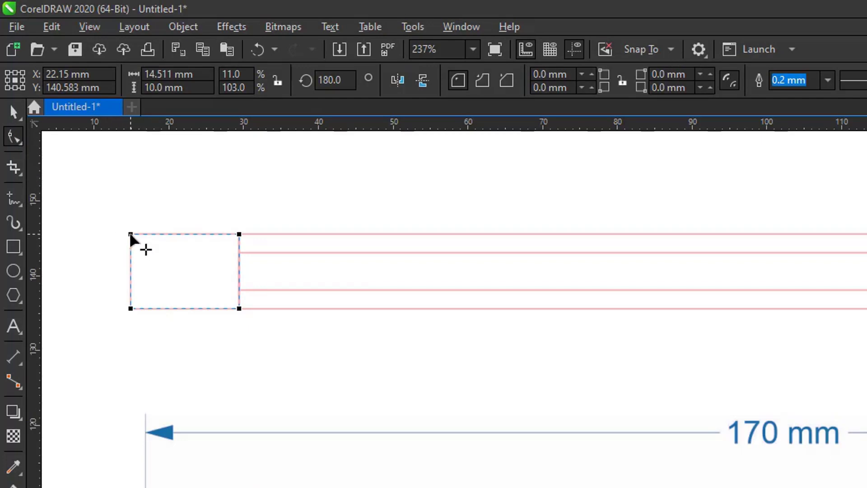
pyautogui.moveTo(131, 235); pyautogui.dragTo(161, 238)
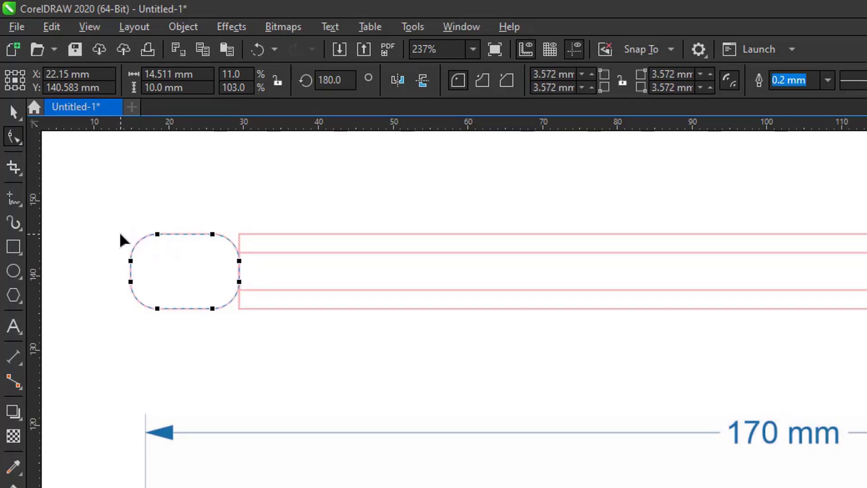
pyautogui.hotkey('ctrl', 'z')
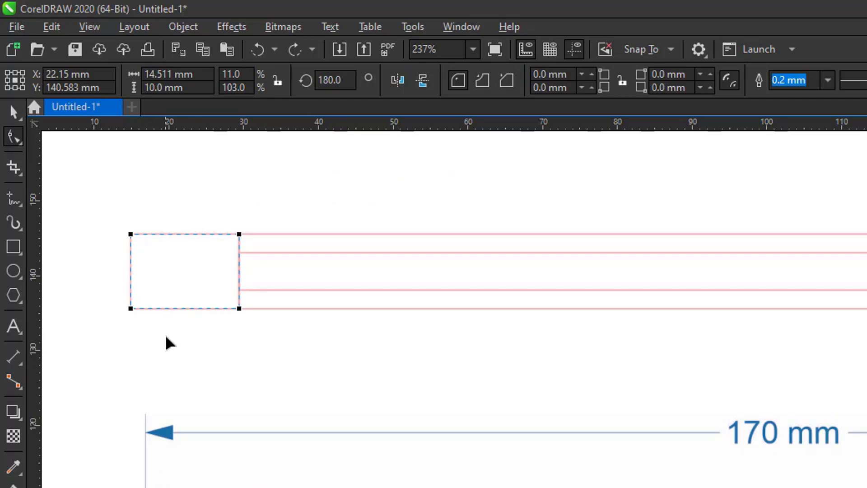
pyautogui.press('space')
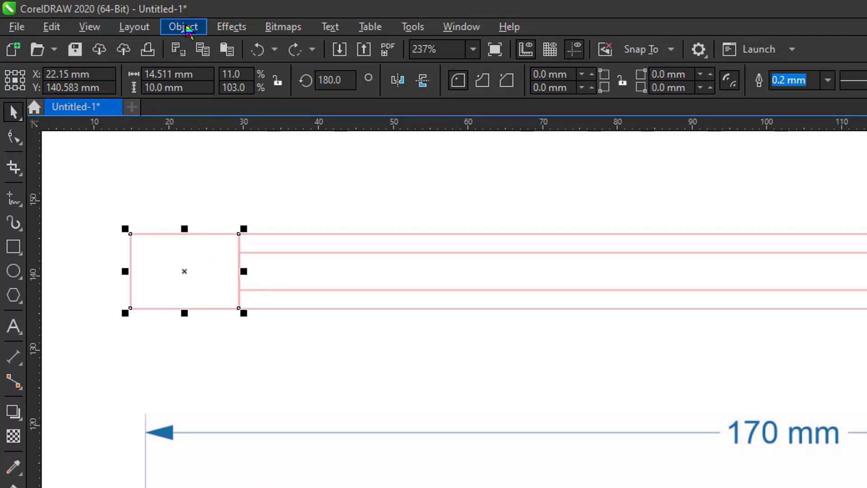
# Convert the left flap rectangle to curves and zoom in closely on it.
pyautogui.click(186, 28)
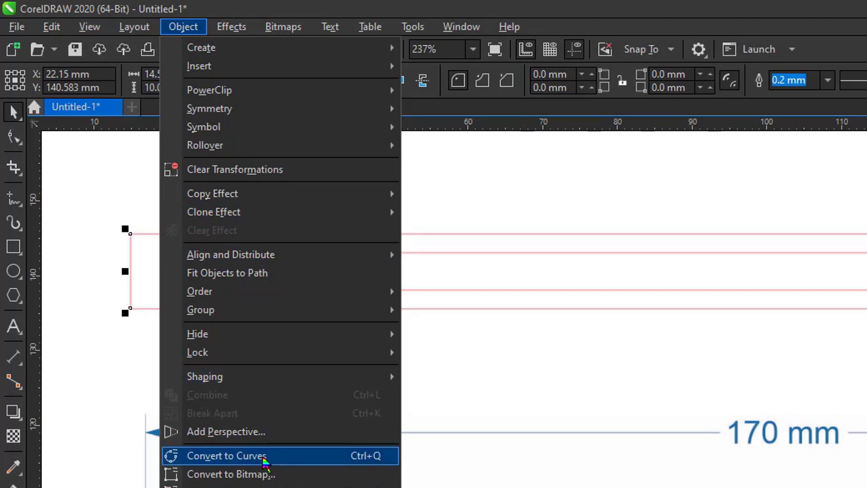
pyautogui.click(334, 458)
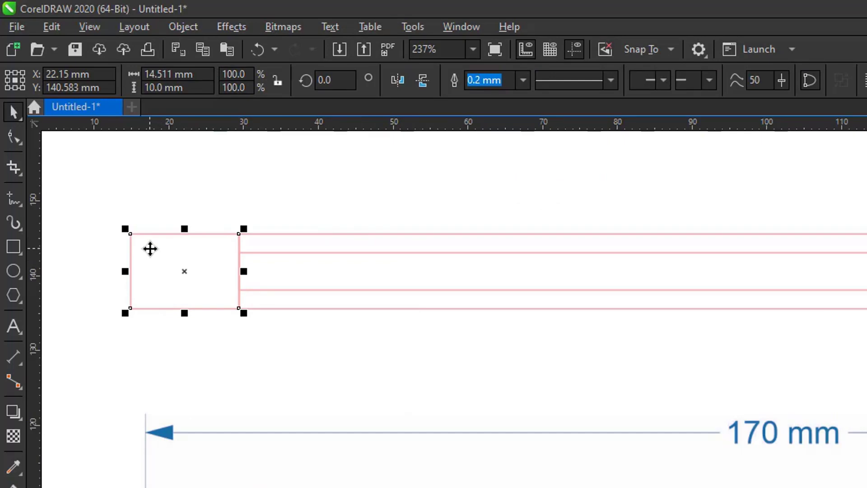
pyautogui.press('z')
pyautogui.moveTo(91, 199); pyautogui.dragTo(303, 353)
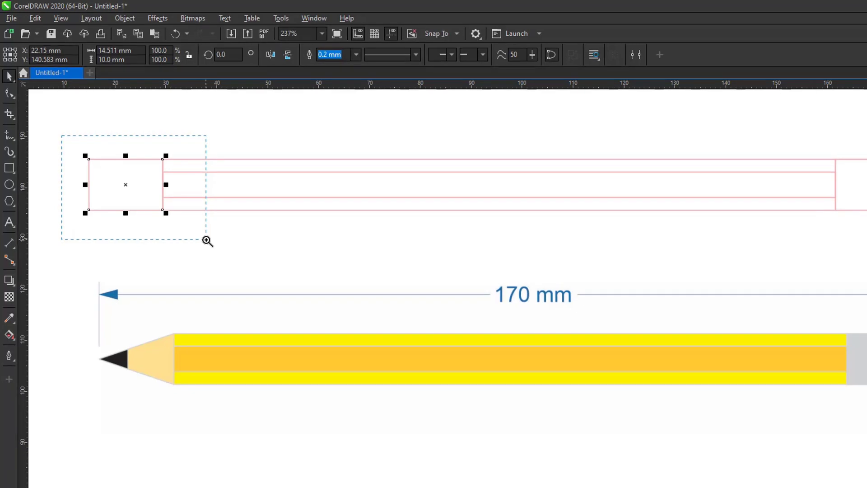
pyautogui.moveTo(207, 241); pyautogui.dragTo(207, 242)
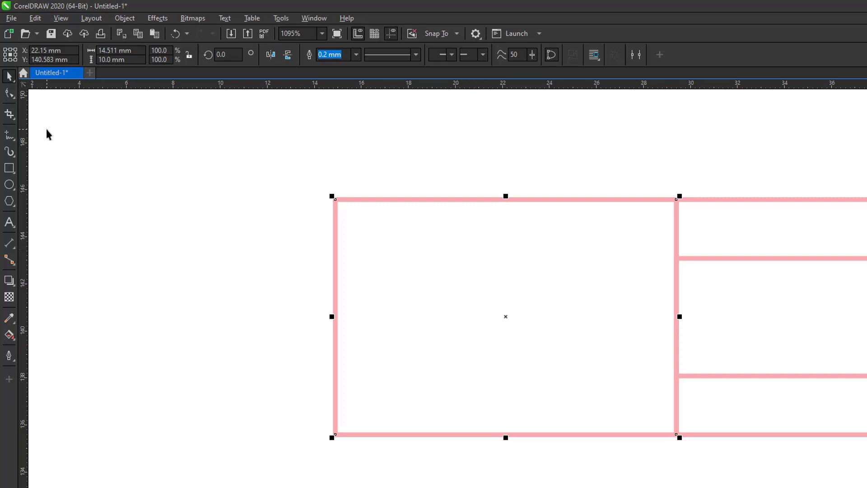
# With the Shape tool, delete the flap's top-left, top-middle and bottom-left corner nodes.
pyautogui.click(9, 93)
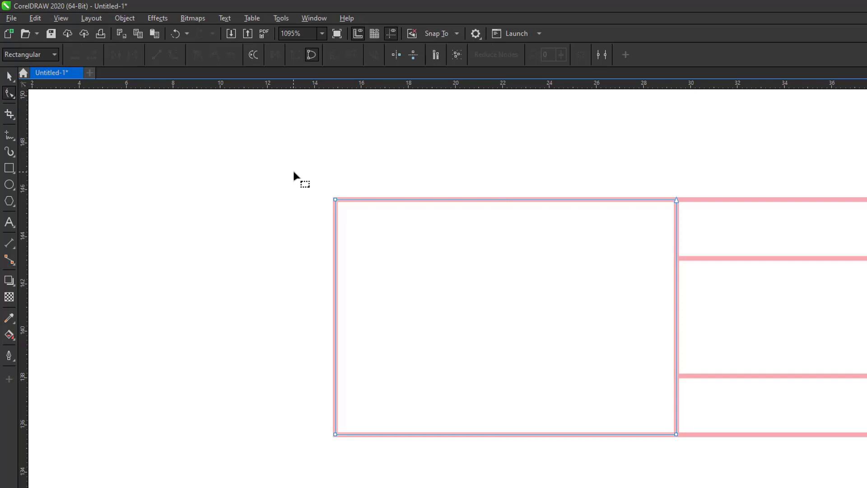
pyautogui.moveTo(295, 171); pyautogui.dragTo(367, 470)
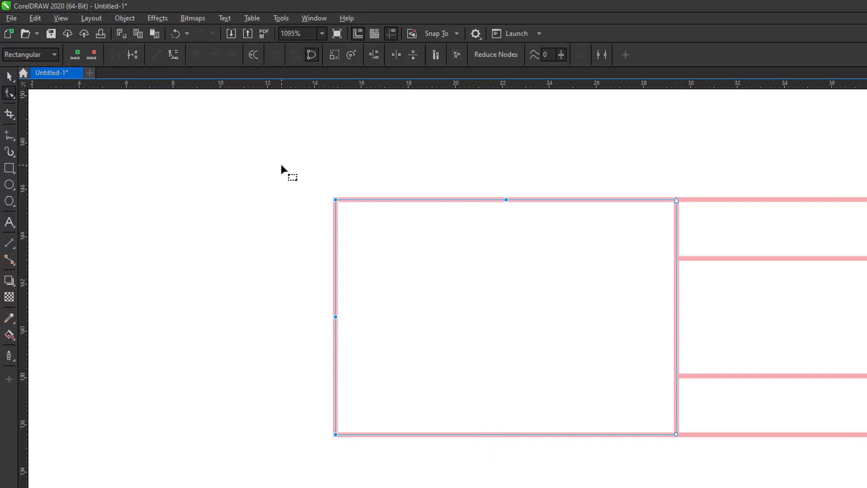
pyautogui.moveTo(281, 164); pyautogui.dragTo(528, 235)
pyautogui.moveTo(296, 164); pyautogui.dragTo(540, 237)
pyautogui.press('Delete')
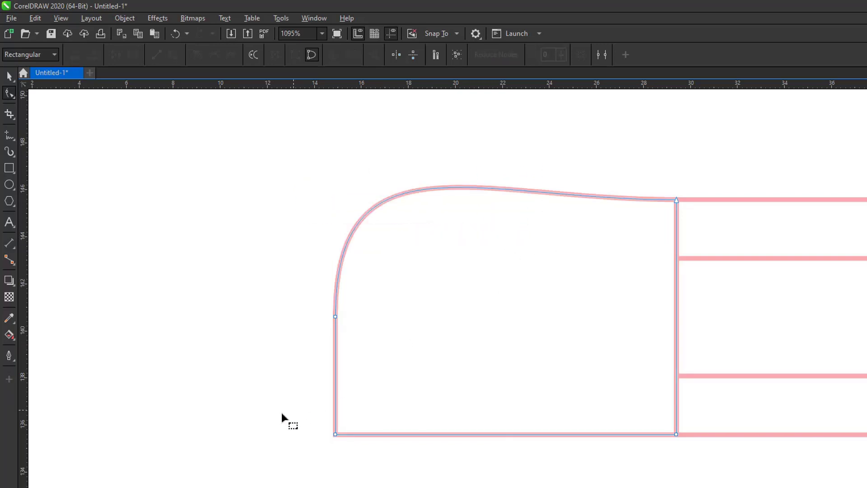
pyautogui.moveTo(277, 401); pyautogui.dragTo(394, 466)
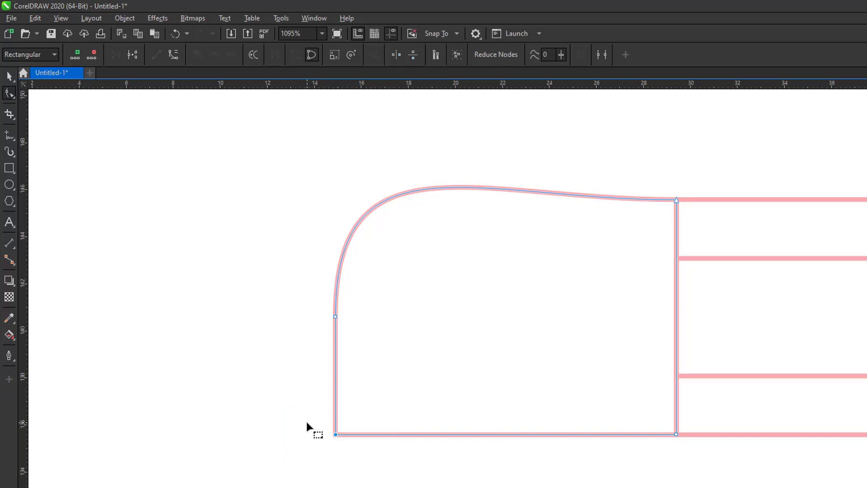
pyautogui.press('Delete')
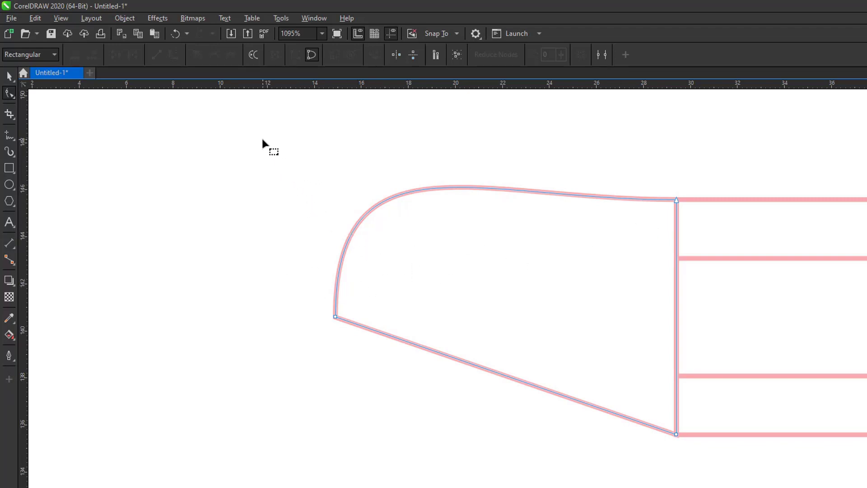
# Convert the curved top edge to a straight line so the left end becomes a pointed triangle.
pyautogui.moveTo(262, 140); pyautogui.dragTo(650, 436)
pyautogui.moveTo(724, 475); pyautogui.dragTo(725, 476)
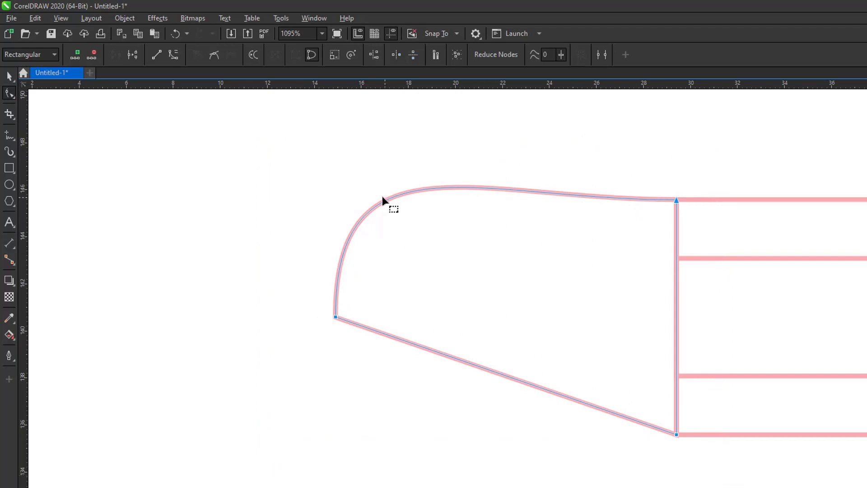
pyautogui.click(157, 56)
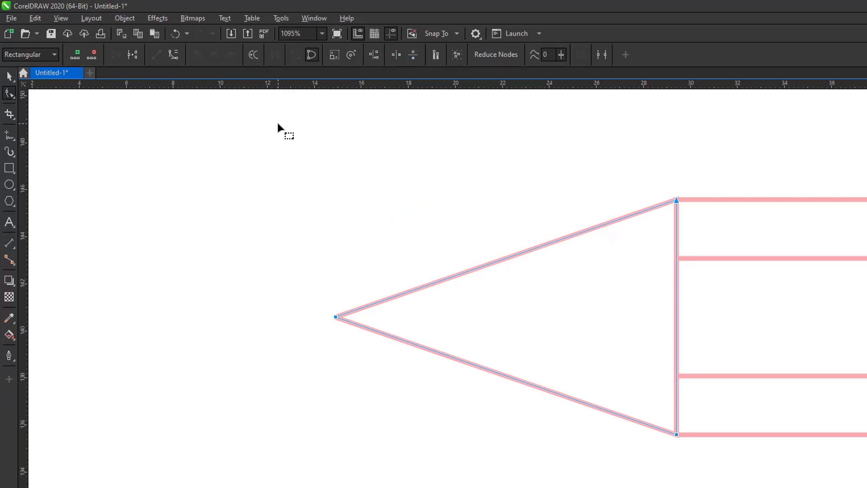
pyautogui.press('space')
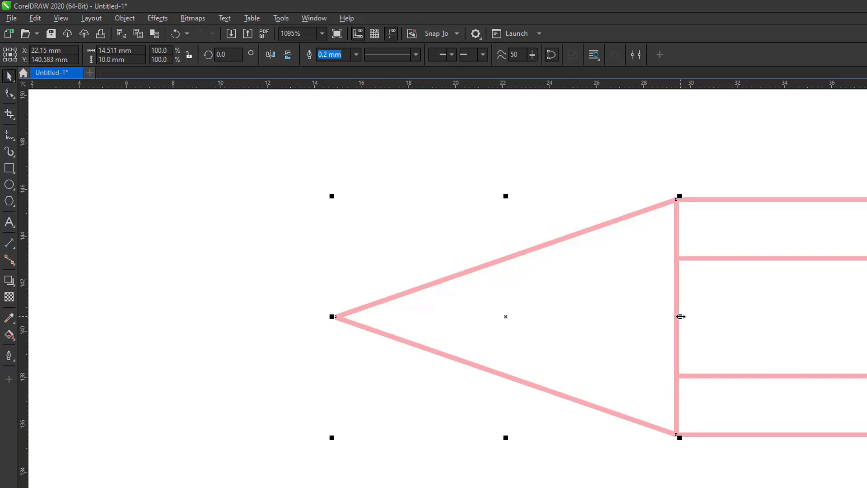
# Drop a 6.098 mm-wide copy of the tip triangle and enable Snap To Objects.
pyautogui.moveTo(680, 317); pyautogui.dragTo(483, 316)
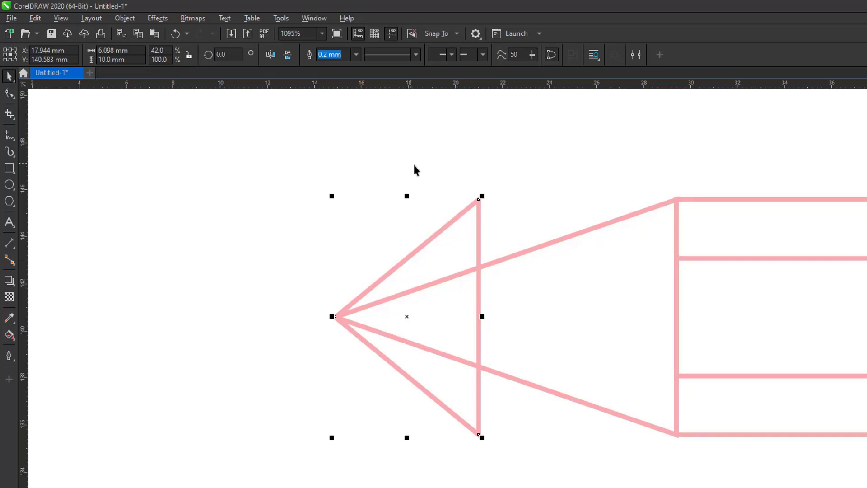
pyautogui.click(456, 36)
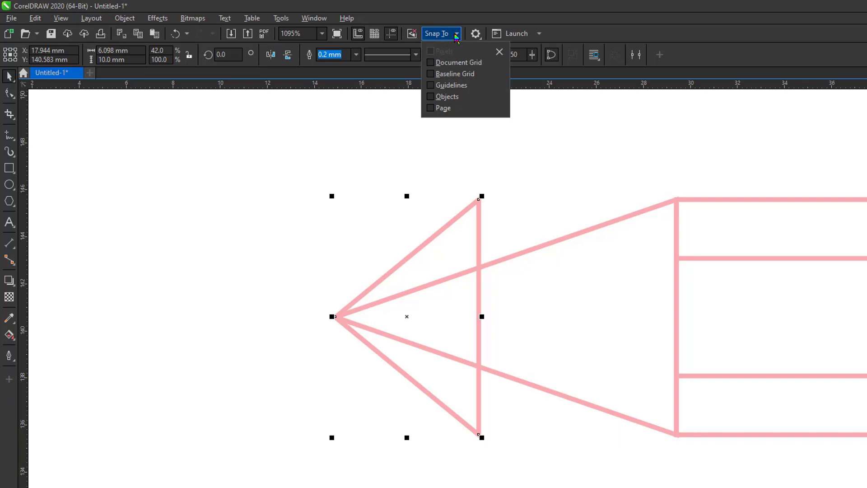
pyautogui.click(431, 97)
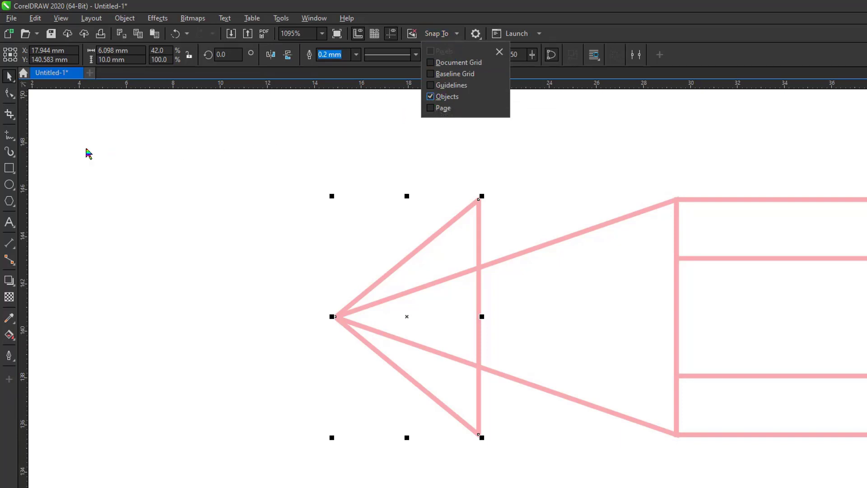
pyautogui.click(12, 98)
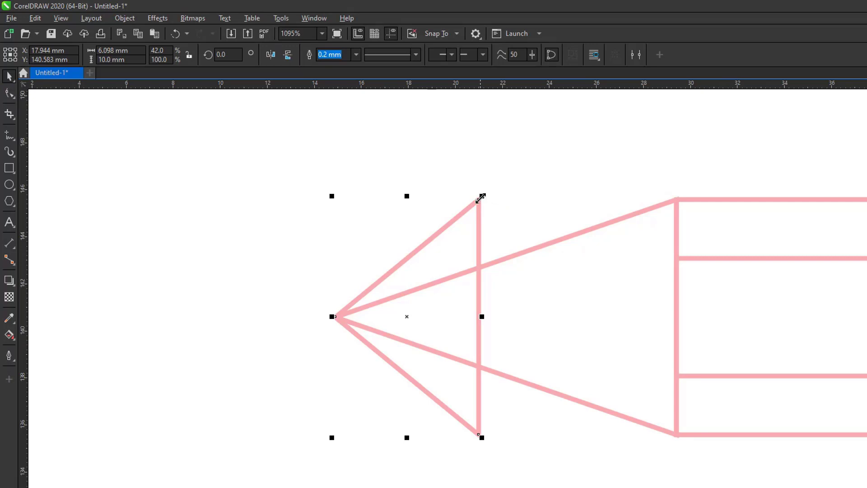
# Snap the small triangle's top and bottom nodes onto the cone edges, making it 6.098 × 4.203 mm.
pyautogui.click(9, 93)
pyautogui.click(478, 200)
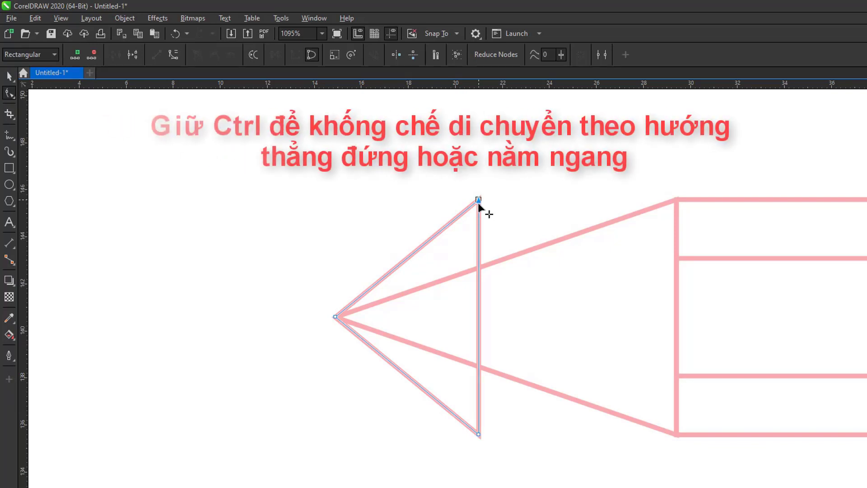
pyautogui.moveTo(478, 203); pyautogui.dragTo(479, 268)
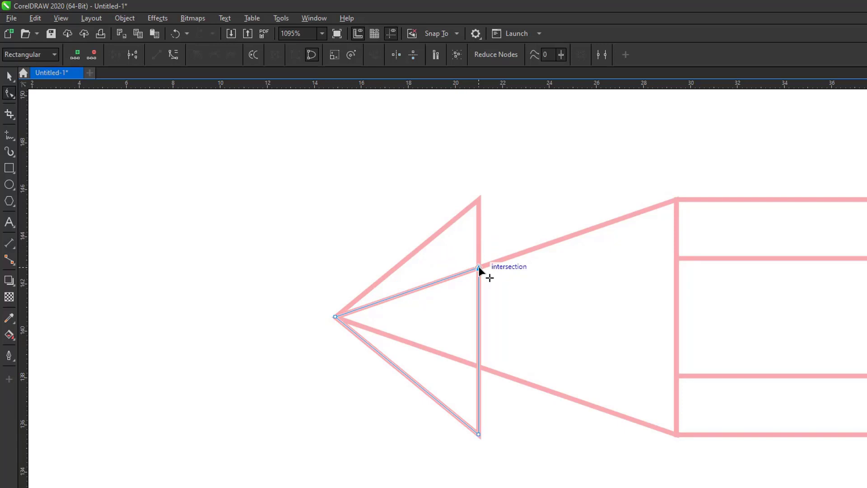
pyautogui.moveTo(479, 268); pyautogui.dragTo(478, 267)
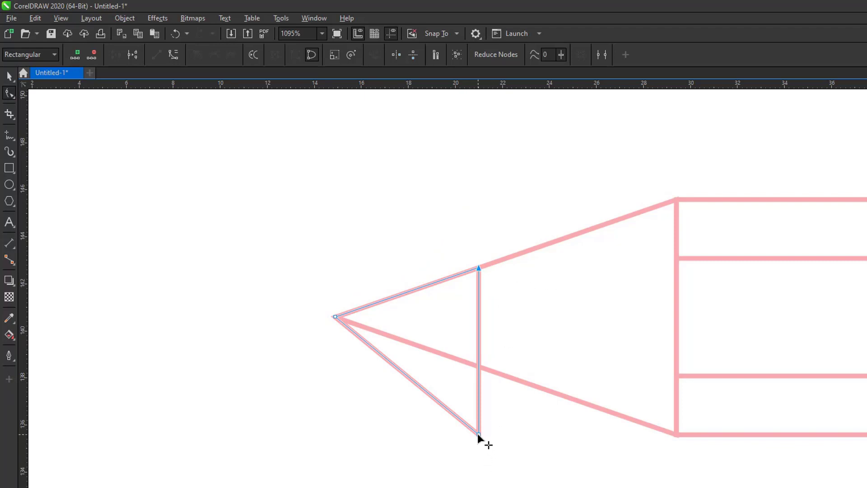
pyautogui.moveTo(478, 433); pyautogui.dragTo(478, 367)
pyautogui.moveTo(477, 366); pyautogui.dragTo(478, 367)
pyautogui.press('space')
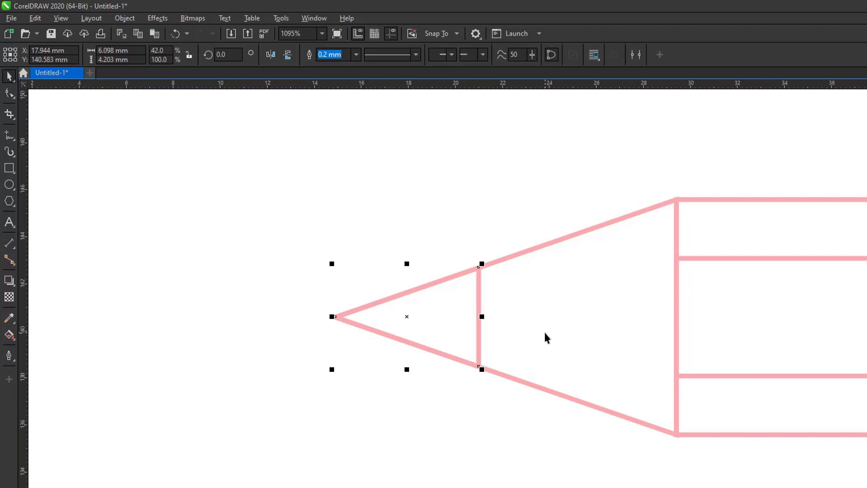
pyautogui.press('F4')
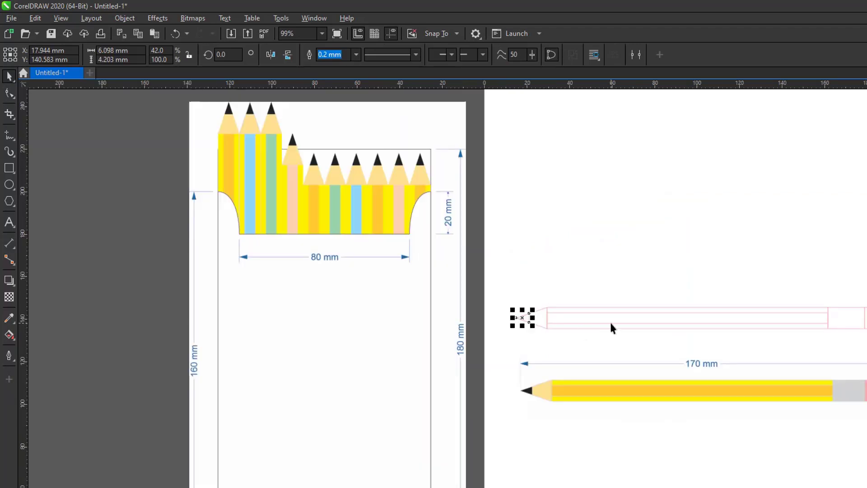
# Zoom in on the pencil and fill the body rectangle yellow.
pyautogui.press('z')
pyautogui.moveTo(502, 280)
pyautogui.mouseDown()
pyautogui.moveTo(519, 304)
pyautogui.moveTo(866, 351)
pyautogui.mouseUp()
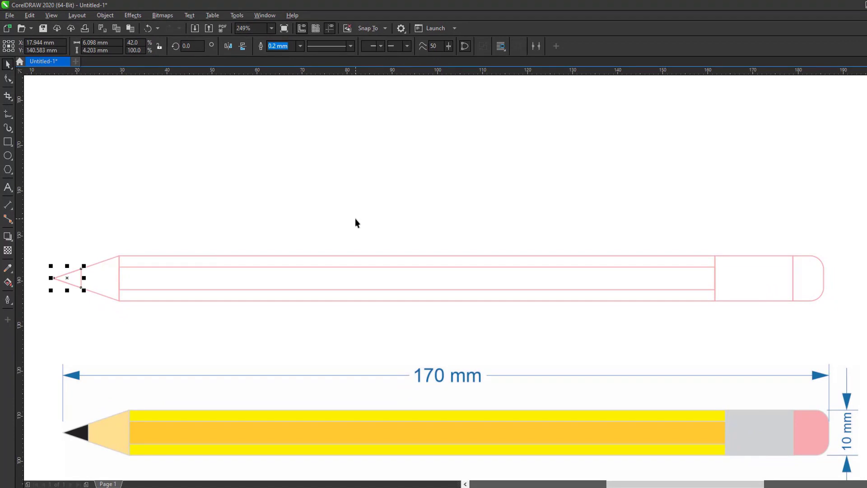
pyautogui.click(338, 192)
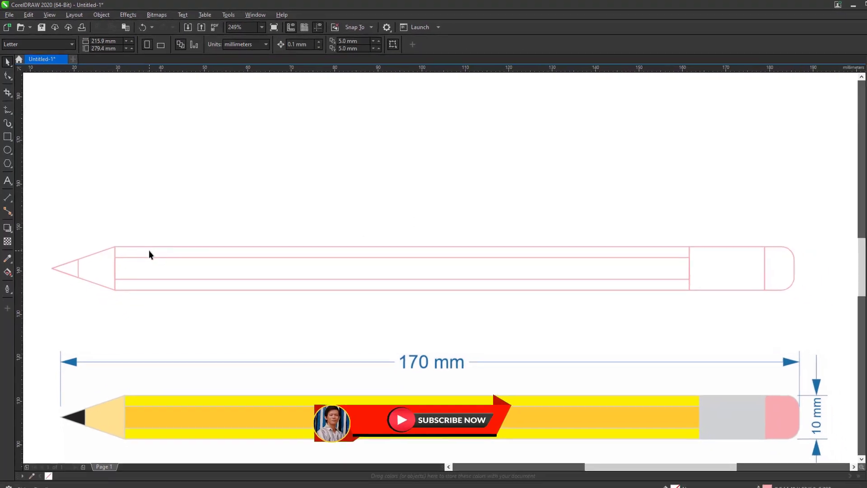
pyautogui.click(146, 242)
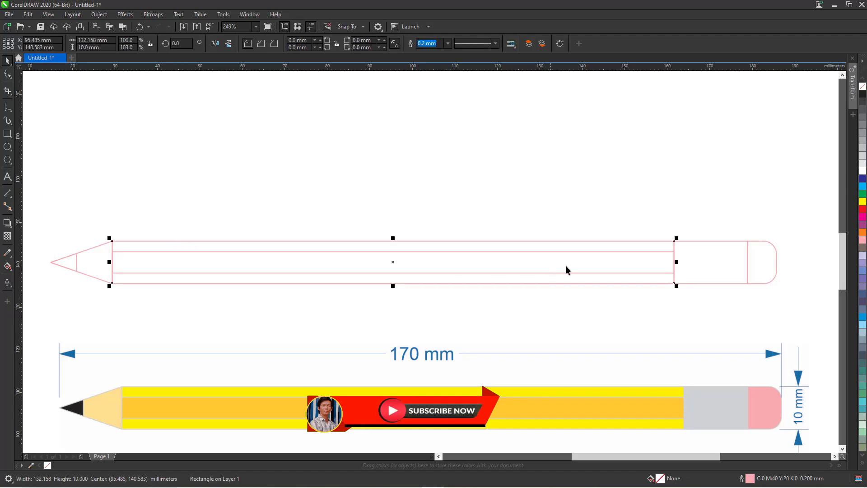
pyautogui.click(862, 203)
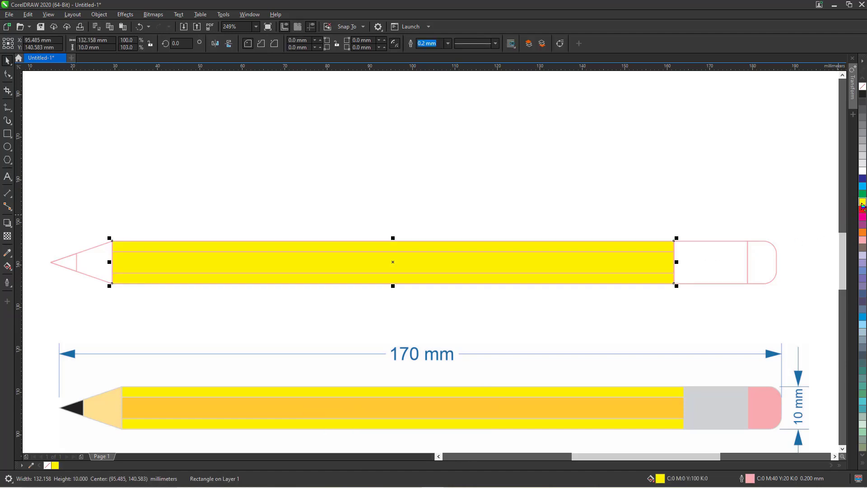
# Fill the ferrule with 20% Black grey.
pyautogui.click(716, 264)
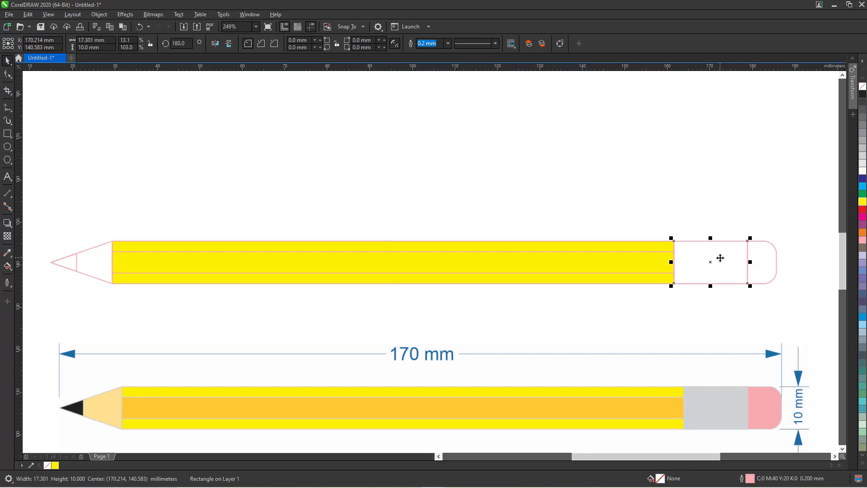
pyautogui.click(862, 157)
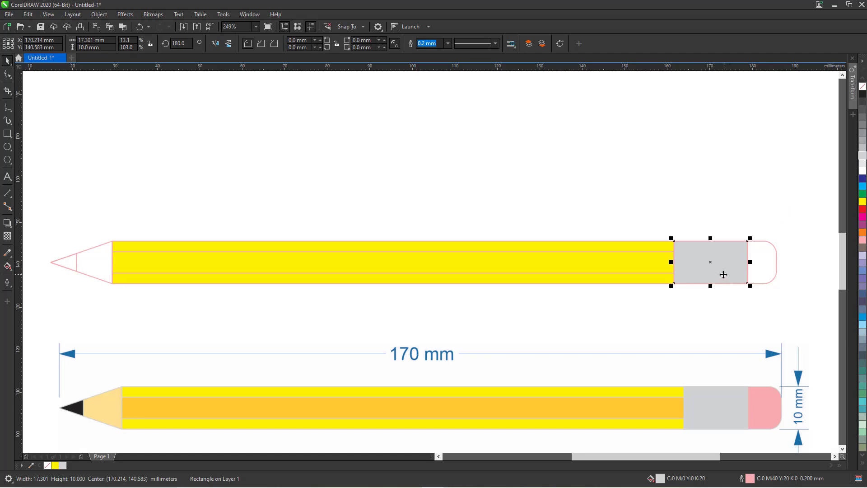
pyautogui.click(862, 167)
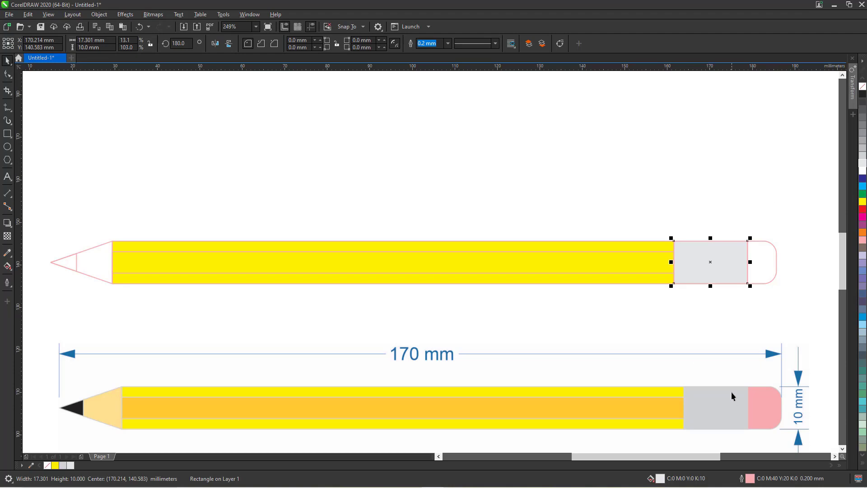
pyautogui.click(861, 158)
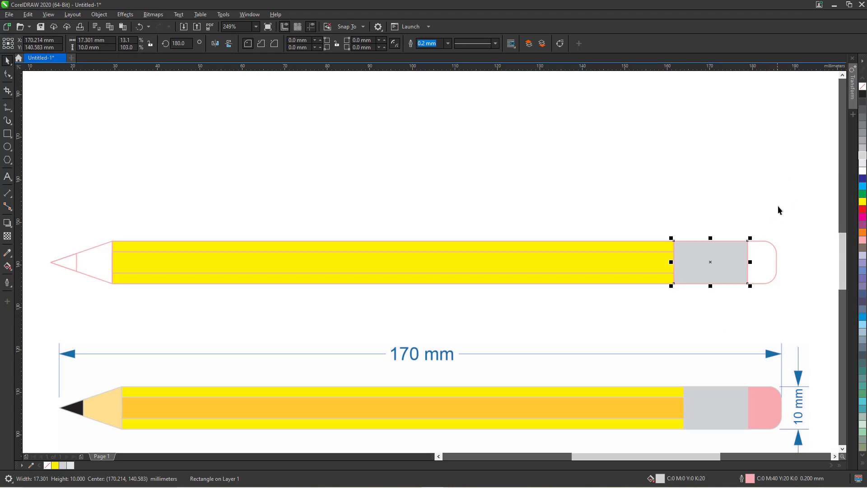
# Fill the eraser pink, the lead tip black and the cone pink.
pyautogui.click(766, 252)
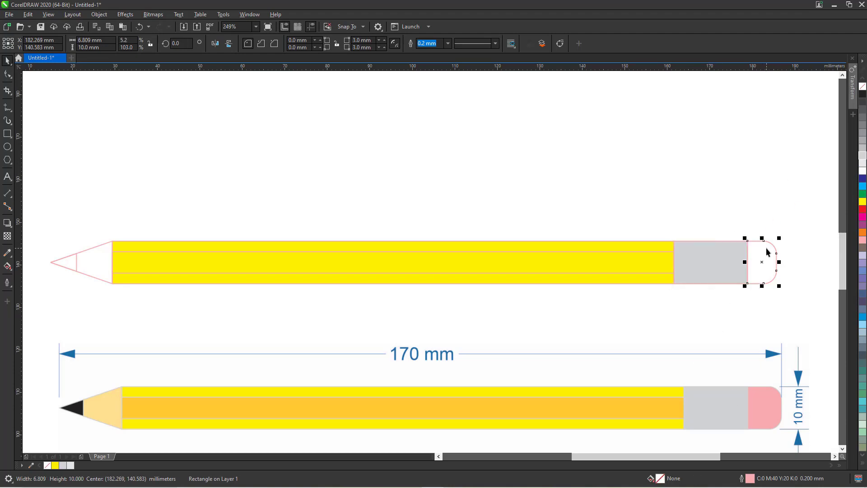
pyautogui.click(863, 240)
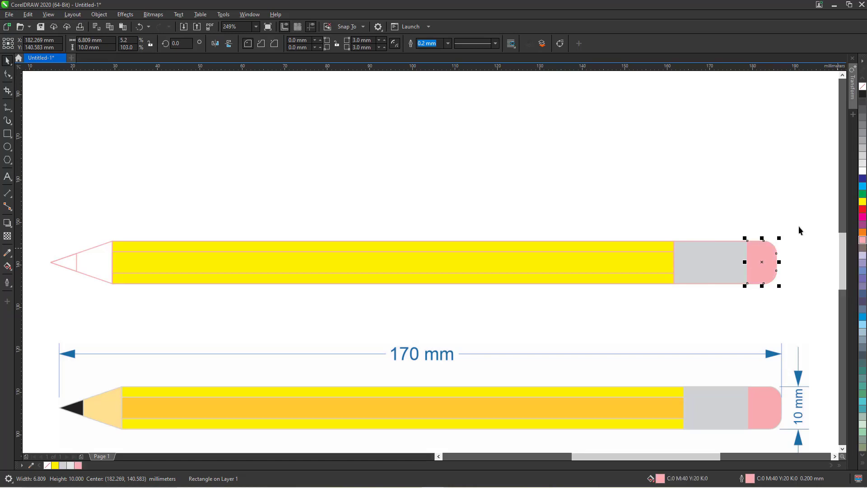
pyautogui.click(62, 262)
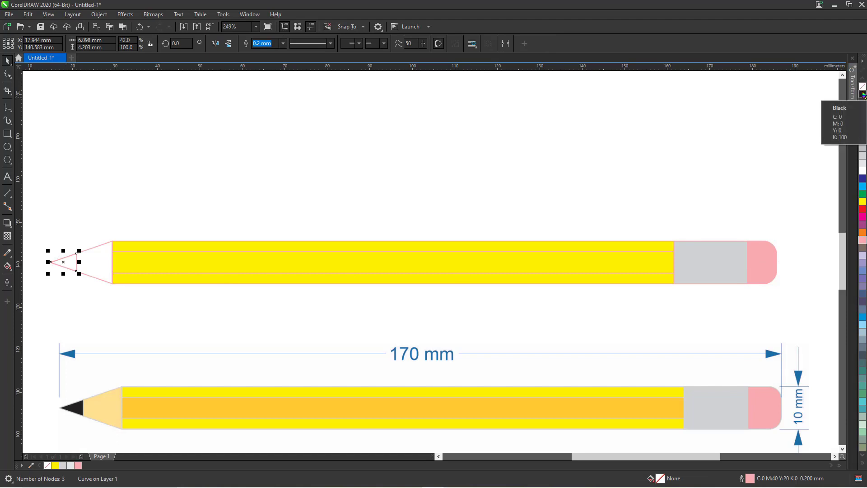
pyautogui.click(863, 94)
pyautogui.click(98, 267)
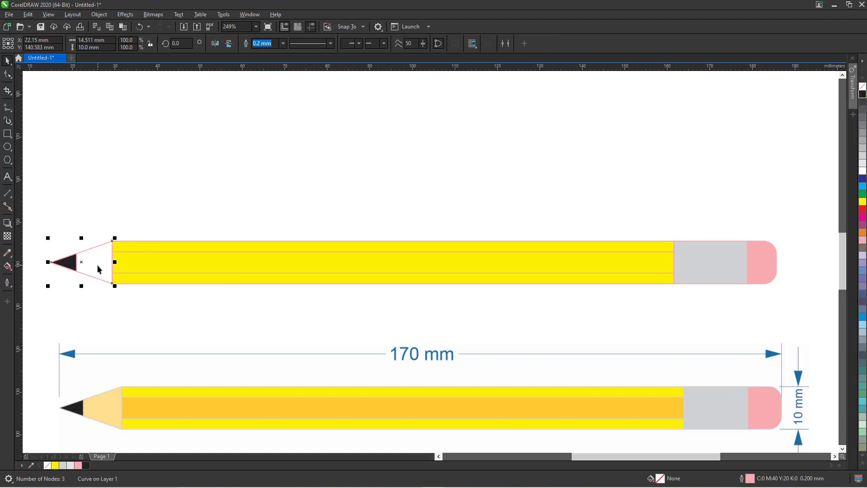
pyautogui.click(862, 240)
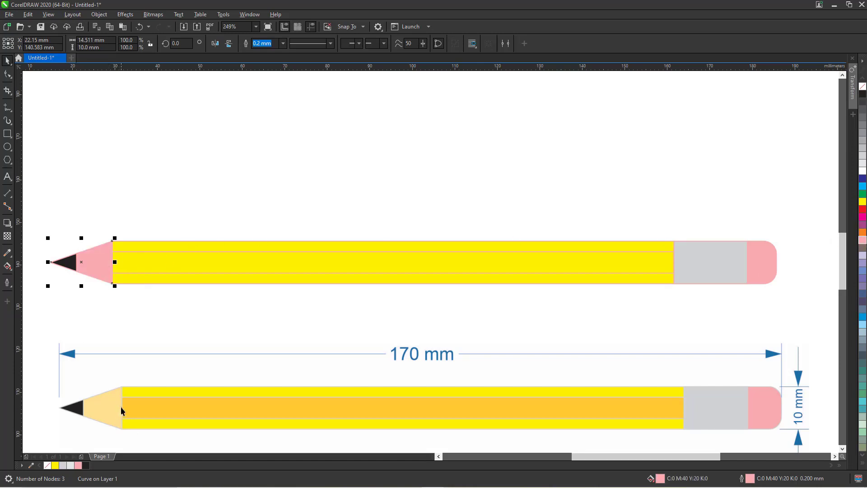
# Fill the body's middle strip yellow so the entire body is yellow.
pyautogui.click(285, 256)
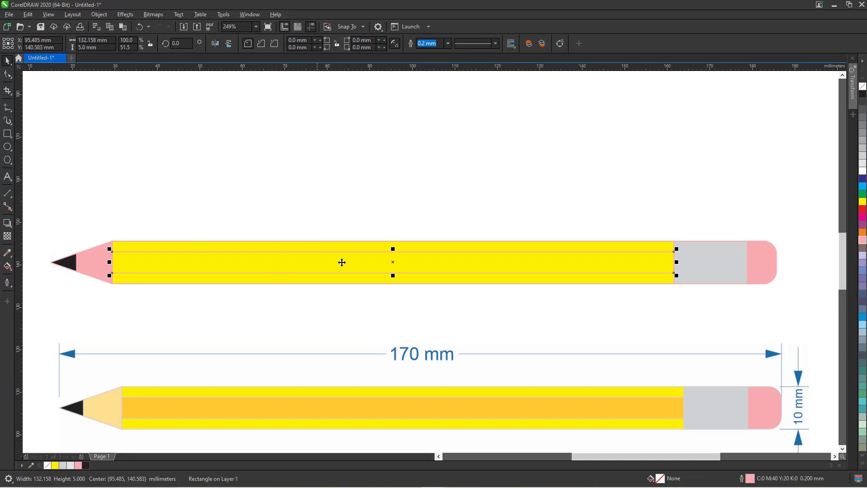
pyautogui.click(862, 241)
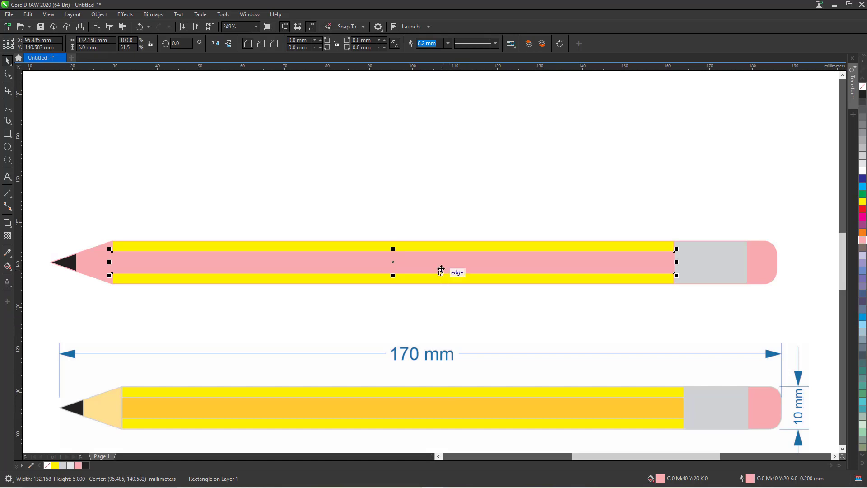
pyautogui.click(443, 264)
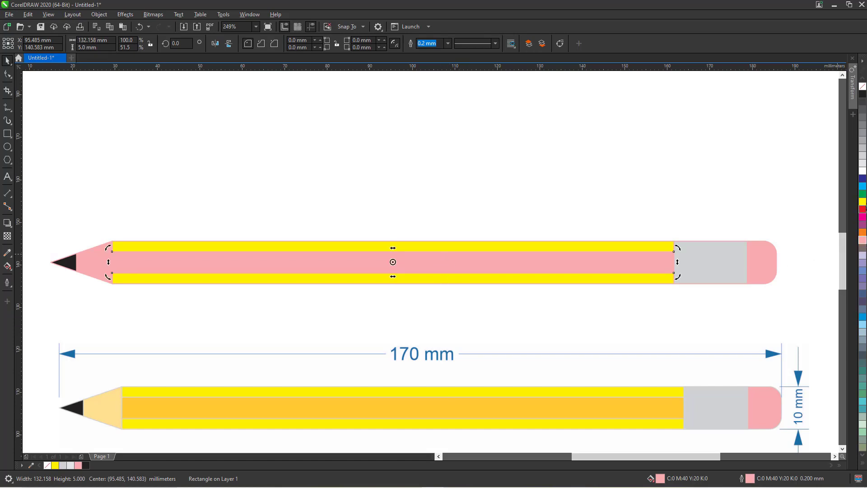
pyautogui.click(862, 201)
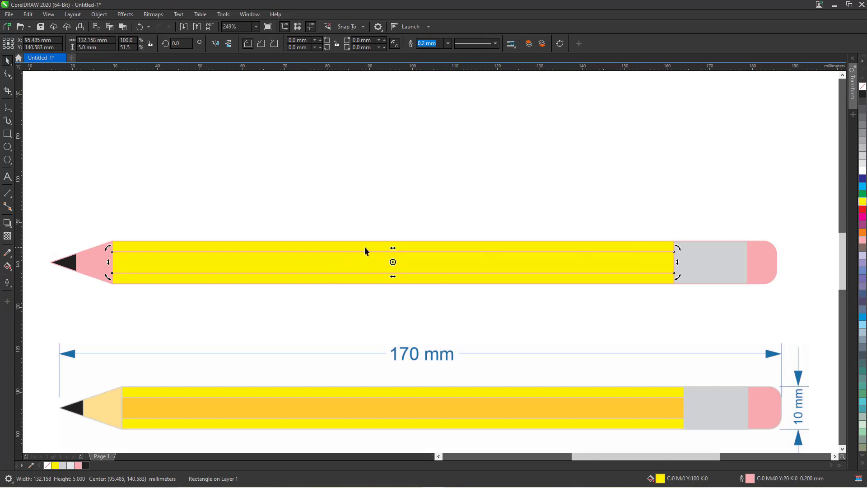
pyautogui.click(298, 258)
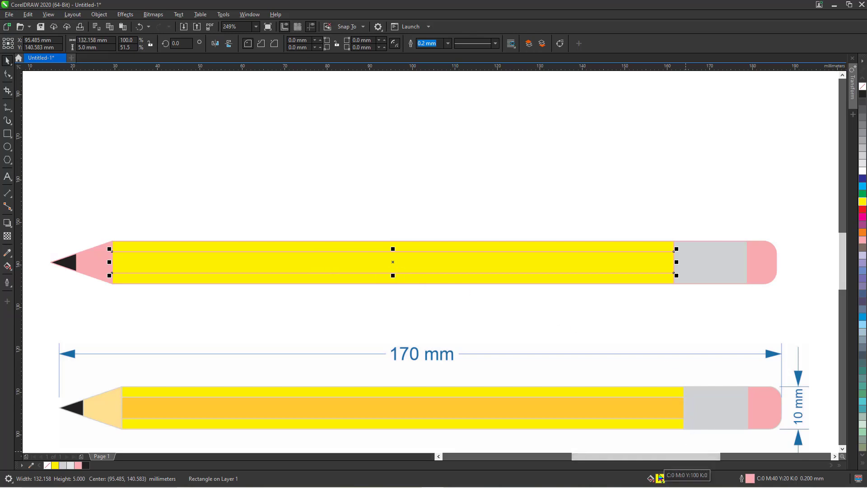
pyautogui.moveTo(537, 327); pyautogui.dragTo(566, 352)
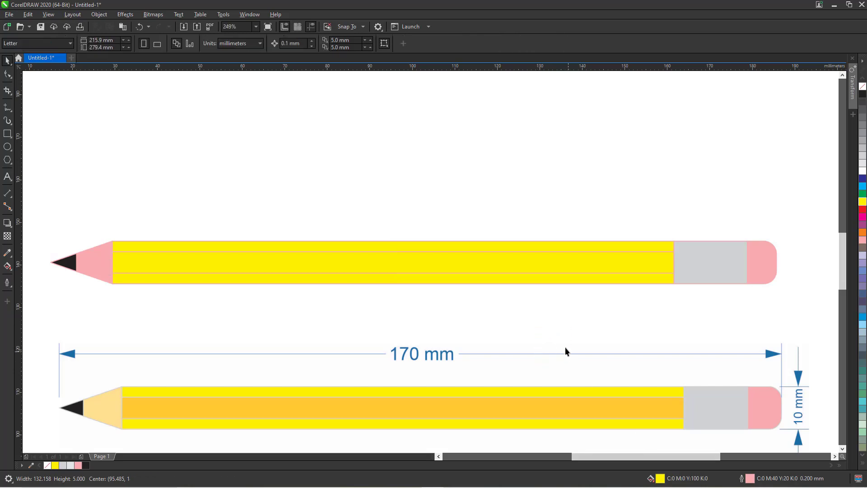
pyautogui.moveTo(541, 318)
pyautogui.mouseDown()
pyautogui.moveTo(567, 360)
pyautogui.moveTo(615, 406)
pyautogui.moveTo(633, 410)
pyautogui.moveTo(615, 412)
pyautogui.mouseUp()
# Give the middle body stripe a C0 M20 Y90 K0 fill in the colour viewer.
pyautogui.click(617, 360)
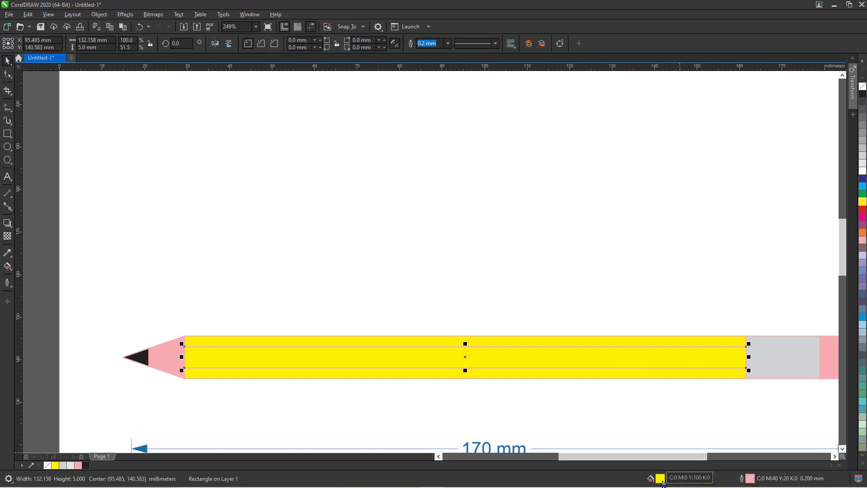
pyautogui.doubleClick(701, 487)
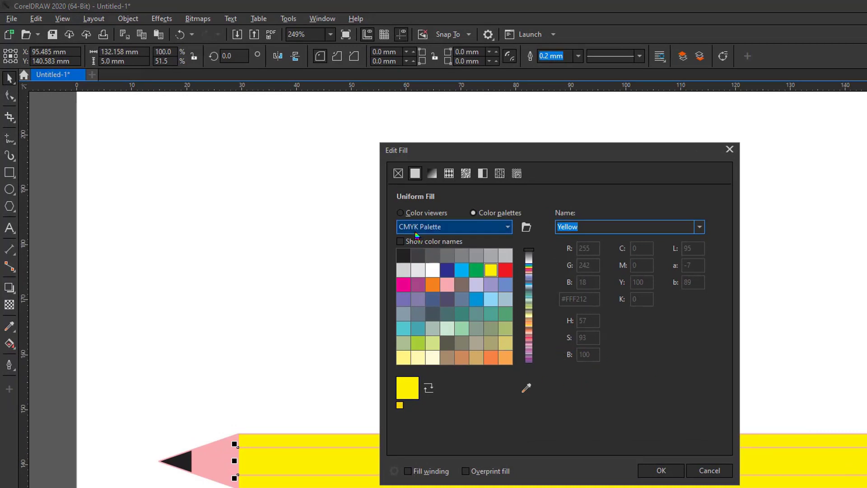
pyautogui.click(400, 212)
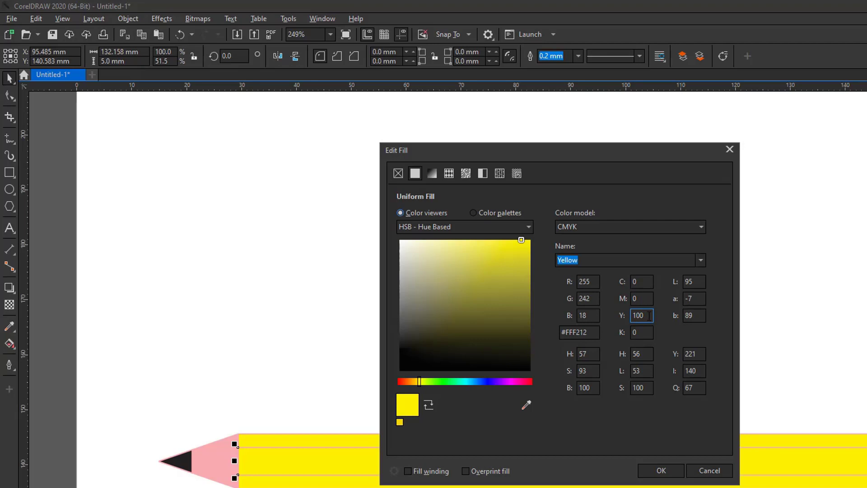
pyautogui.moveTo(649, 315); pyautogui.dragTo(619, 319)
pyautogui.write('90')
pyautogui.click(644, 298)
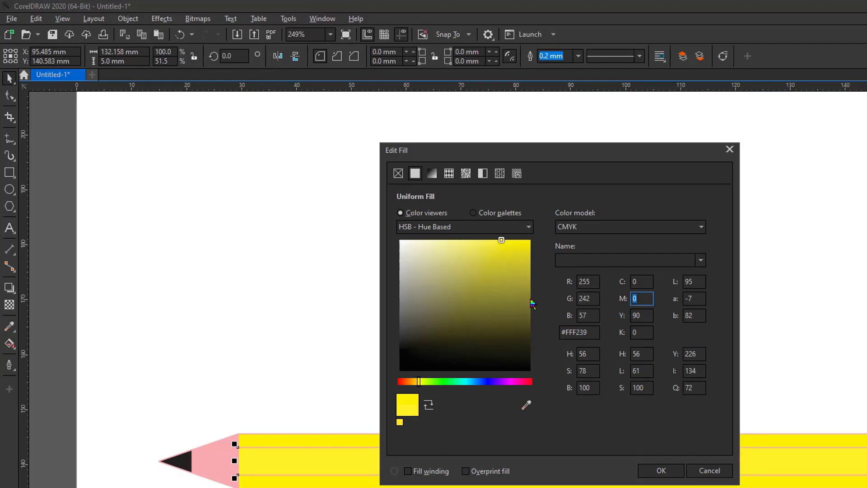
pyautogui.write('20')
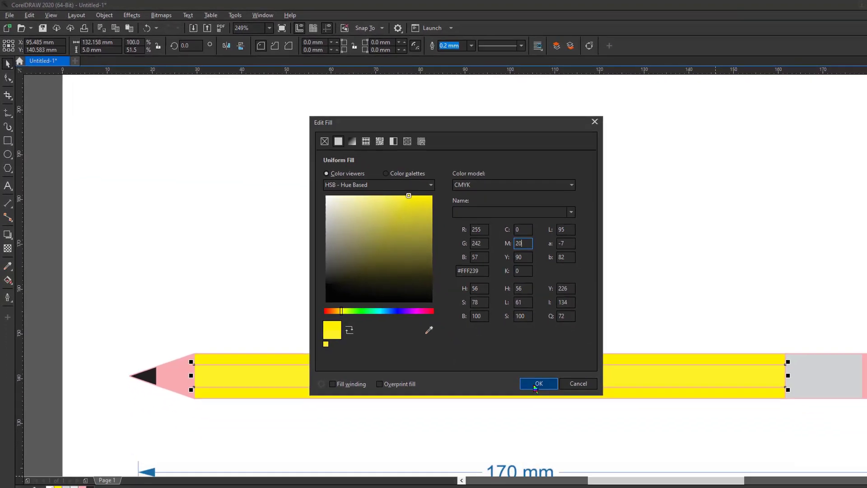
pyautogui.click(660, 470)
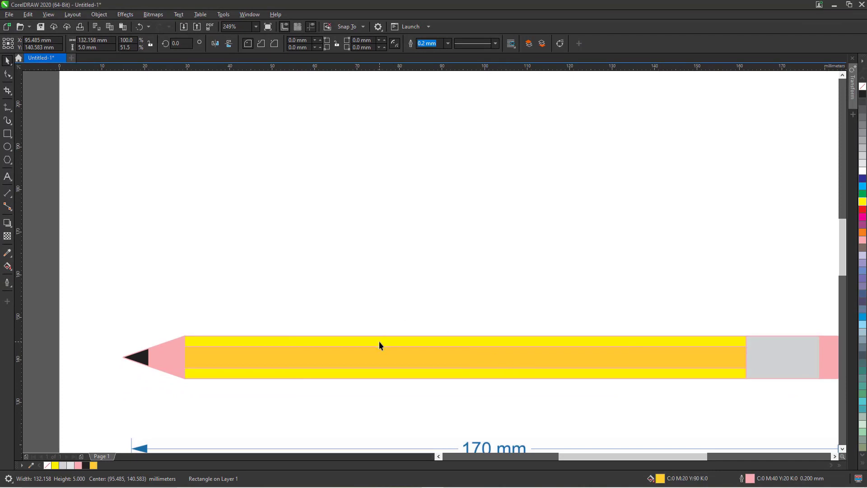
# Fill the wood tip cone with C0 M10 Y50 K0 instead of pink.
pyautogui.click(156, 355)
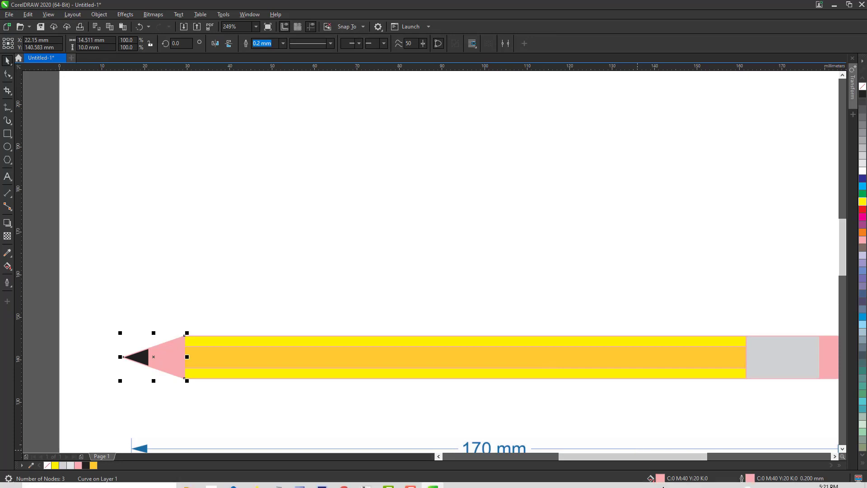
pyautogui.doubleClick(659, 478)
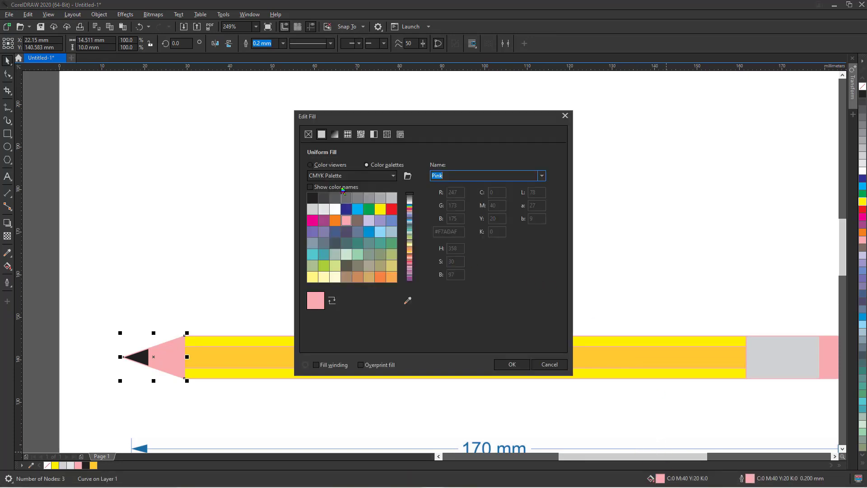
pyautogui.click(309, 164)
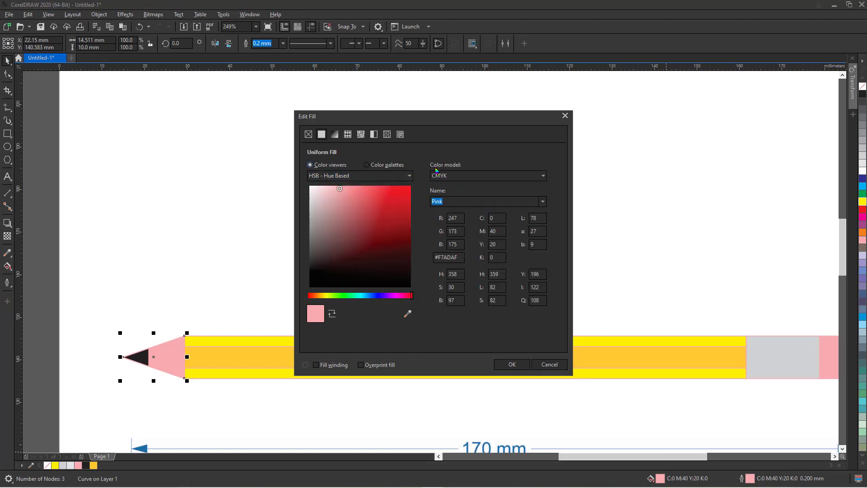
pyautogui.click(498, 244)
pyautogui.write('50')
pyautogui.click(497, 231)
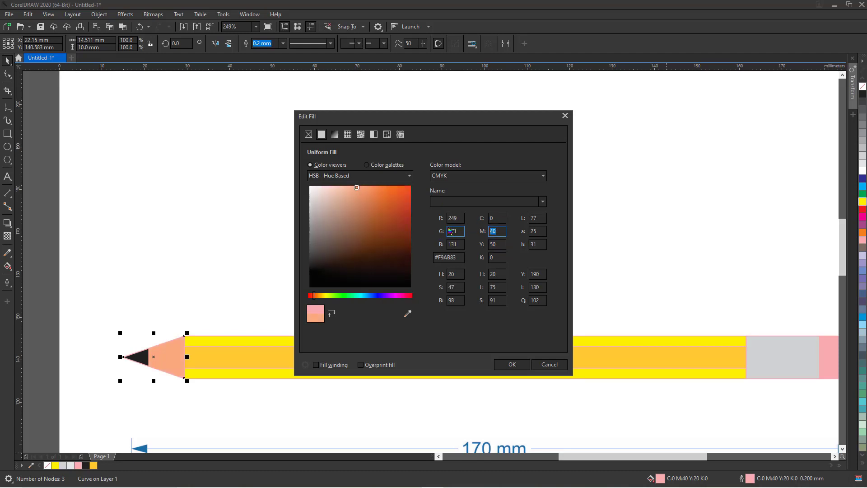
pyautogui.write('10')
pyautogui.click(512, 364)
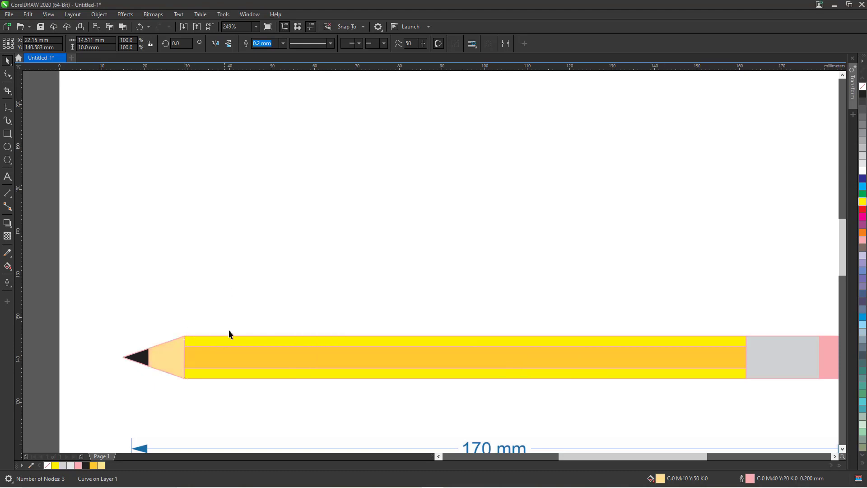
pyautogui.press('F4')
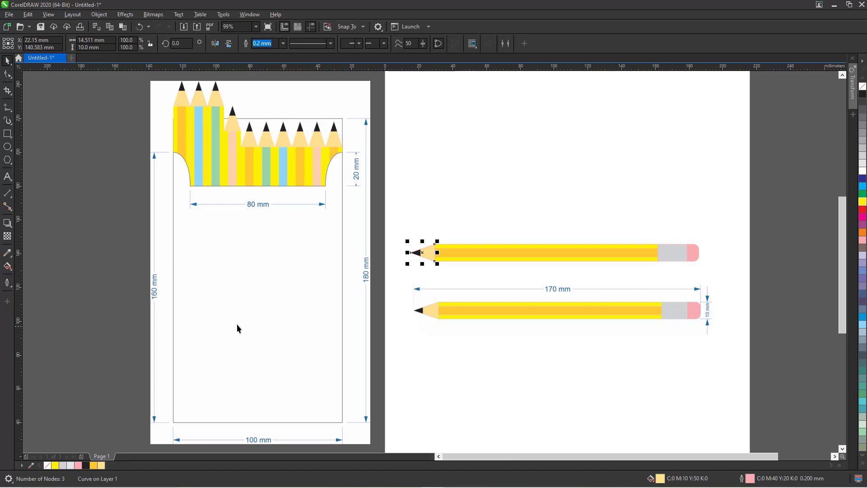
# Marquee-select the six top-pencil parts and group them with Object > Group.
pyautogui.click(429, 199)
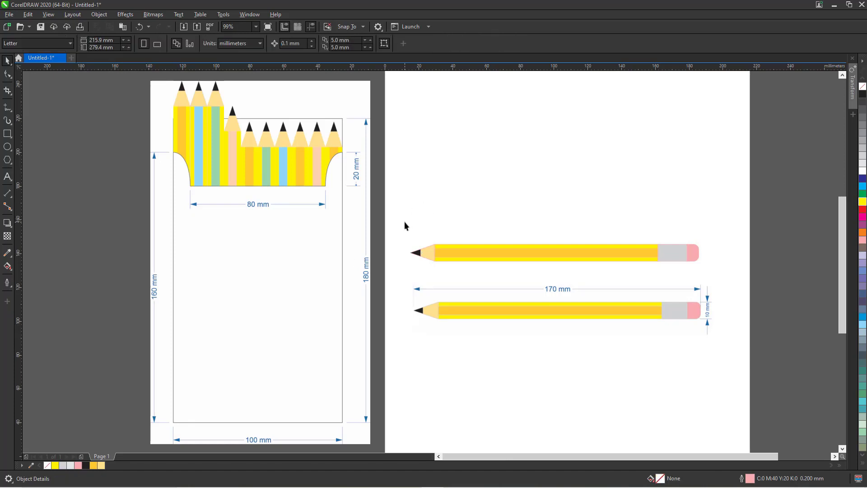
pyautogui.moveTo(396, 222)
pyautogui.mouseDown()
pyautogui.moveTo(430, 244)
pyautogui.moveTo(552, 272)
pyautogui.moveTo(718, 269)
pyautogui.mouseUp()
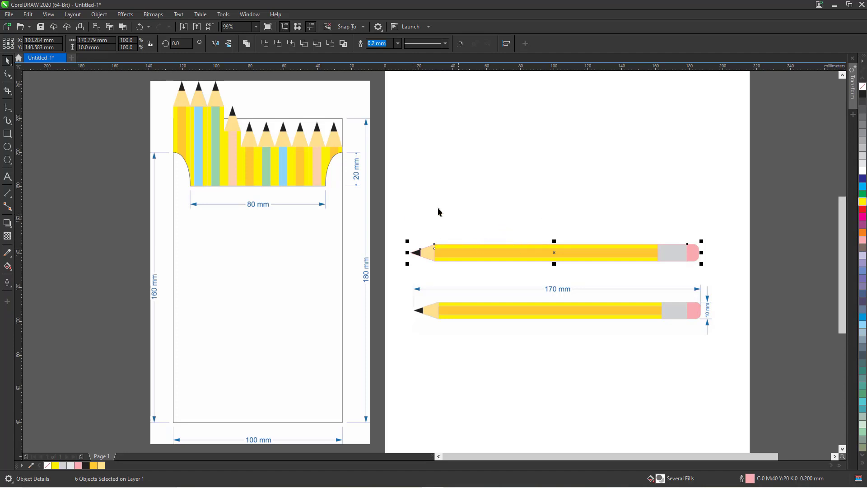
pyautogui.click(99, 14)
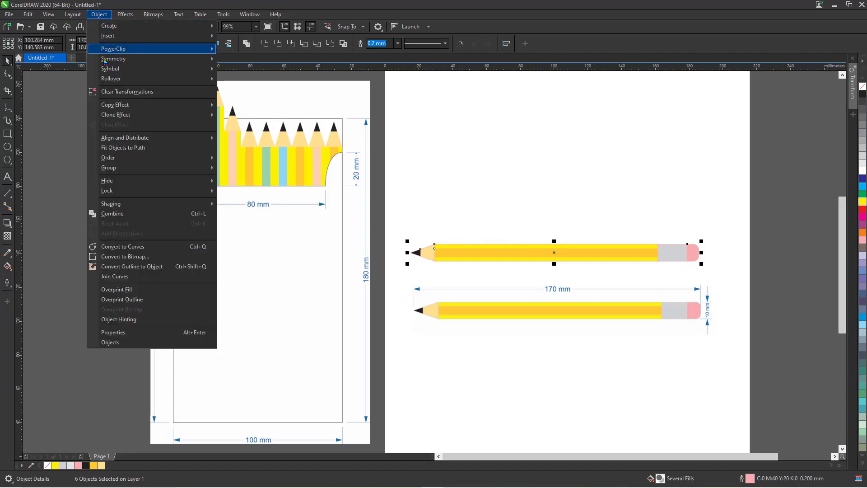
pyautogui.moveTo(145, 201)
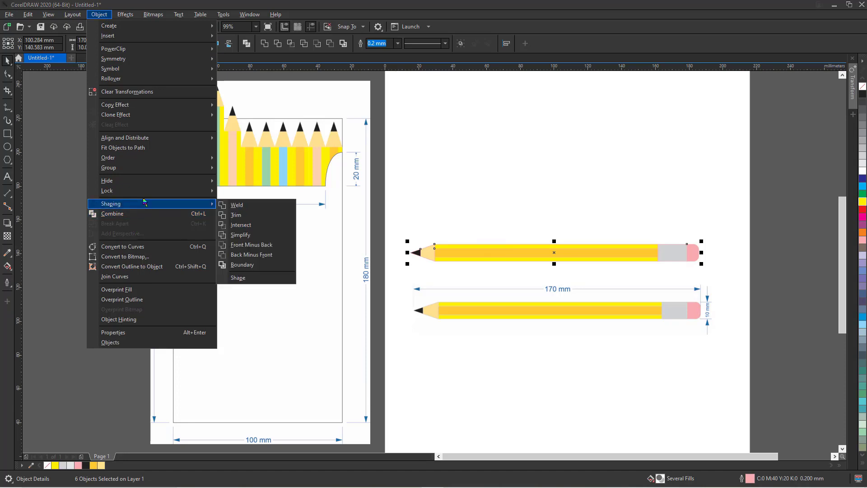
pyautogui.moveTo(129, 169)
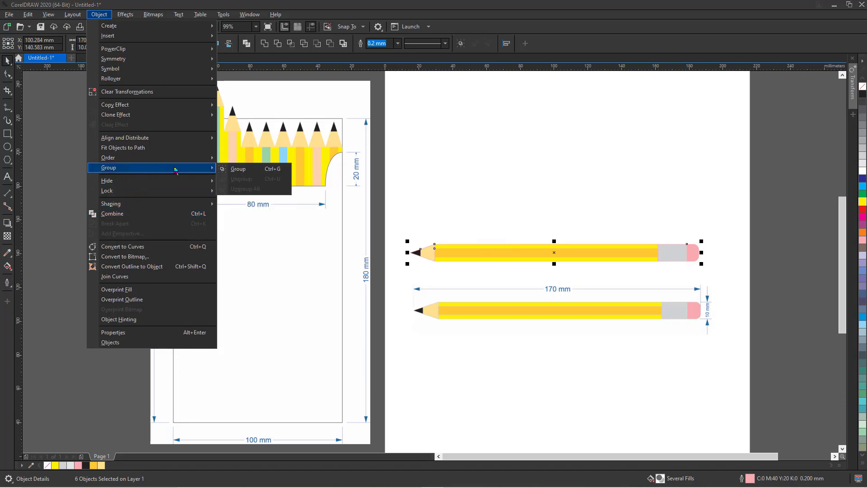
pyautogui.click(263, 173)
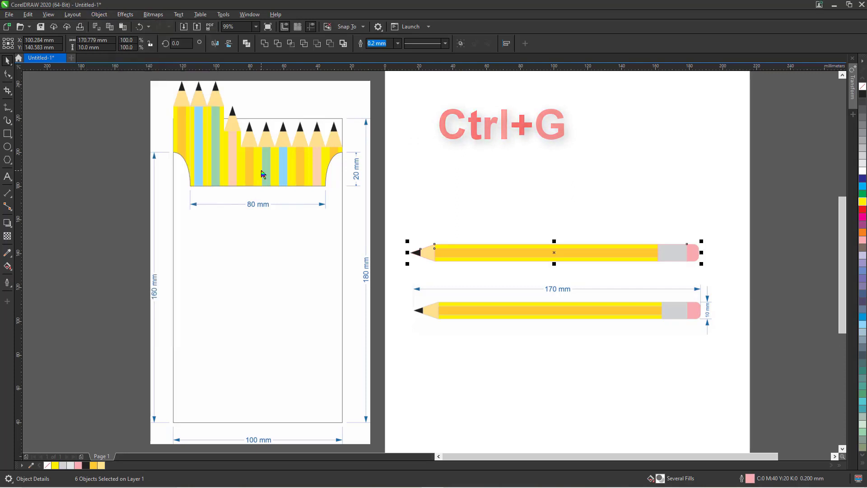
pyautogui.click(521, 232)
pyautogui.click(520, 251)
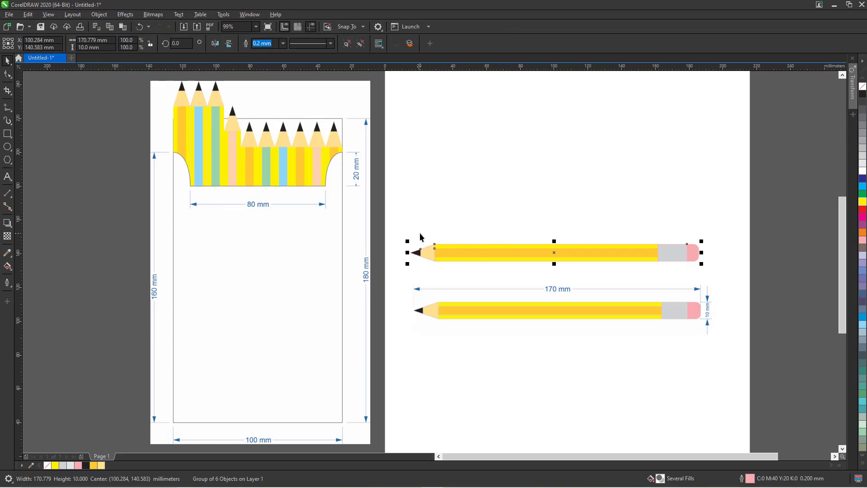
# Set the pencil group's outline to the 30% Black palette swatch.
pyautogui.press('z')
pyautogui.moveTo(401, 228); pyautogui.dragTo(713, 282)
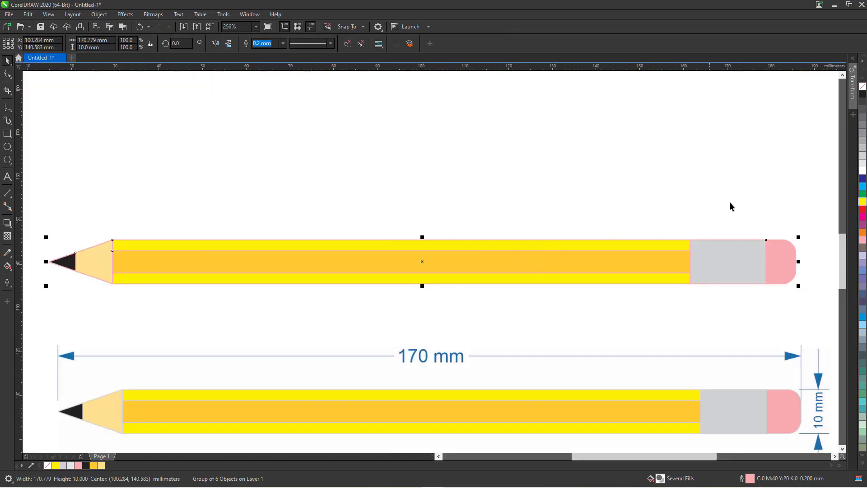
pyautogui.rightClick(862, 151)
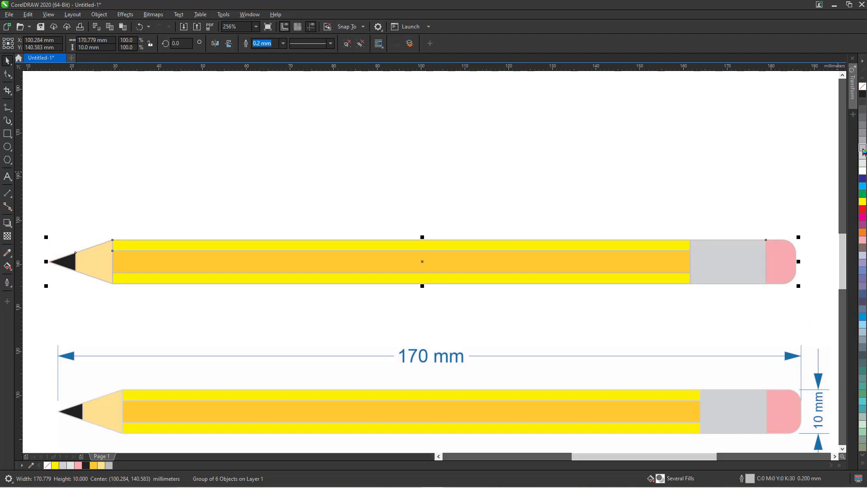
pyautogui.click(661, 147)
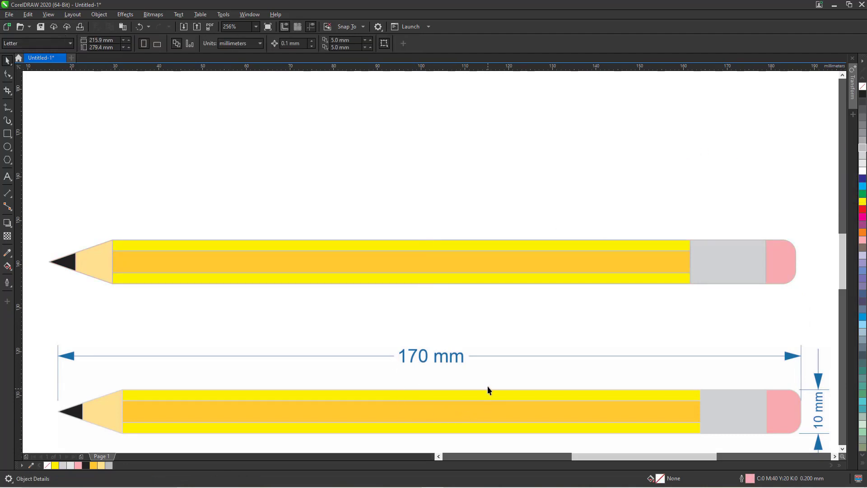
pyautogui.press('F4')
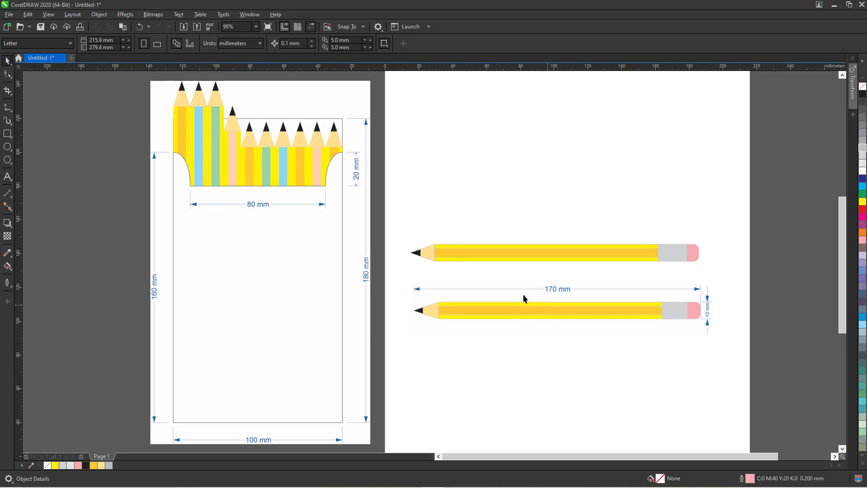
pyautogui.click(496, 254)
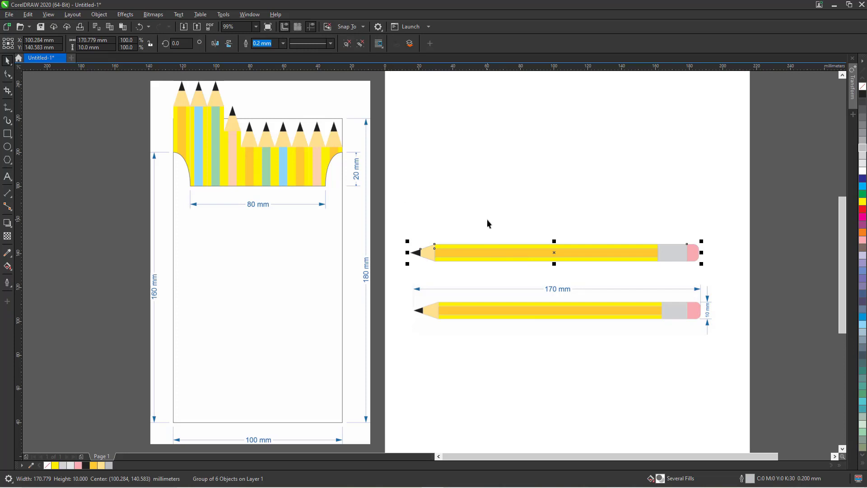
pyautogui.moveTo(383, 199); pyautogui.dragTo(718, 296)
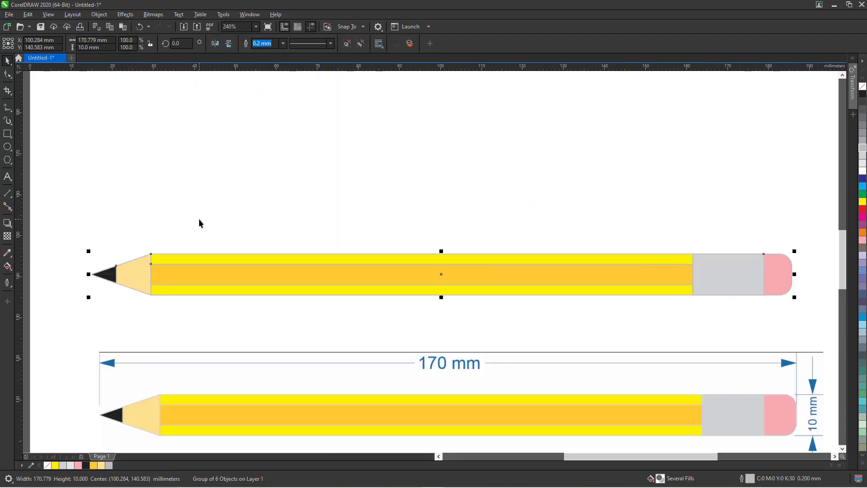
pyautogui.moveTo(199, 223)
pyautogui.mouseDown()
pyautogui.moveTo(160, 141)
pyautogui.moveTo(163, 121)
pyautogui.mouseUp()
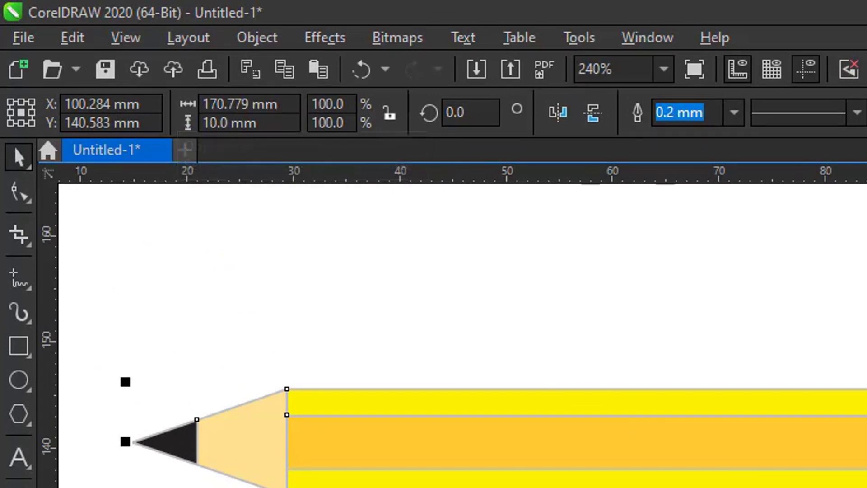
# Set the pencil group's width to 170 mm on the property bar.
pyautogui.click(210, 105)
pyautogui.doubleClick(226, 104)
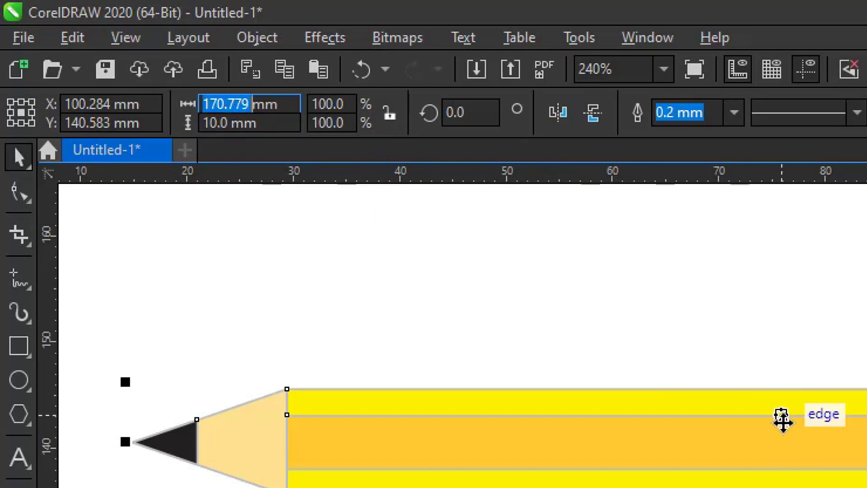
pyautogui.write('170')
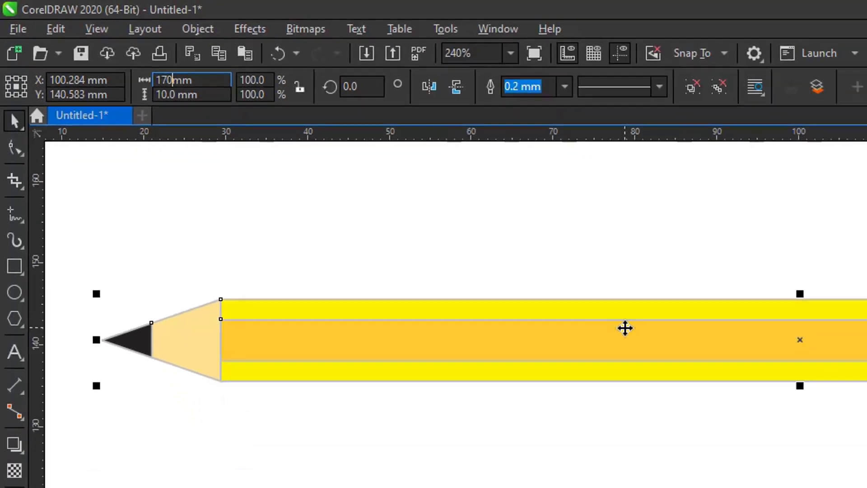
pyautogui.press('Return')
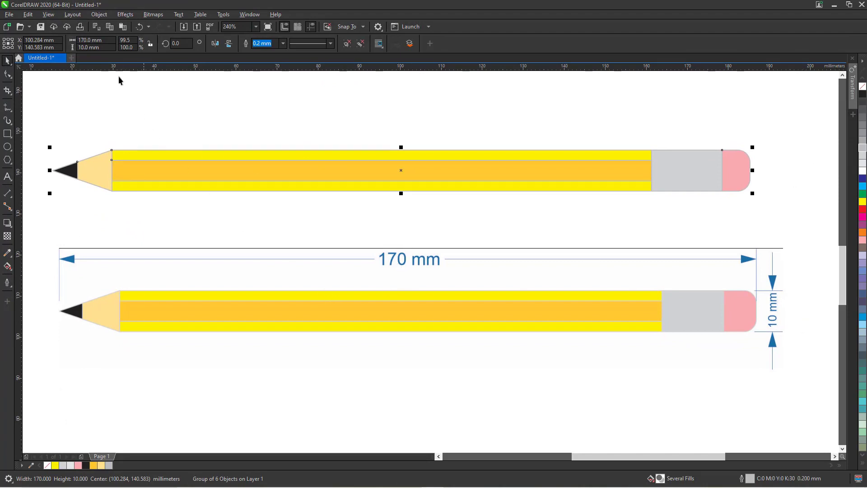
pyautogui.click(176, 113)
pyautogui.press('F4')
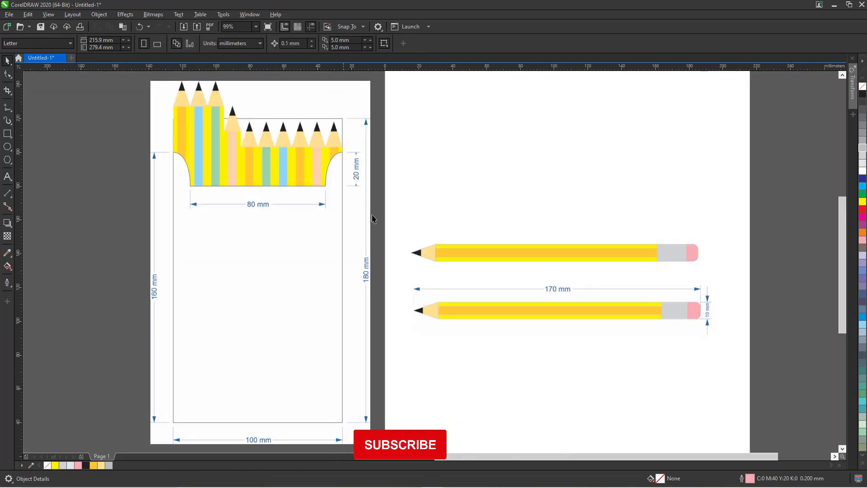
pyautogui.click(465, 245)
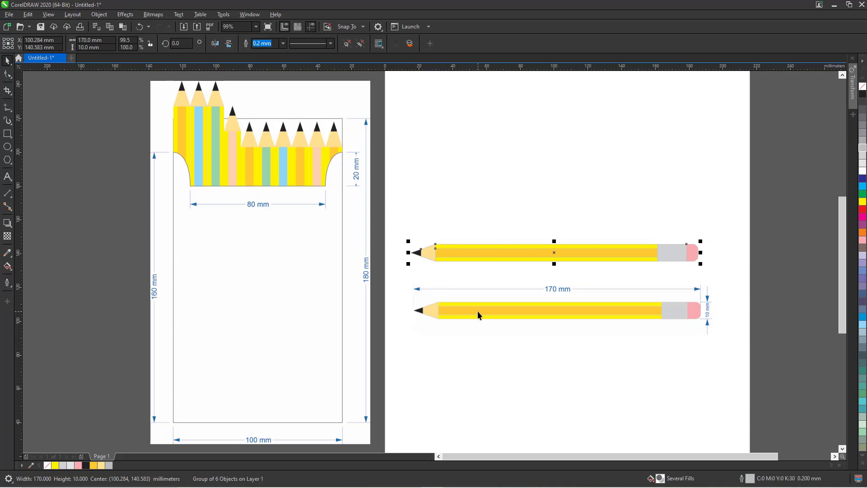
# Unlock and delete the reference pencil image with its 170 mm dimensions.
pyautogui.press('Escape')
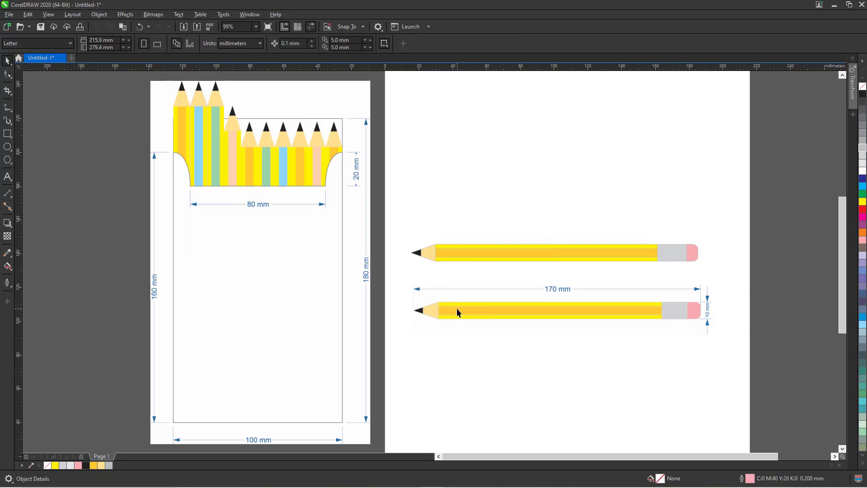
pyautogui.rightClick(456, 308)
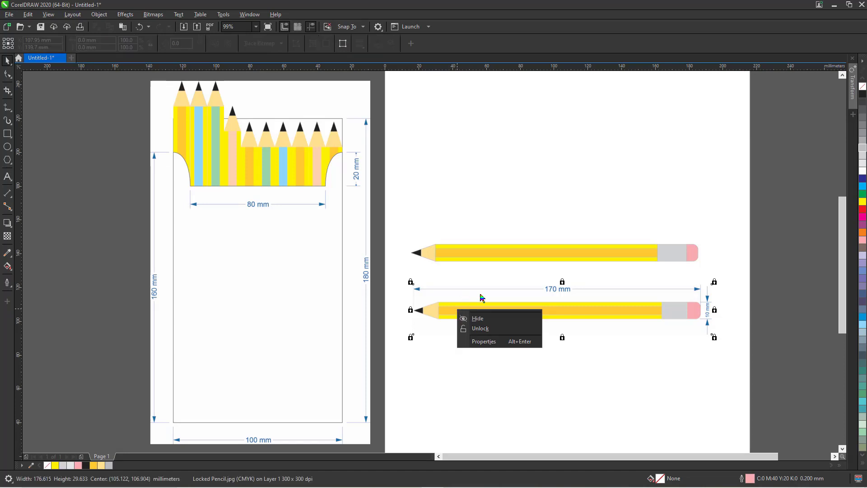
pyautogui.click(485, 330)
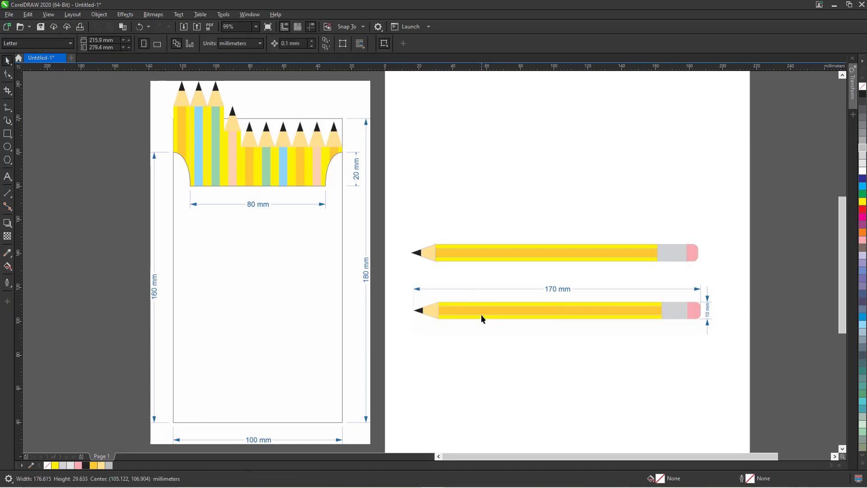
pyautogui.press('Delete')
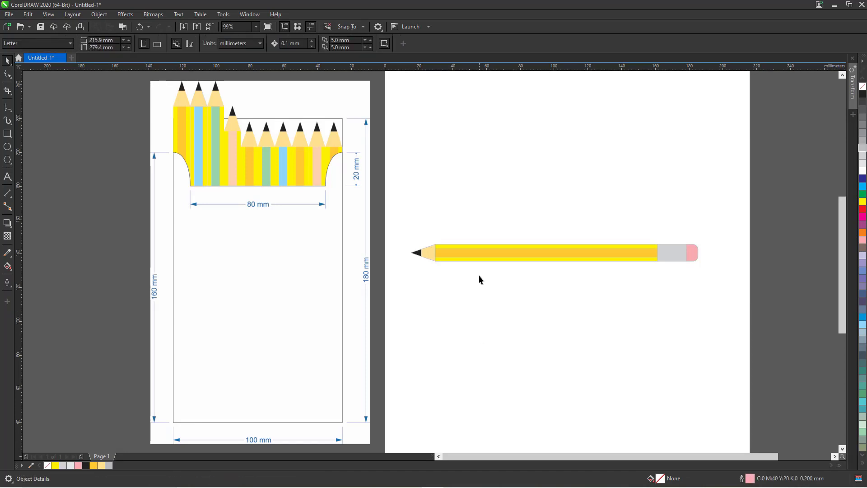
pyautogui.click(490, 255)
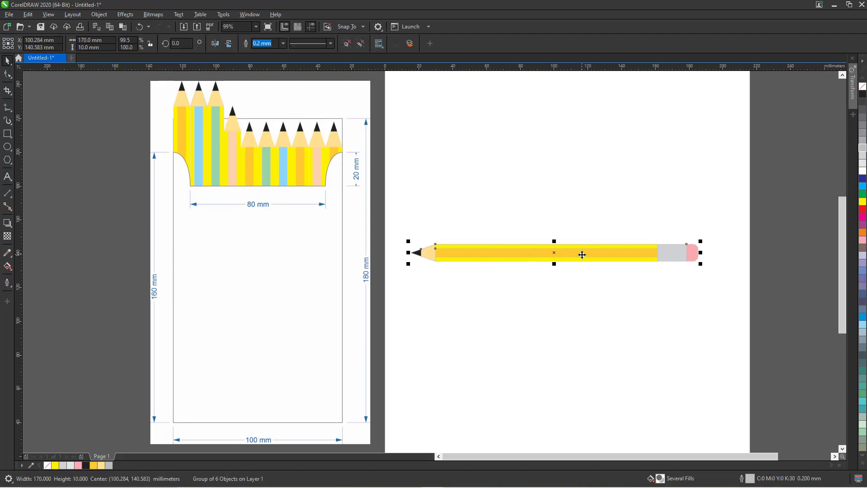
# Rotate the pencil by -90° so it stands upright, and place it left of the page.
pyautogui.moveTo(564, 256)
pyautogui.mouseDown()
pyautogui.moveTo(459, 269)
pyautogui.moveTo(181, 262)
pyautogui.moveTo(200, 265)
pyautogui.mouseUp()
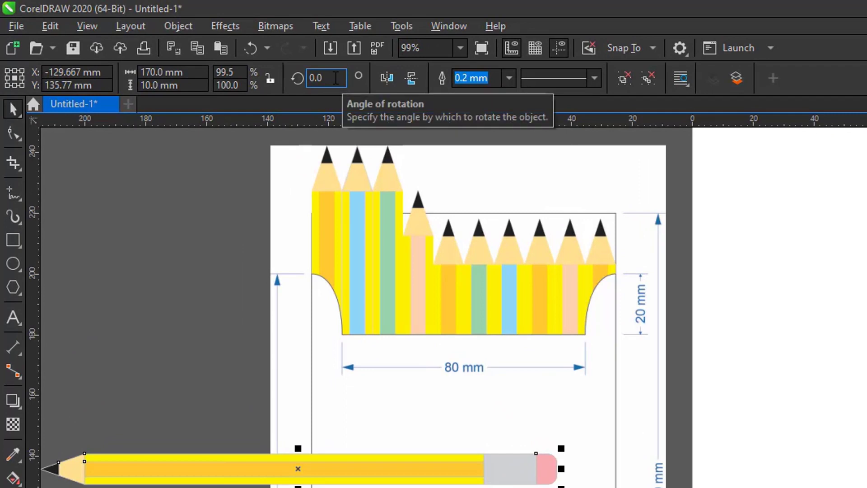
pyautogui.click(336, 78)
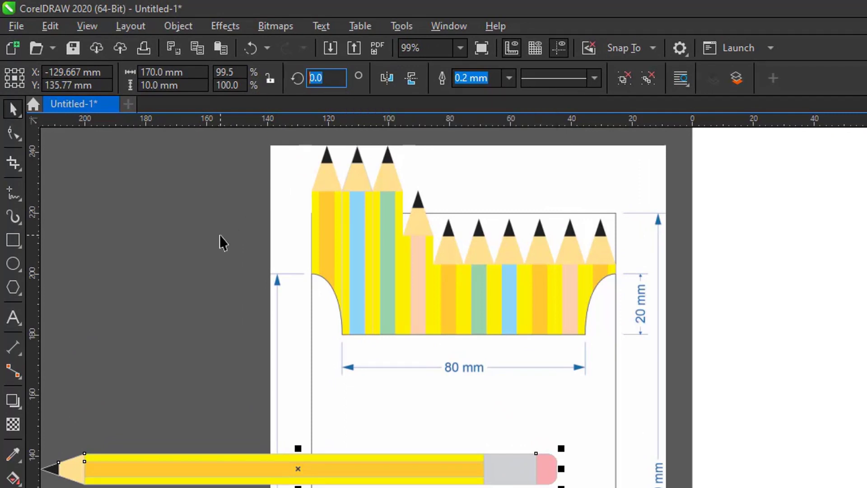
pyautogui.write('-90')
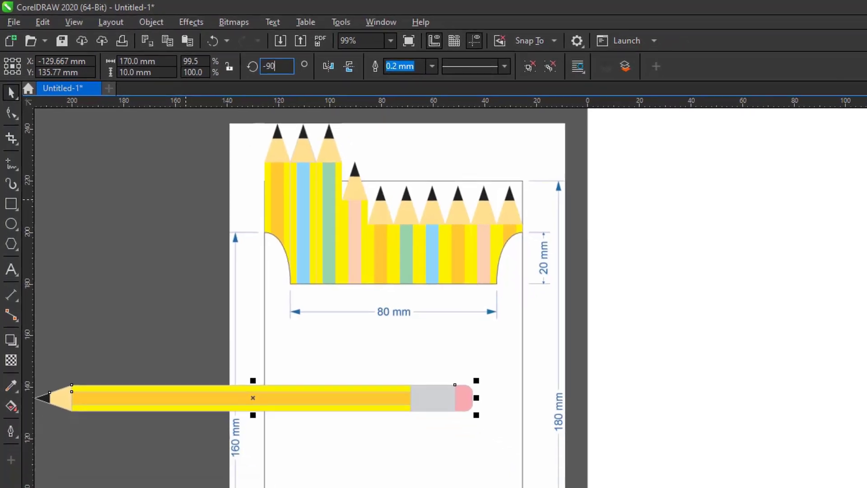
pyautogui.press('Return')
pyautogui.moveTo(199, 283); pyautogui.dragTo(149, 289)
# Nudge the pencil box reference image back into position.
pyautogui.moveTo(299, 285); pyautogui.dragTo(312, 294)
pyautogui.moveTo(391, 266); pyautogui.dragTo(371, 260)
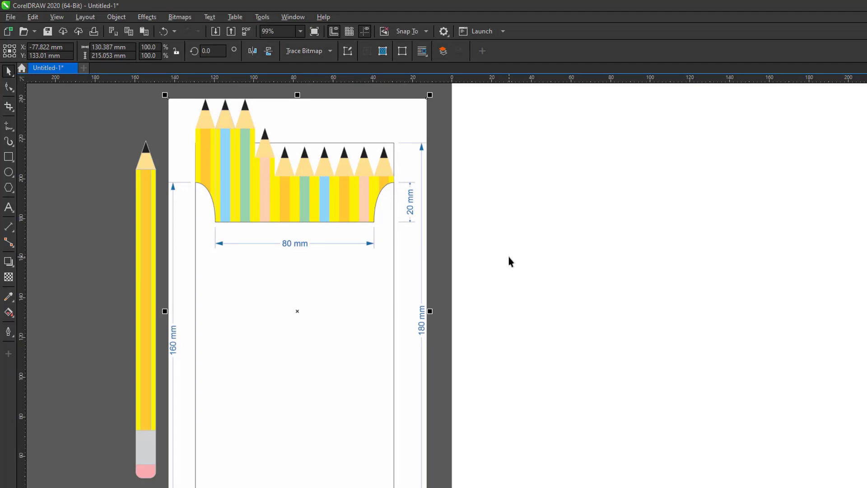
pyautogui.scroll(-1, 509, 257)
# Save the drawing under the new name pencil_box.cdr in Documents, then reselect the box image.
pyautogui.click(280, 144)
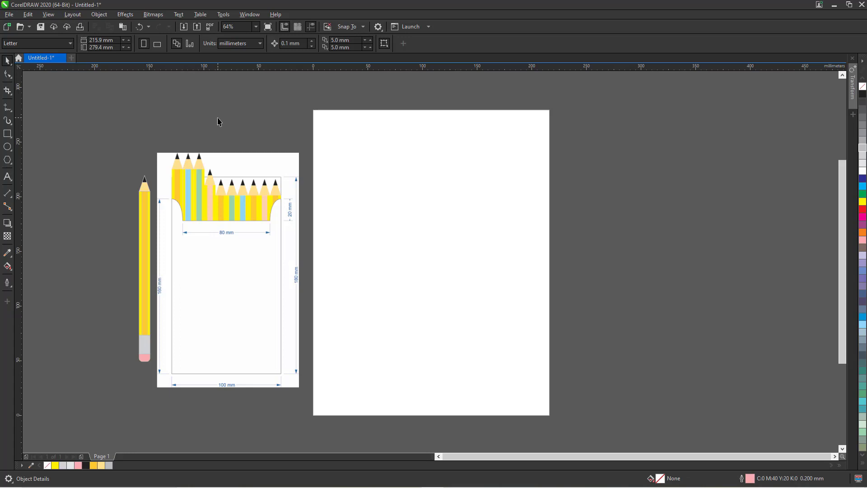
pyautogui.click(9, 14)
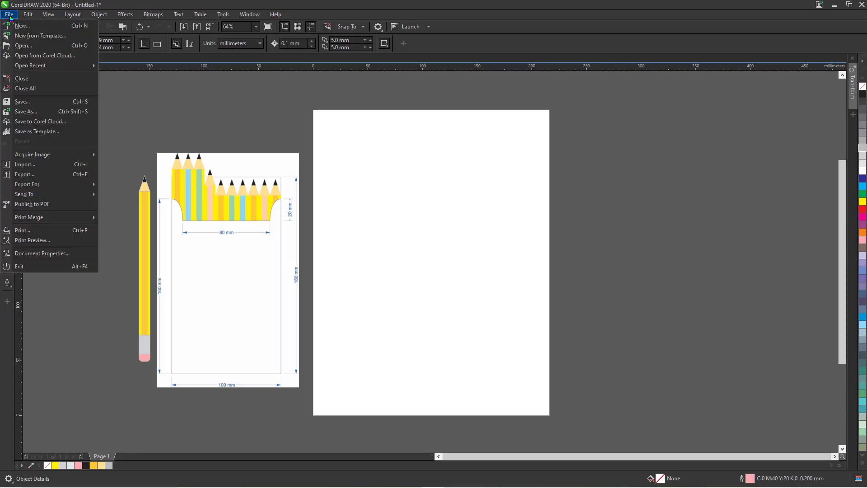
pyautogui.click(25, 114)
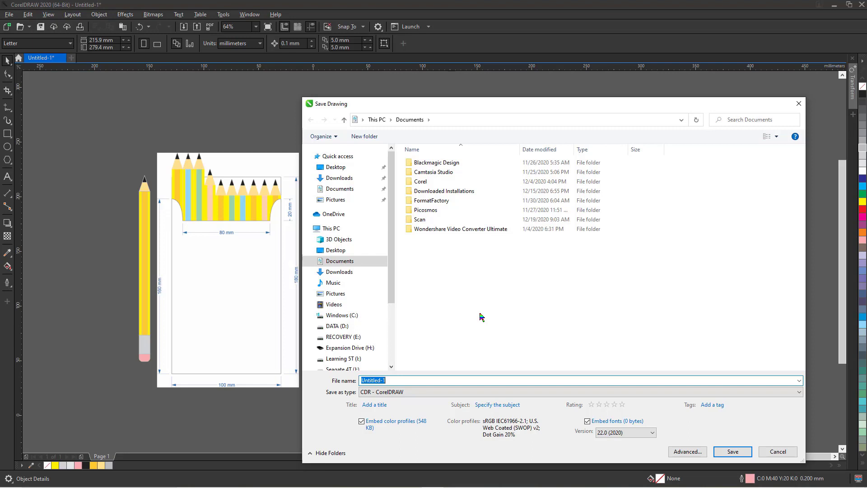
pyautogui.write('pencil_box')
pyautogui.click(731, 451)
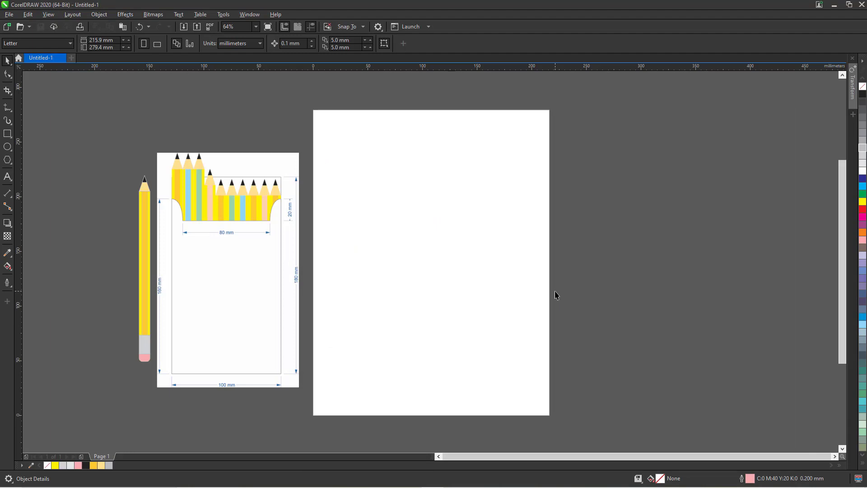
pyautogui.click(212, 194)
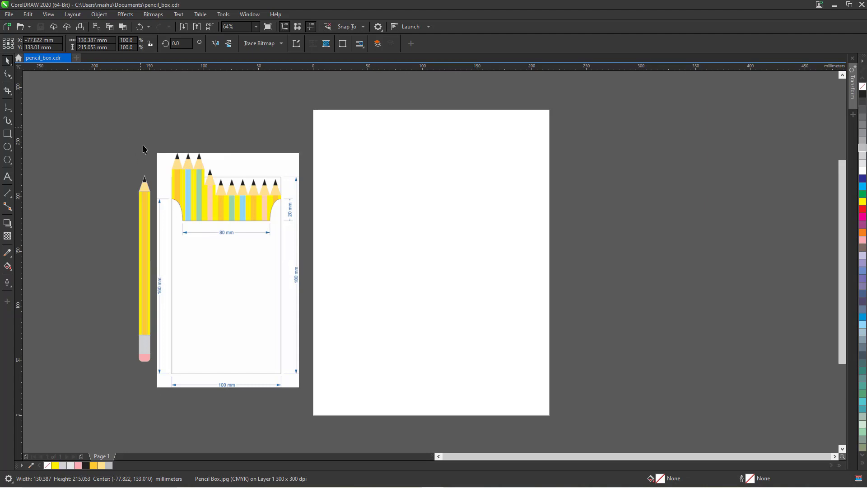
# Zoom into the pencil box artwork and select the upright 10 × 170 mm pencil.
pyautogui.click(150, 151)
pyautogui.press('z')
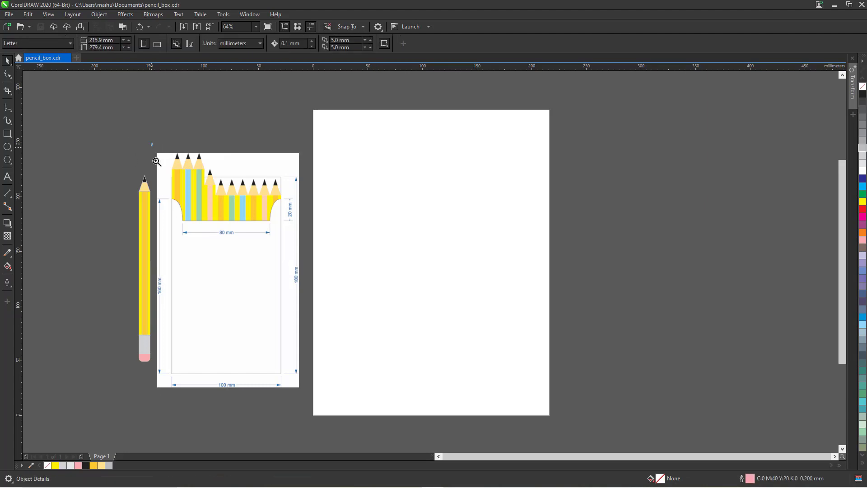
pyautogui.moveTo(152, 142)
pyautogui.mouseDown()
pyautogui.moveTo(267, 364)
pyautogui.moveTo(304, 388)
pyautogui.mouseUp()
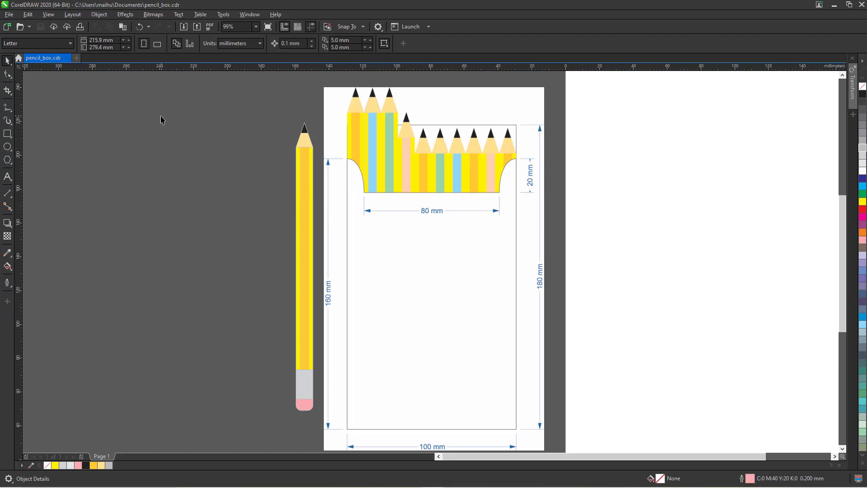
pyautogui.click(299, 169)
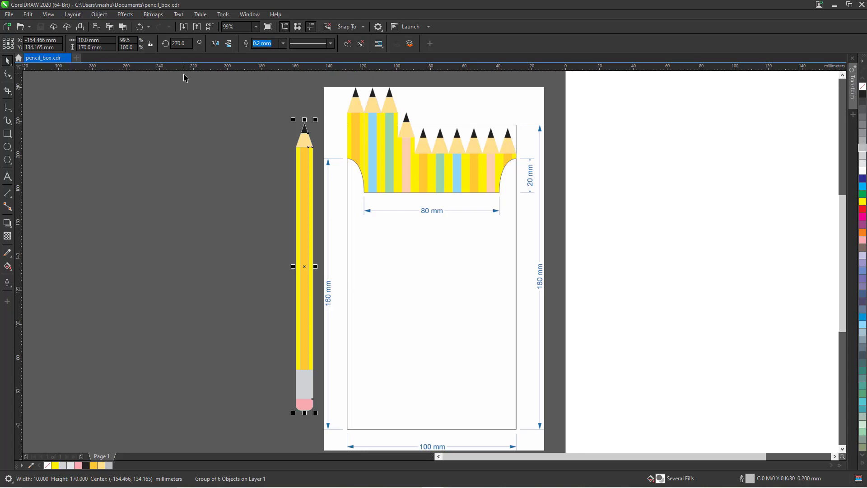
# Fit the page in view and drag a horizontal guideline onto it at about Y 81.6 mm.
pyautogui.click(47, 15)
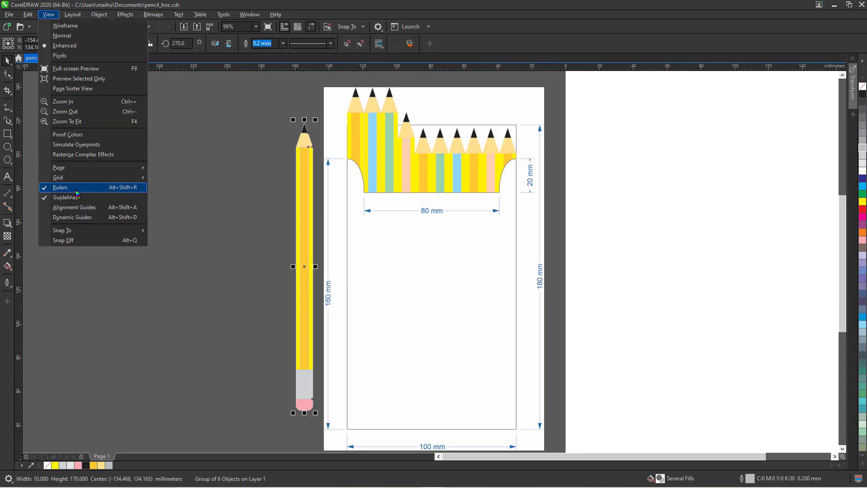
pyautogui.moveTo(58, 178)
pyautogui.click(236, 132)
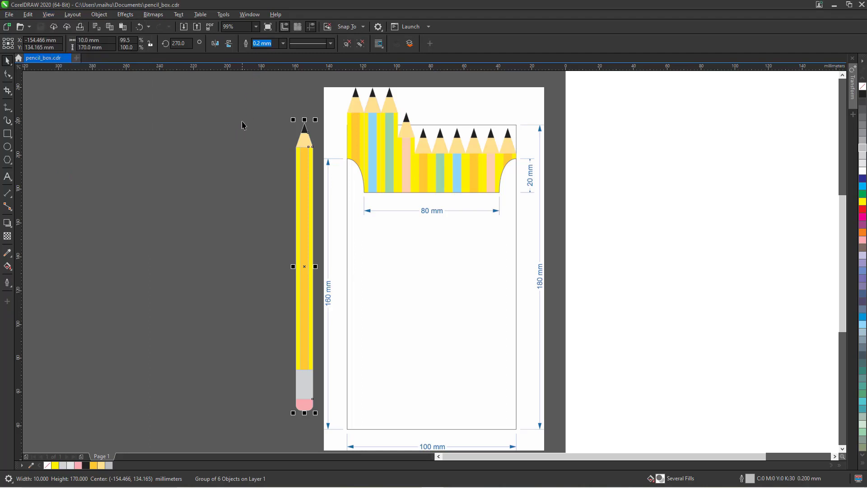
pyautogui.hotkey('shift', 'F4')
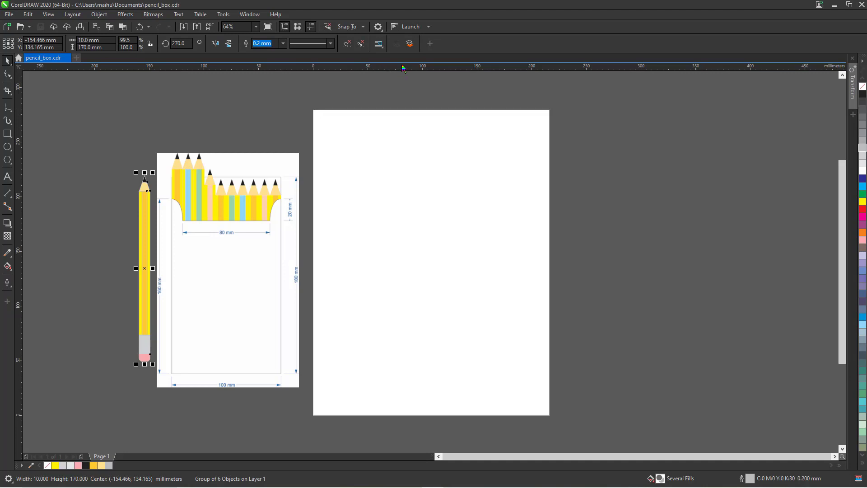
pyautogui.moveTo(403, 68); pyautogui.dragTo(402, 325)
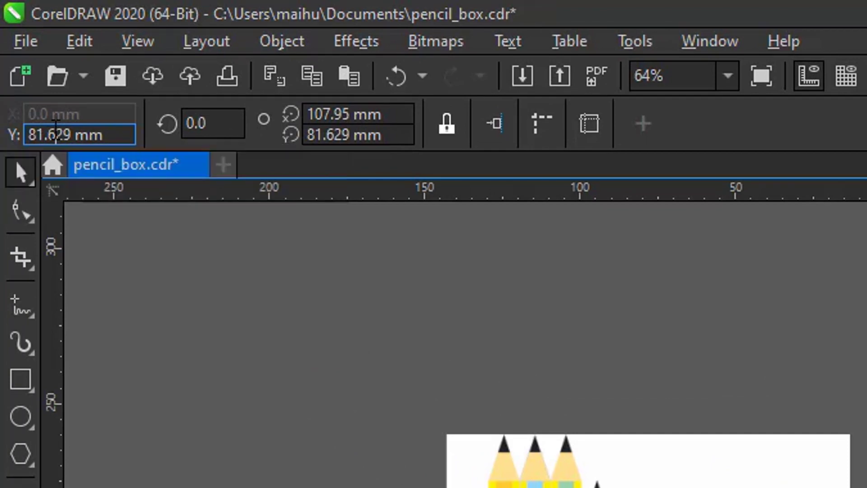
# Move the horizontal guideline to Y 0 mm, along the page's bottom edge.
pyautogui.doubleClick(54, 126)
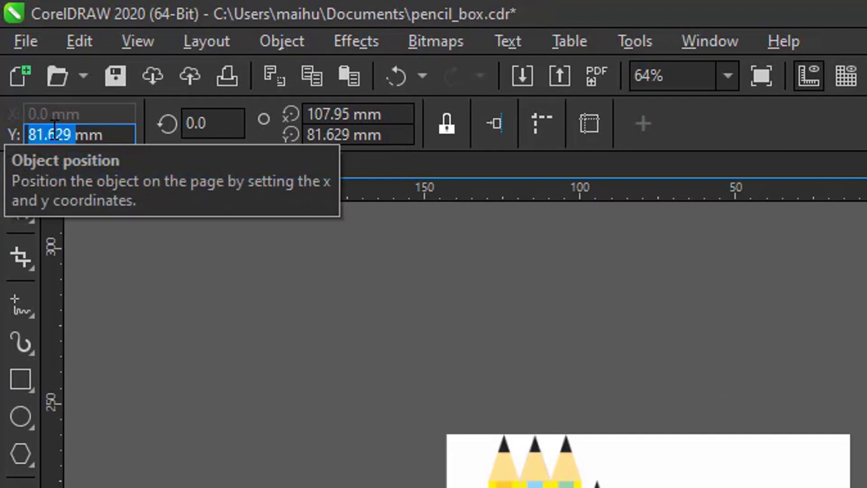
pyautogui.write('0')
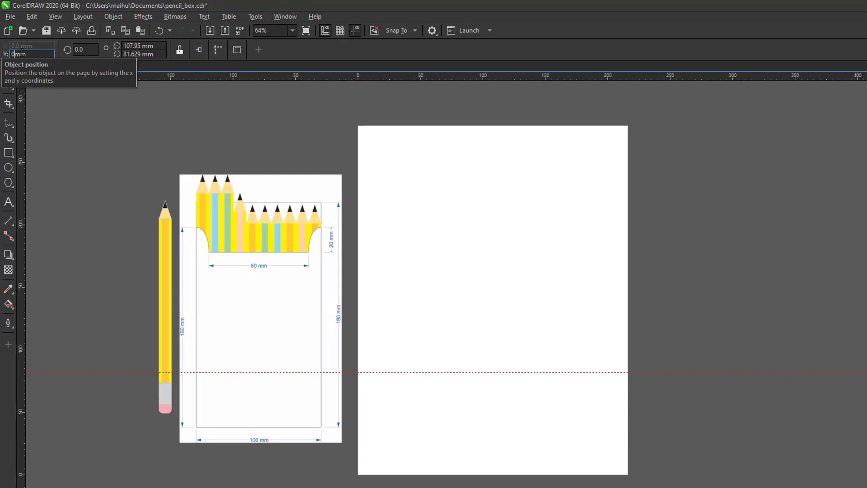
pyautogui.press('Return')
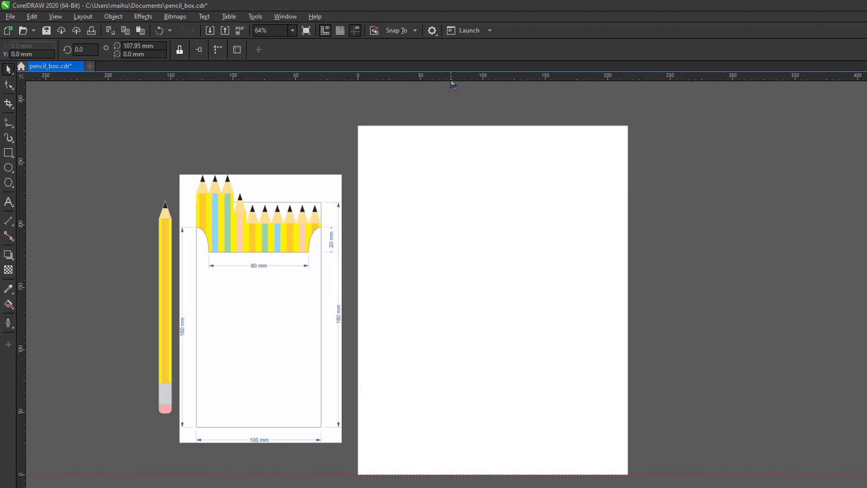
# Add a horizontal guideline positioned exactly at Y 140 mm.
pyautogui.moveTo(452, 79); pyautogui.dragTo(475, 309)
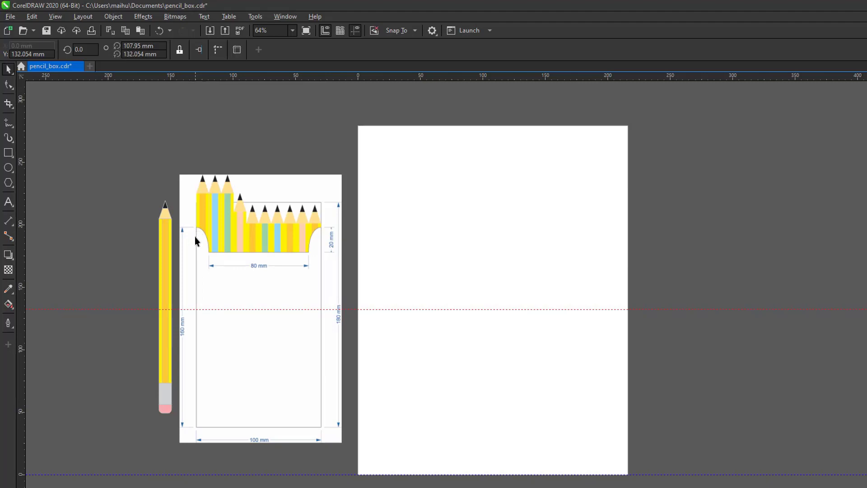
pyautogui.click(351, 309)
pyautogui.click(351, 309)
pyautogui.click(21, 53)
pyautogui.doubleClick(18, 54)
pyautogui.write('14')
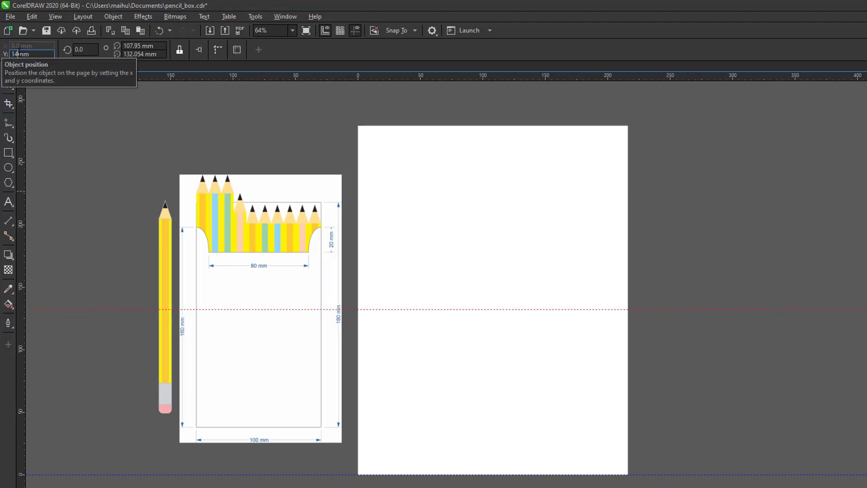
pyautogui.write('0')
pyautogui.press('Return')
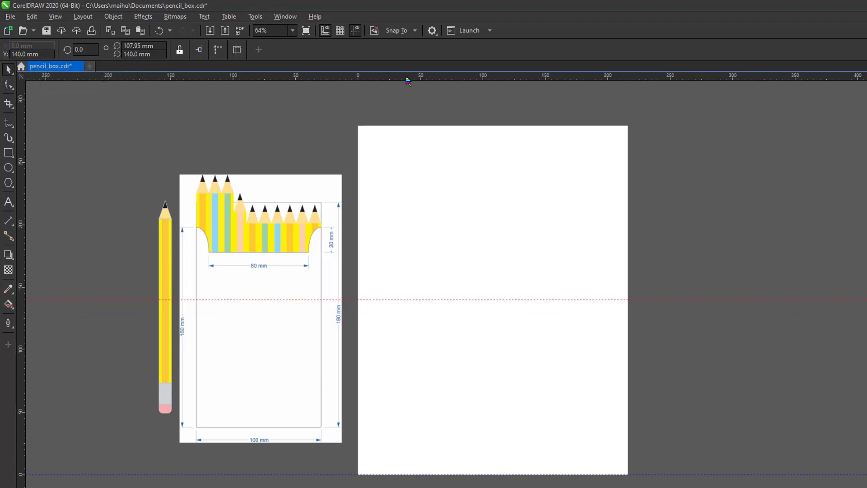
# Add a second horizontal guideline at Y 160 mm and drag out a vertical guideline.
pyautogui.moveTo(408, 77); pyautogui.dragTo(414, 263)
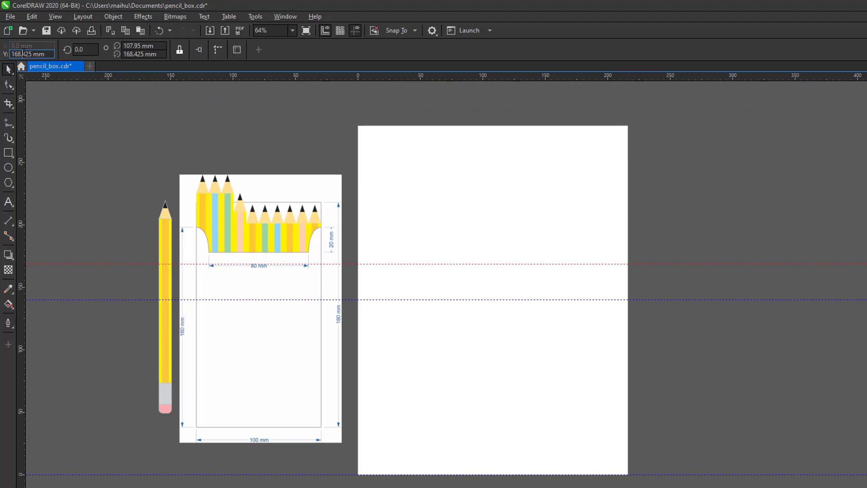
pyautogui.click(23, 54)
pyautogui.write('1')
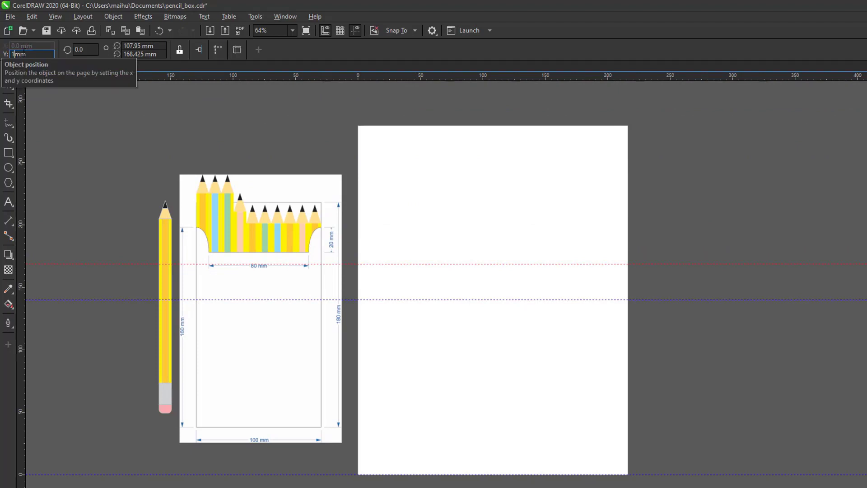
pyautogui.write('60')
pyautogui.press('Return')
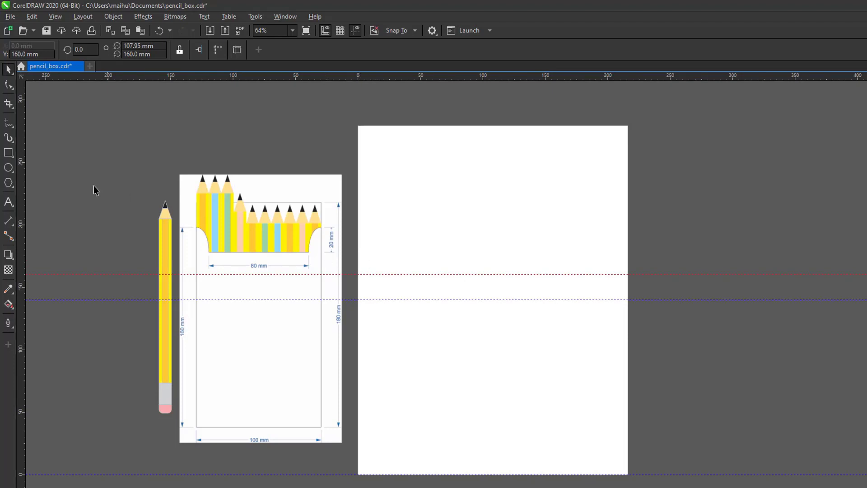
pyautogui.moveTo(24, 180); pyautogui.dragTo(406, 217)
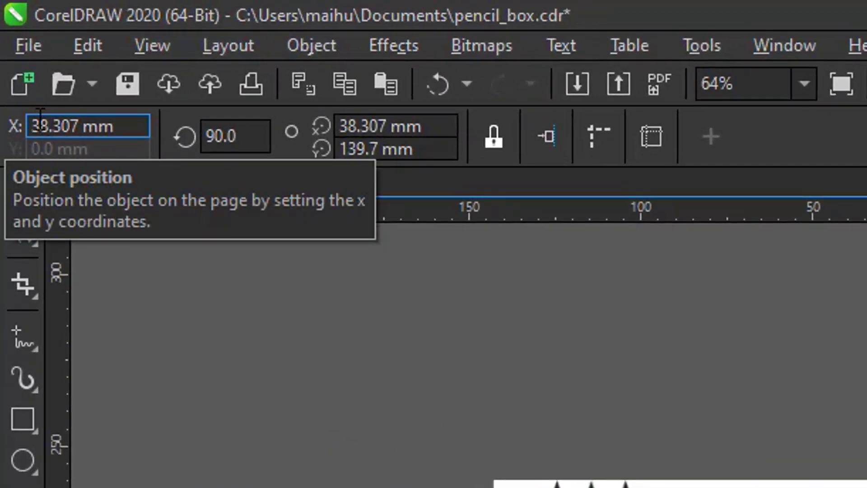
# Place vertical guidelines at X 0 mm and X 10 mm.
pyautogui.doubleClick(40, 126)
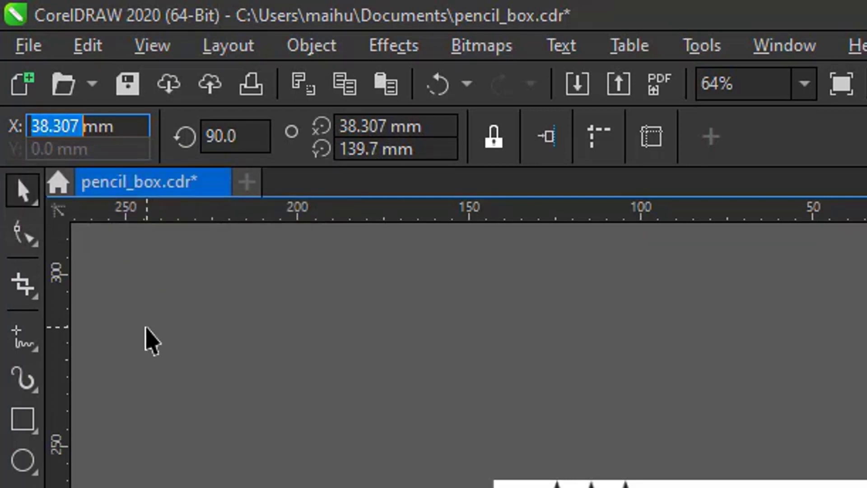
pyautogui.write('0')
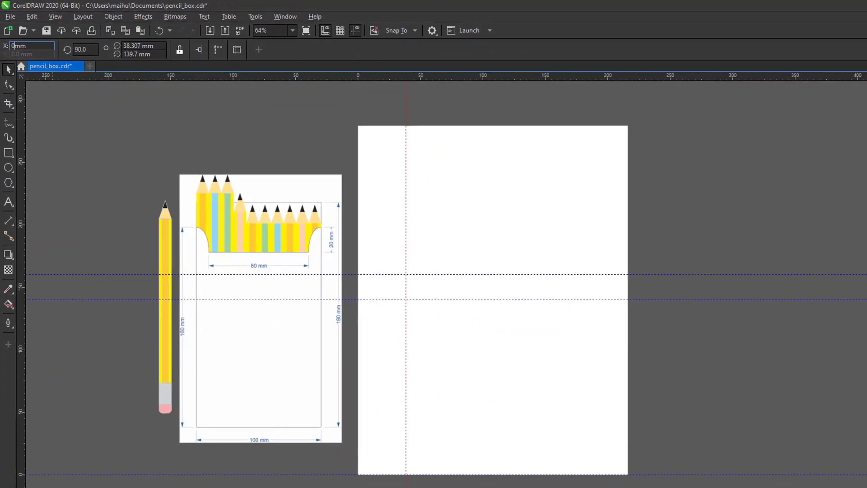
pyautogui.press('Return')
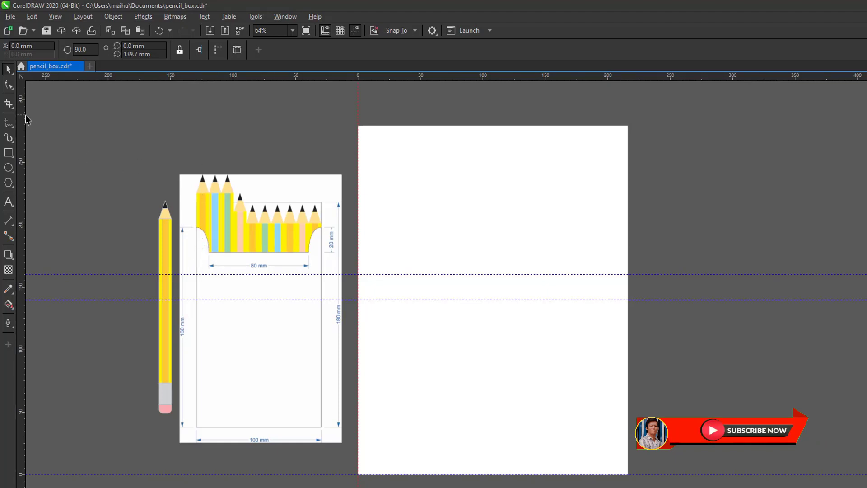
pyautogui.moveTo(25, 115); pyautogui.dragTo(386, 153)
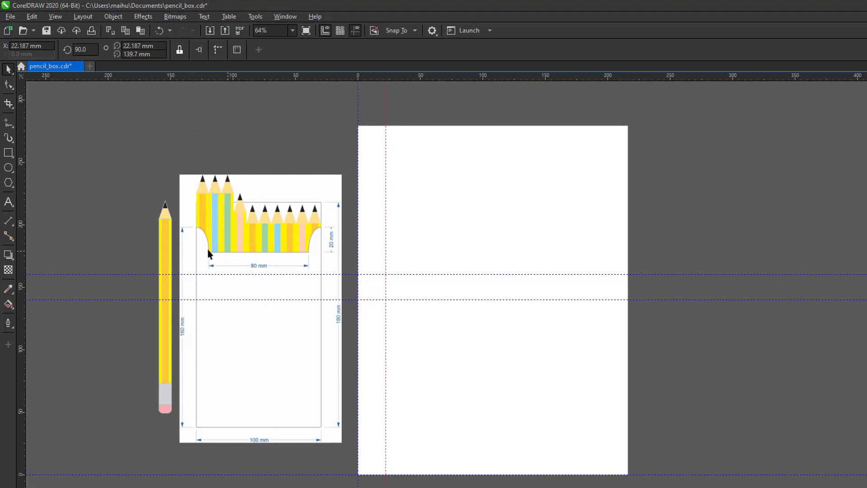
pyautogui.doubleClick(22, 46)
pyautogui.write('10')
pyautogui.press('Return')
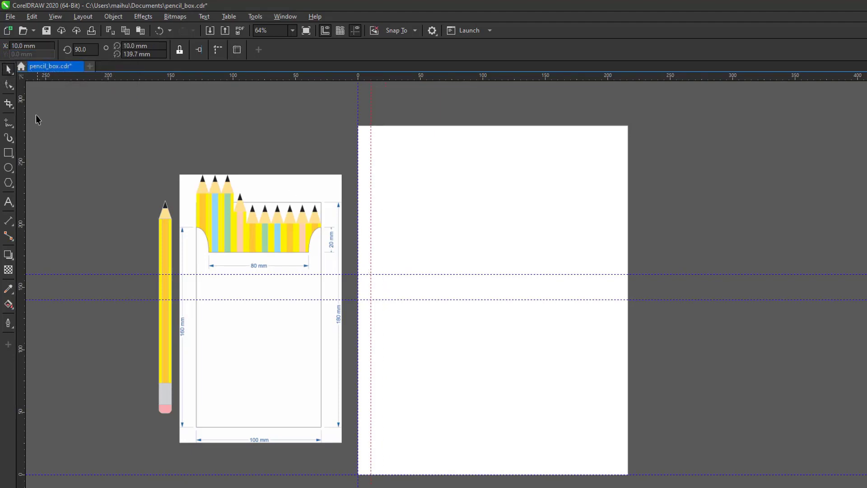
# Add two more vertical guidelines at X 90 mm and X 100 mm, then deselect.
pyautogui.moveTo(22, 126); pyautogui.dragTo(434, 176)
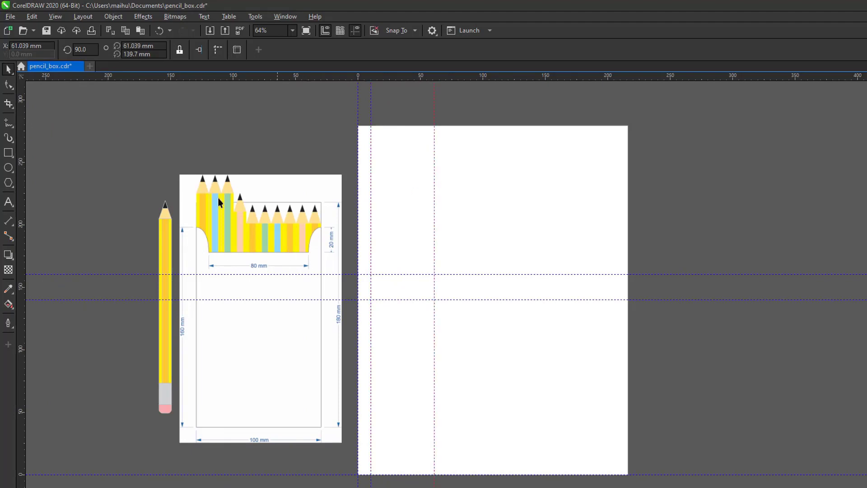
pyautogui.doubleClick(21, 46)
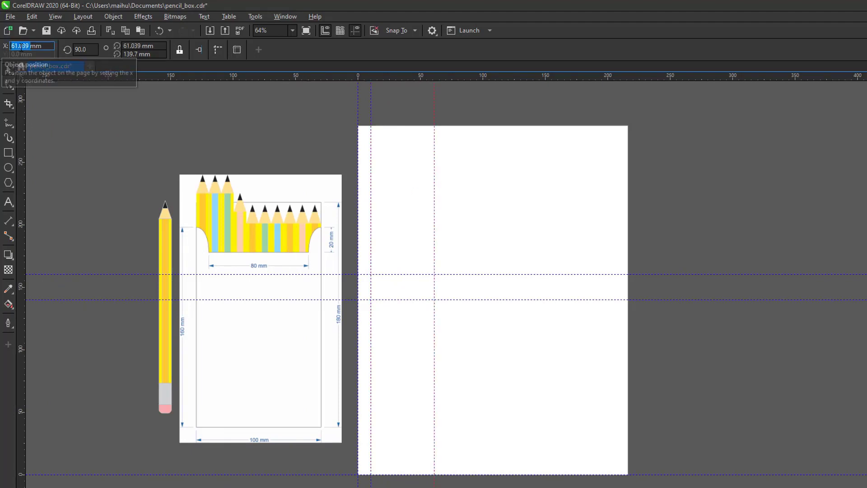
pyautogui.write('90')
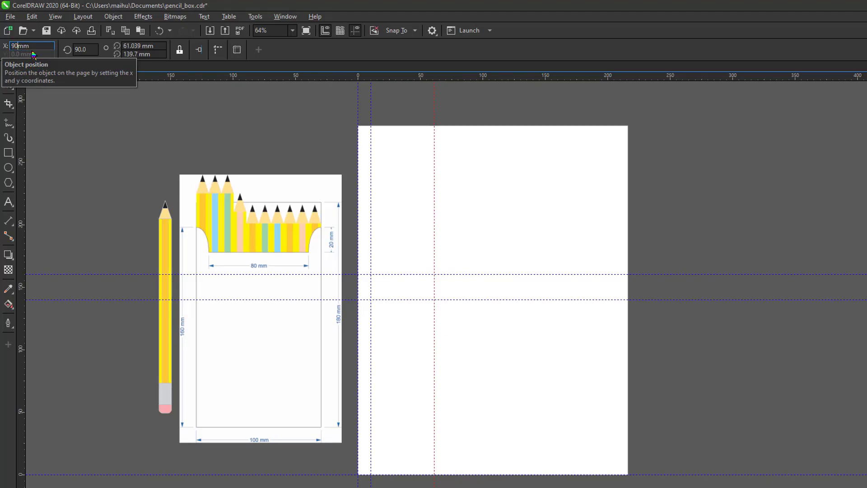
pyautogui.press('Return')
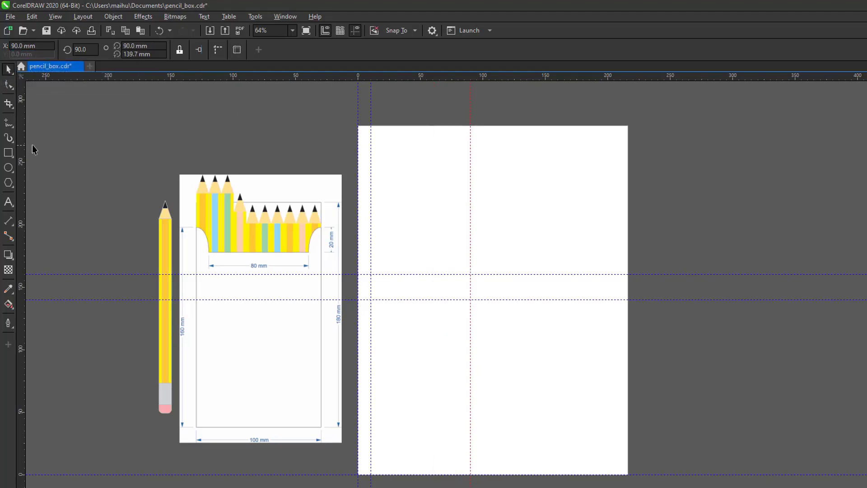
pyautogui.moveTo(21, 139); pyautogui.dragTo(484, 193)
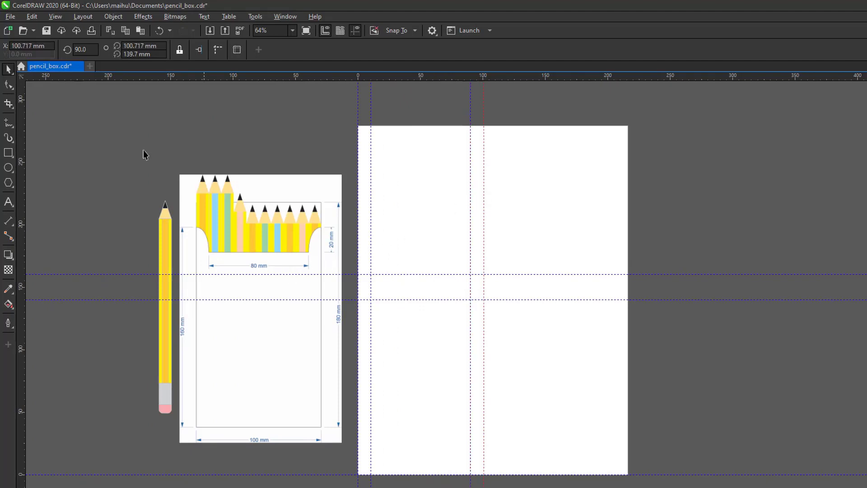
pyautogui.doubleClick(25, 46)
pyautogui.write('100')
pyautogui.click(88, 50)
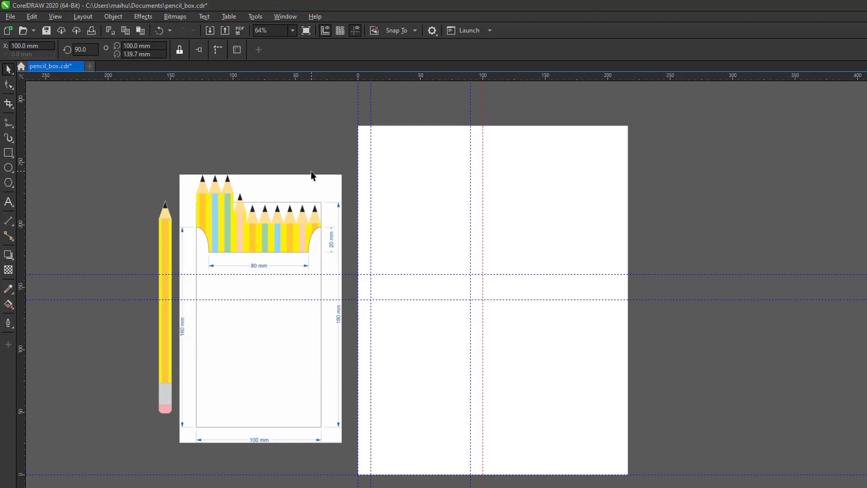
pyautogui.click(255, 125)
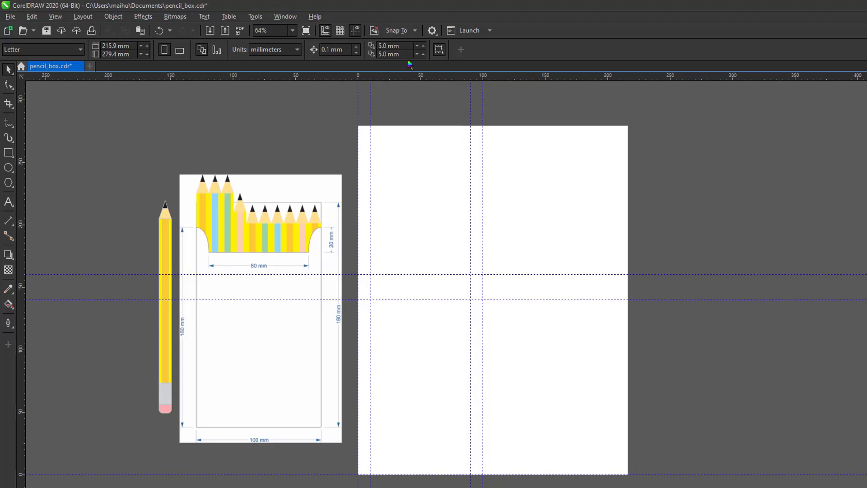
# Switch snapping off Objects and onto Guidelines, then zoom into the guideline frame.
pyautogui.click(415, 31)
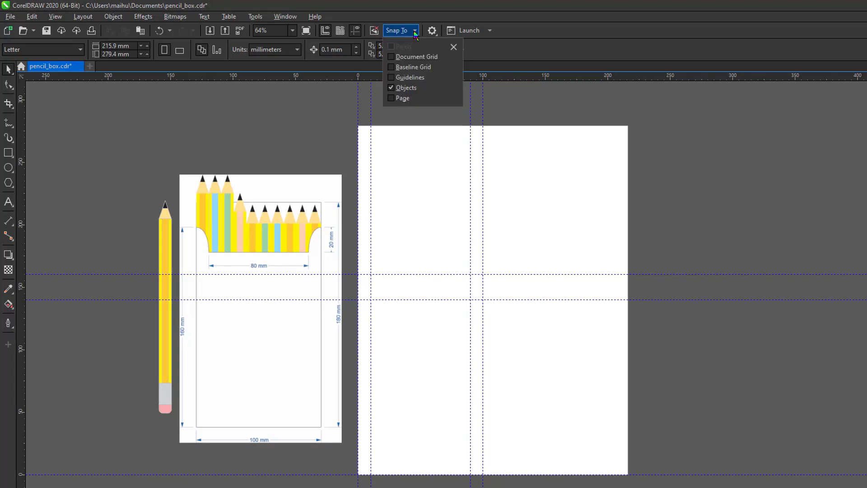
pyautogui.click(392, 88)
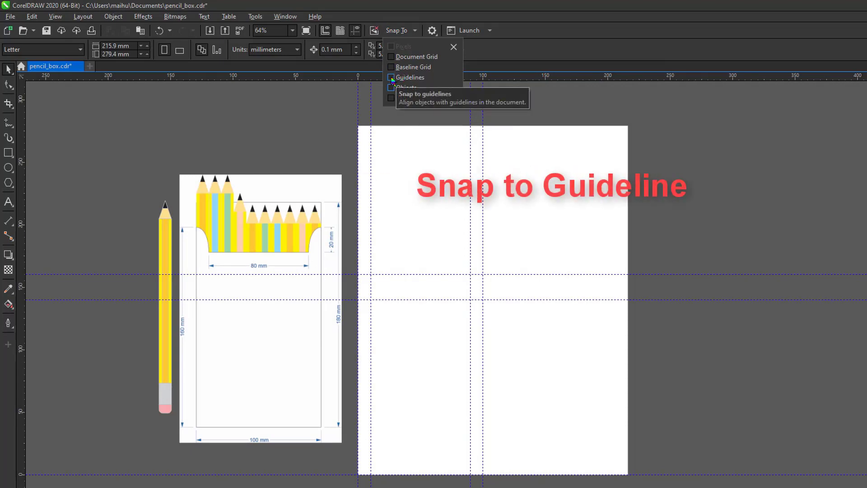
pyautogui.click(391, 78)
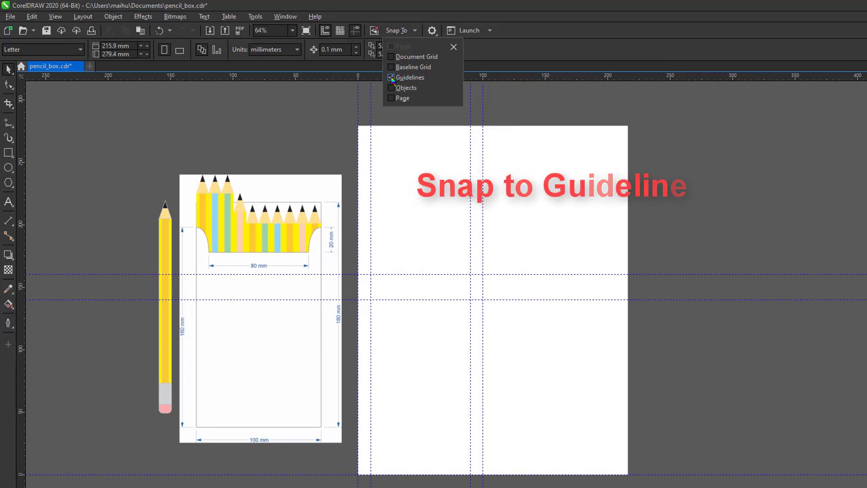
pyautogui.click(356, 100)
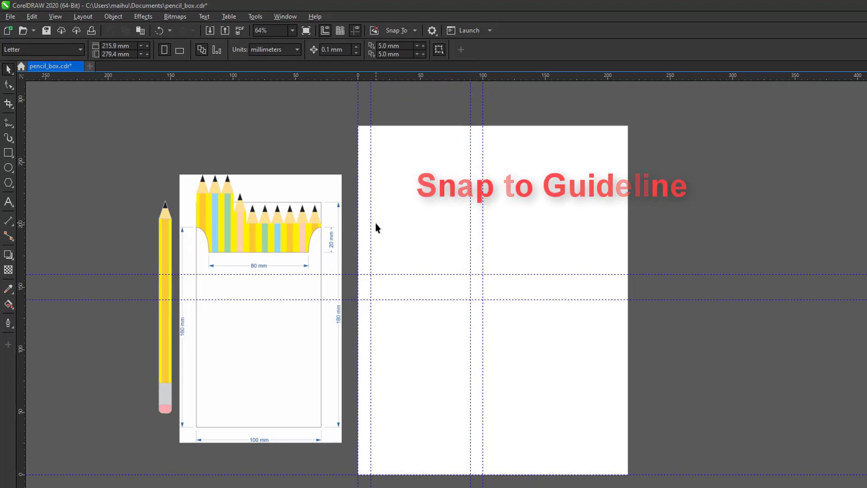
pyautogui.moveTo(343, 245); pyautogui.dragTo(503, 482)
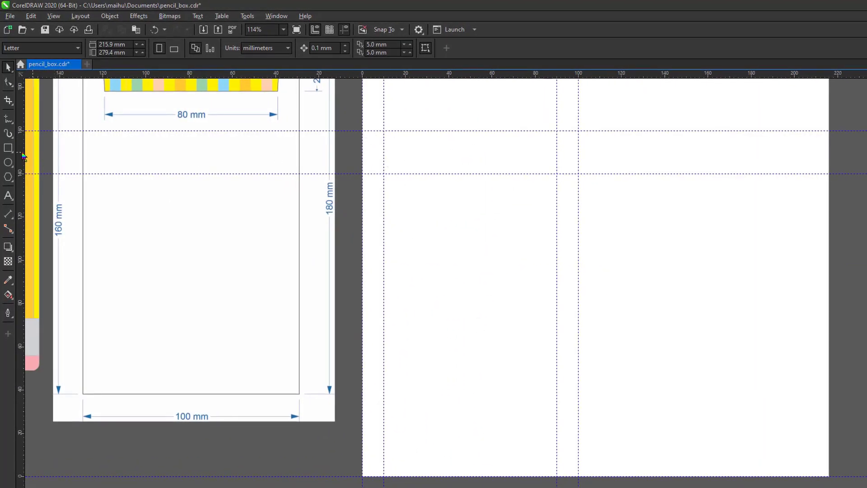
# Draw a 100 × 160 mm rectangle filling the guideline frame.
pyautogui.click(7, 148)
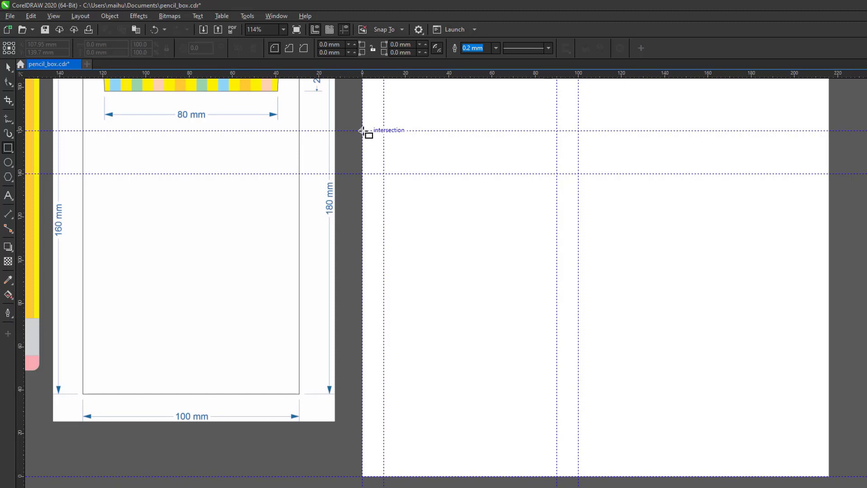
pyautogui.moveTo(363, 131); pyautogui.dragTo(579, 476)
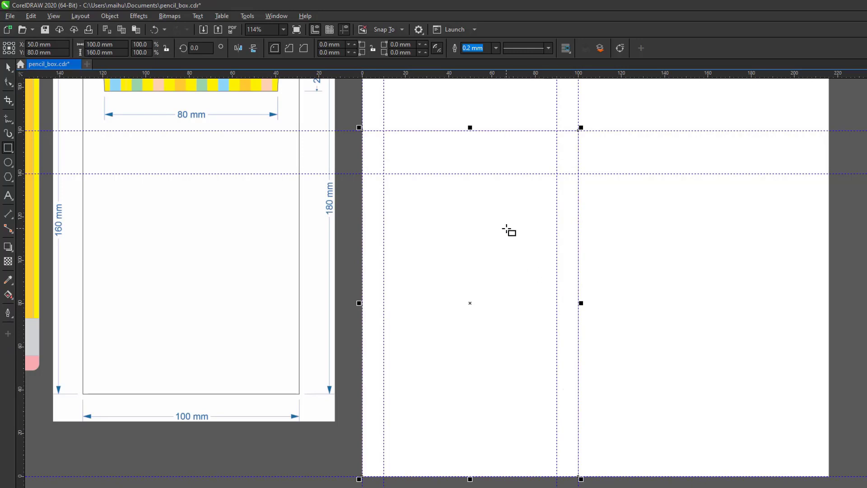
pyautogui.press('space')
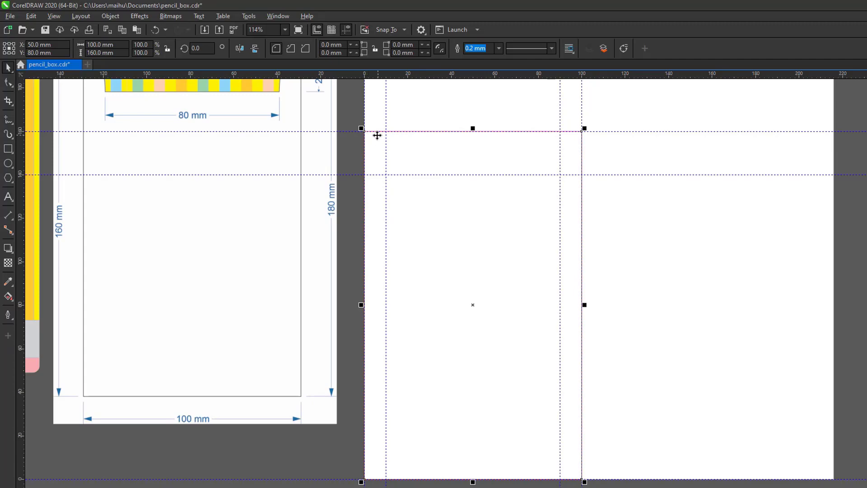
# Undo an accidental corner rounding so the rectangle keeps square corners.
pyautogui.click(11, 88)
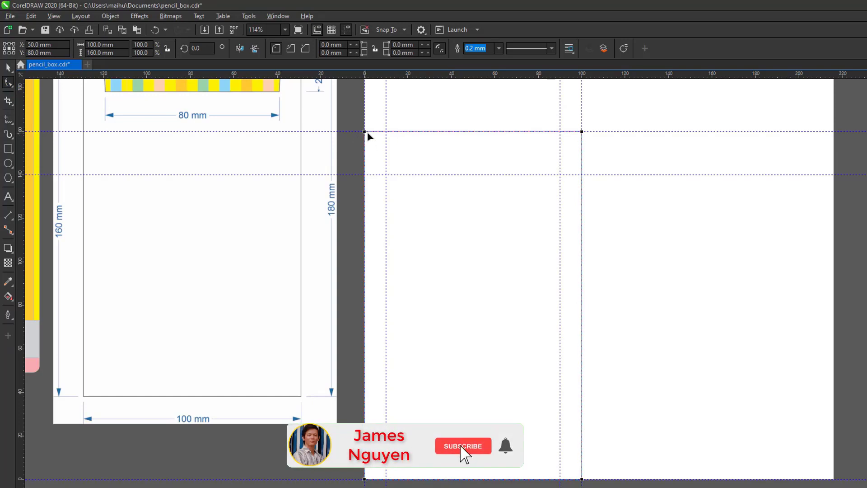
pyautogui.moveTo(367, 131); pyautogui.dragTo(376, 132)
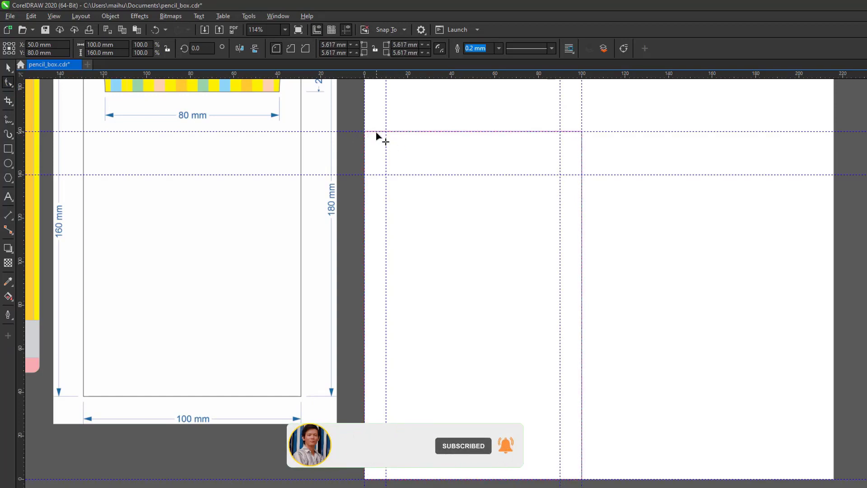
pyautogui.hotkey('ctrl', 'z')
pyautogui.press('space')
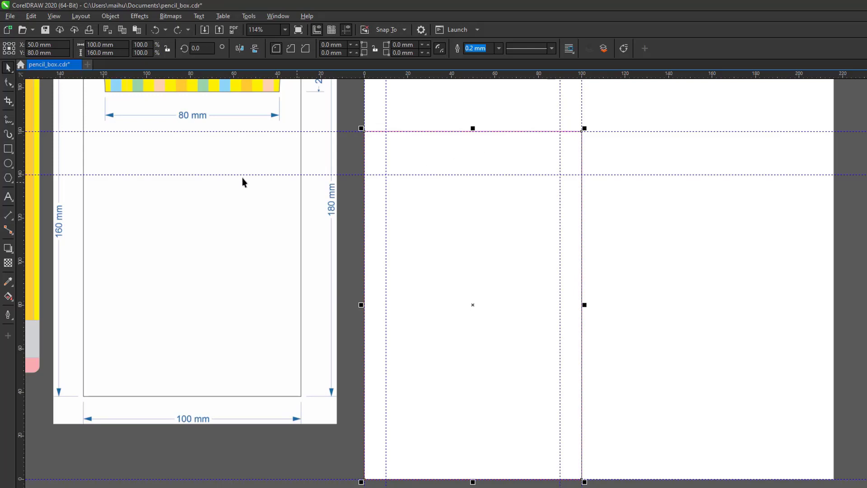
pyautogui.click(109, 17)
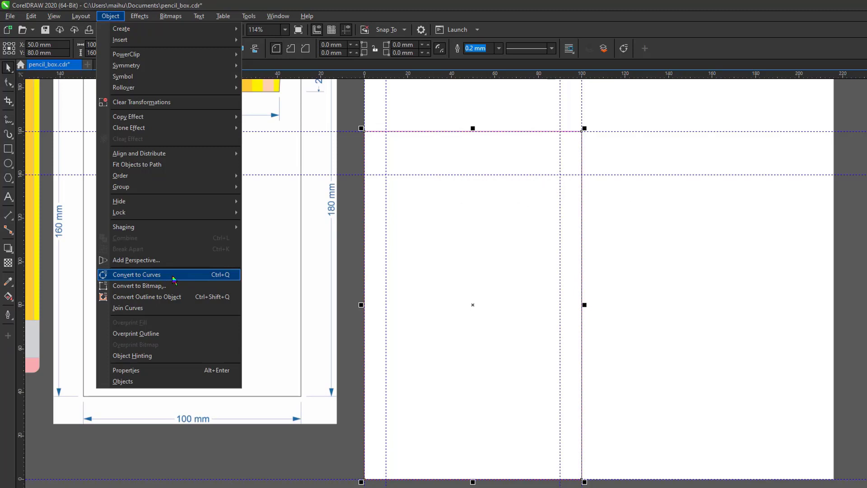
# Convert the rectangle to curves and zoom in on its top-left corner.
pyautogui.click(197, 276)
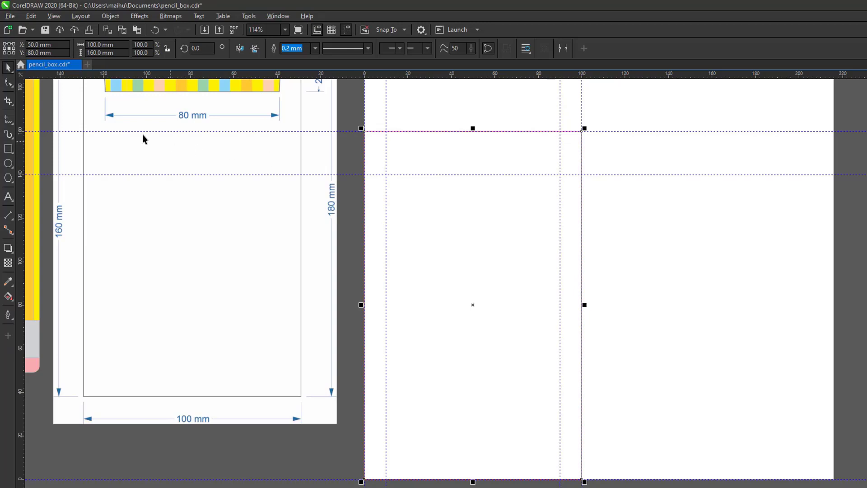
pyautogui.click(12, 85)
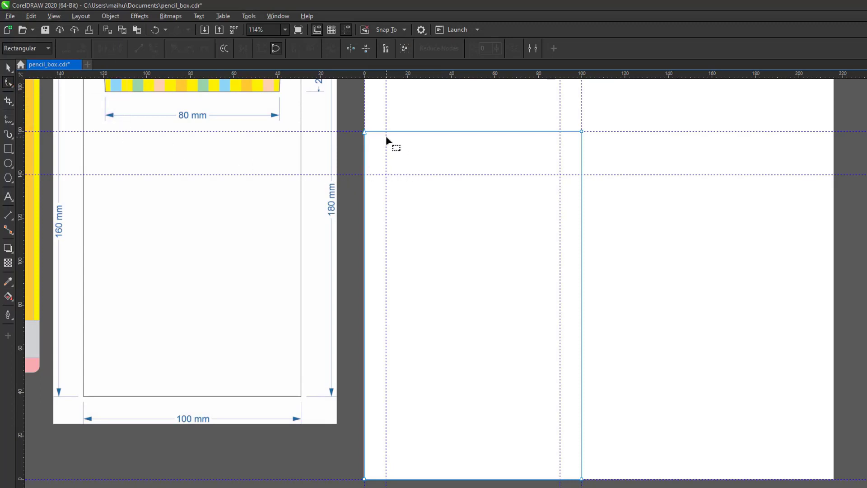
pyautogui.press('F2')
pyautogui.moveTo(335, 112); pyautogui.dragTo(610, 213)
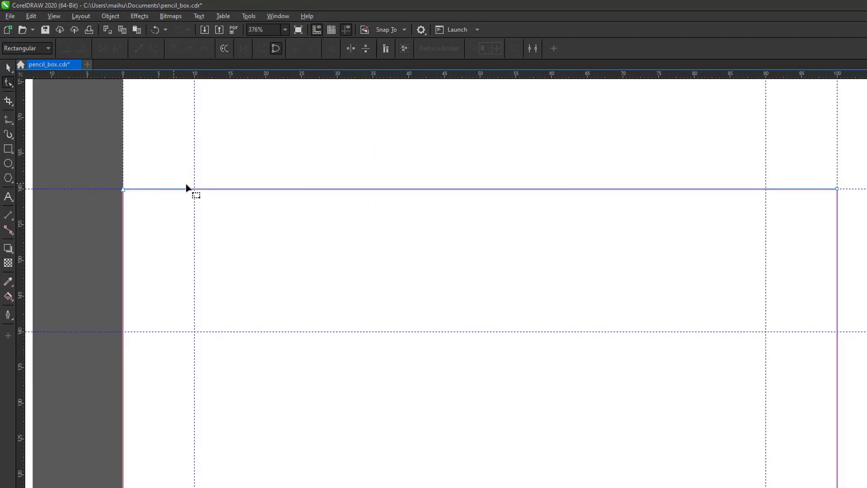
# Pull top-edge nodes down to the 140 mm guideline at X 10 and X 90 mm.
pyautogui.click(201, 188)
pyautogui.doubleClick(201, 189)
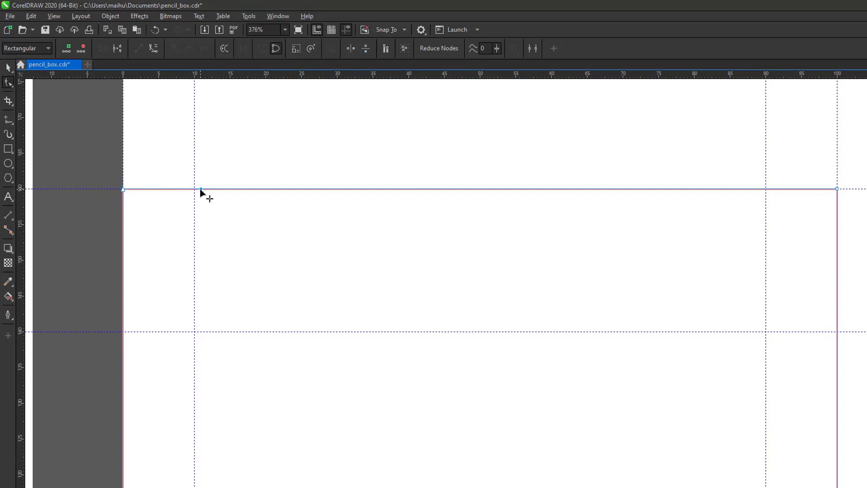
pyautogui.moveTo(201, 190); pyautogui.dragTo(194, 331)
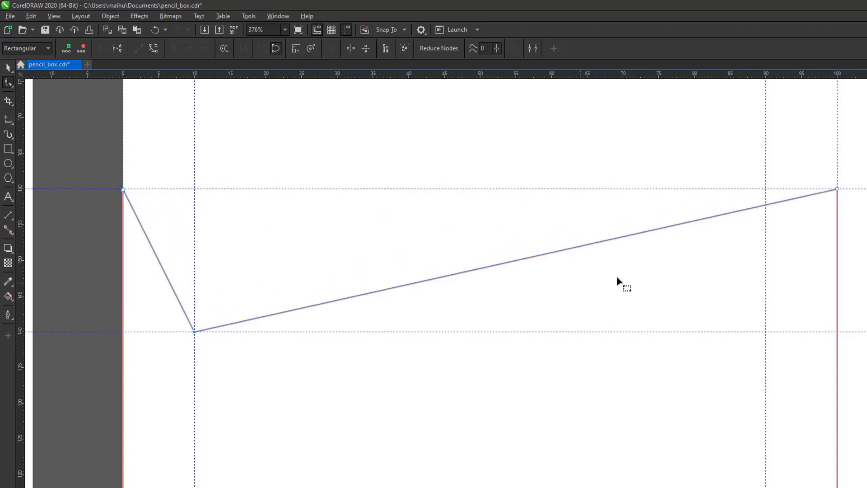
pyautogui.click(717, 219)
pyautogui.click(718, 216)
pyautogui.moveTo(718, 216); pyautogui.dragTo(765, 332)
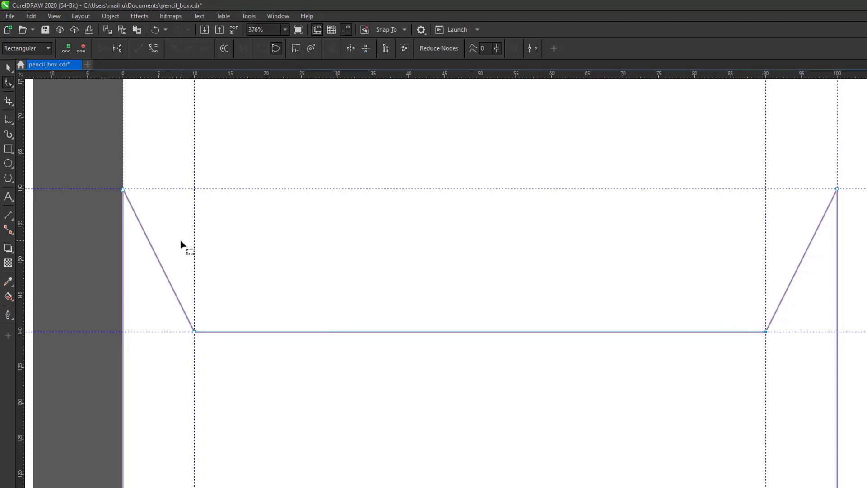
pyautogui.press('F4')
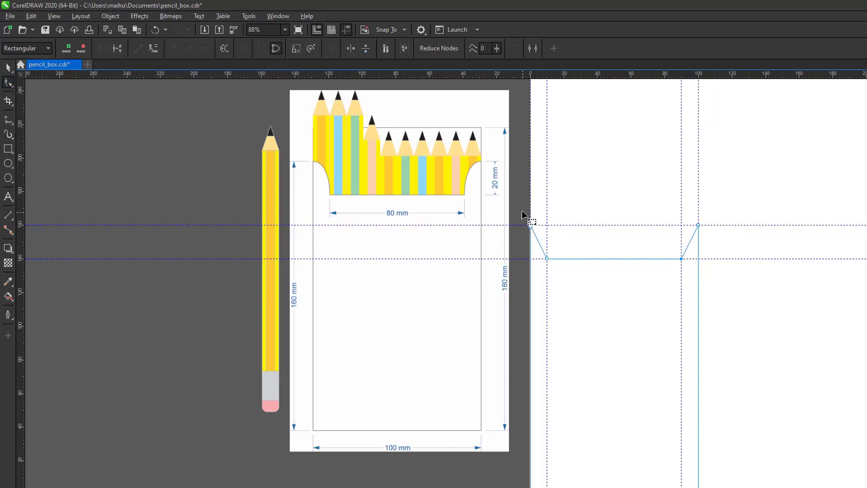
# Convert the notch's left slanted side to a curve and bow it onto the vertical guide.
pyautogui.moveTo(520, 208); pyautogui.dragTo(714, 276)
pyautogui.press('F2')
pyautogui.moveTo(492, 198); pyautogui.dragTo(764, 315)
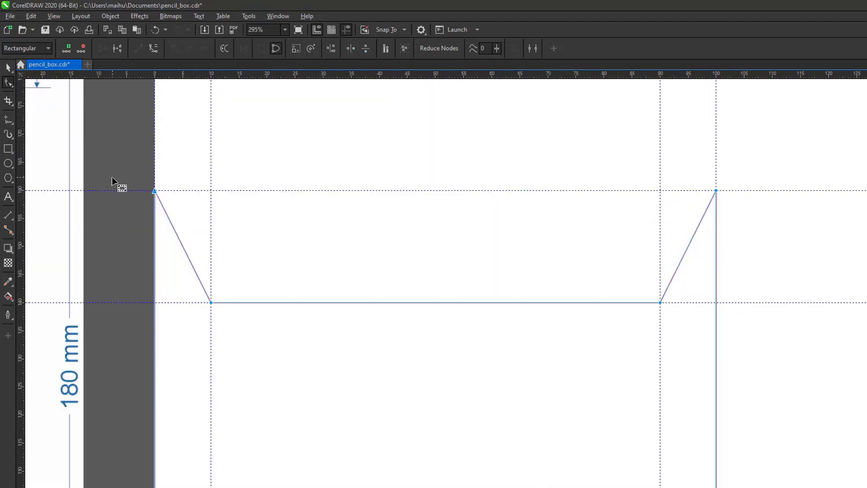
pyautogui.moveTo(123, 165); pyautogui.dragTo(777, 367)
pyautogui.click(156, 53)
pyautogui.moveTo(178, 240); pyautogui.dragTo(199, 232)
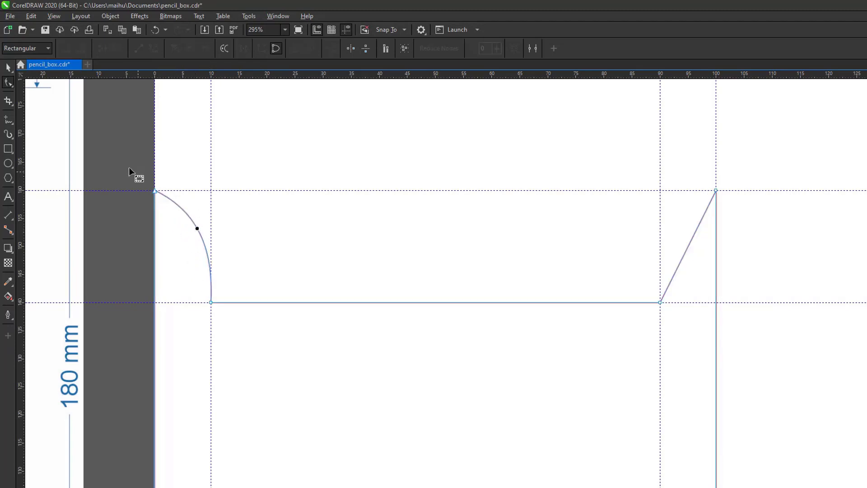
pyautogui.moveTo(128, 168); pyautogui.dragTo(211, 190)
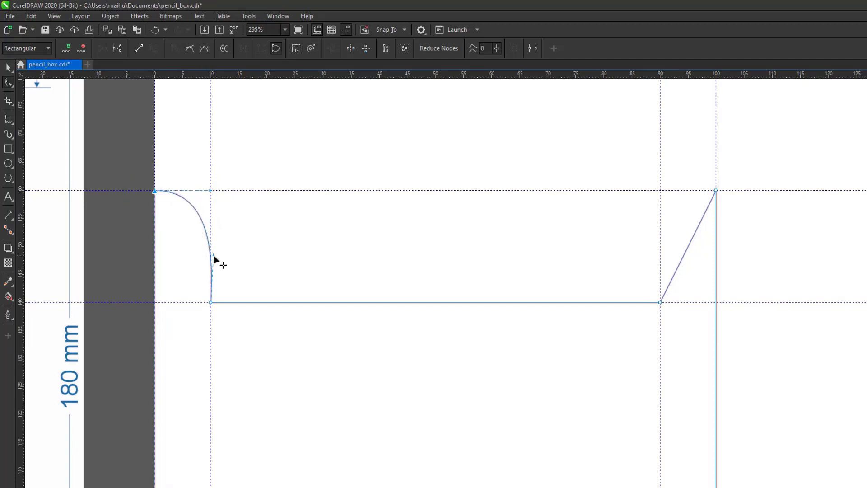
pyautogui.moveTo(214, 255); pyautogui.dragTo(210, 257)
# Curve the right slanted side outward, set its handles on the guideline intersections, and zoom out.
pyautogui.moveTo(691, 243); pyautogui.dragTo(661, 191)
pyautogui.click(714, 188)
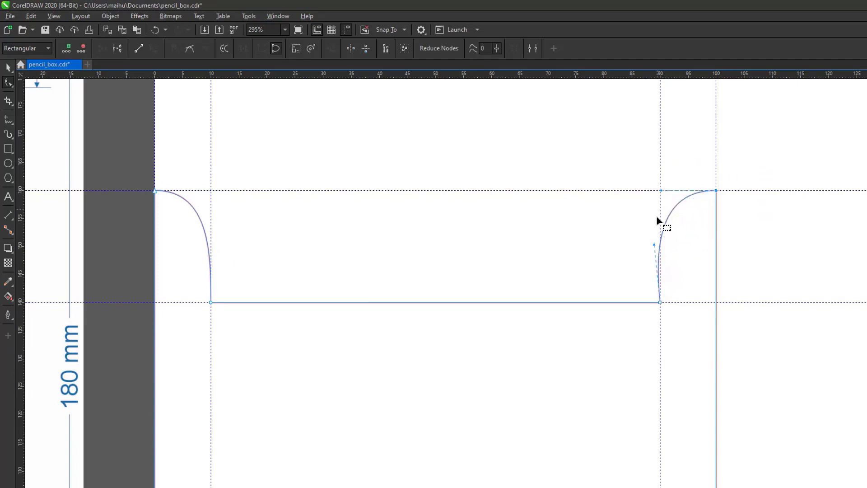
pyautogui.moveTo(654, 245); pyautogui.dragTo(662, 260)
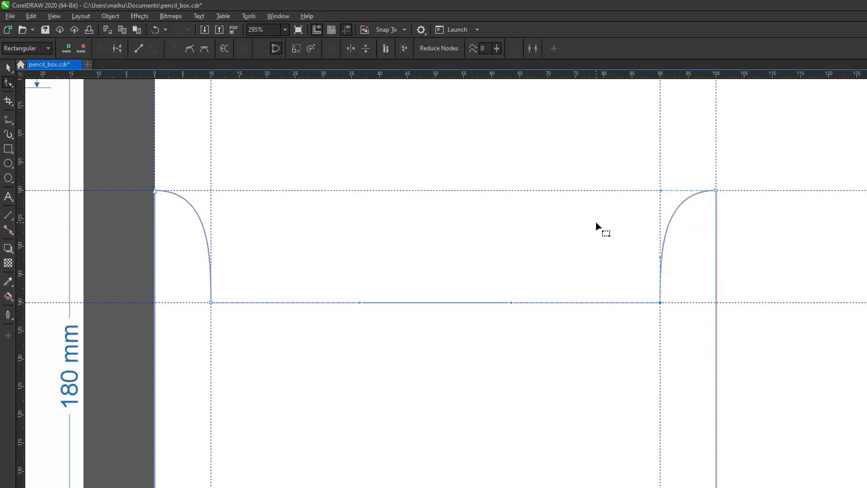
pyautogui.press('space')
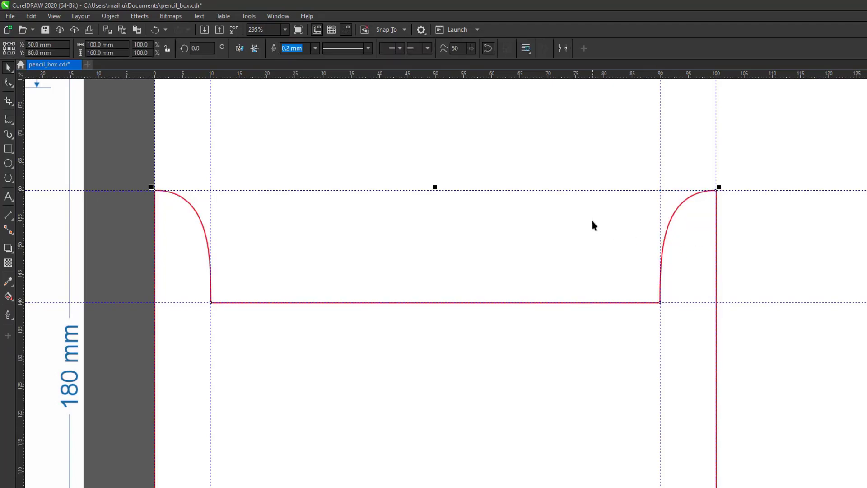
pyautogui.press('F4')
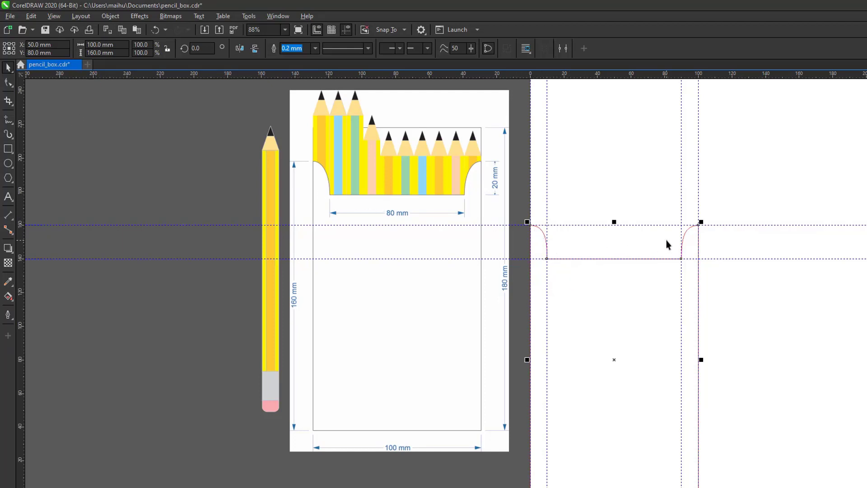
# Move the pencil illustration and snap it upright along the dieline's left edge.
pyautogui.click(269, 189)
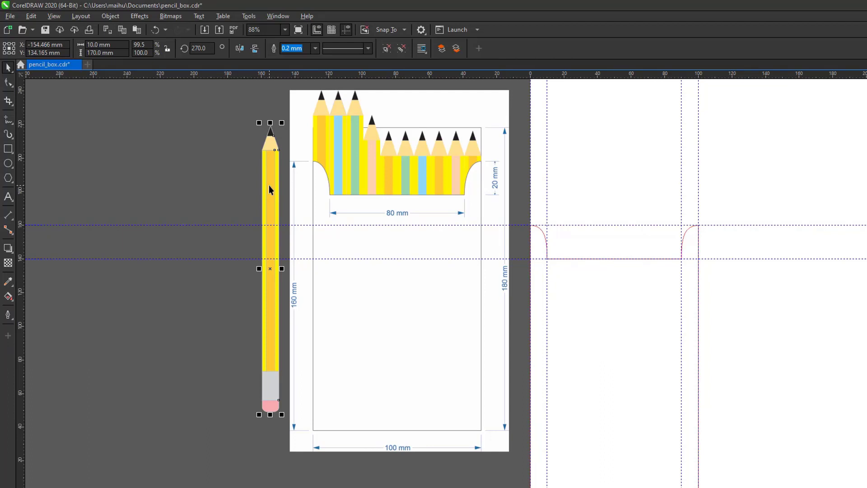
pyautogui.moveTo(270, 188)
pyautogui.mouseDown()
pyautogui.moveTo(358, 217)
pyautogui.moveTo(509, 235)
pyautogui.mouseUp()
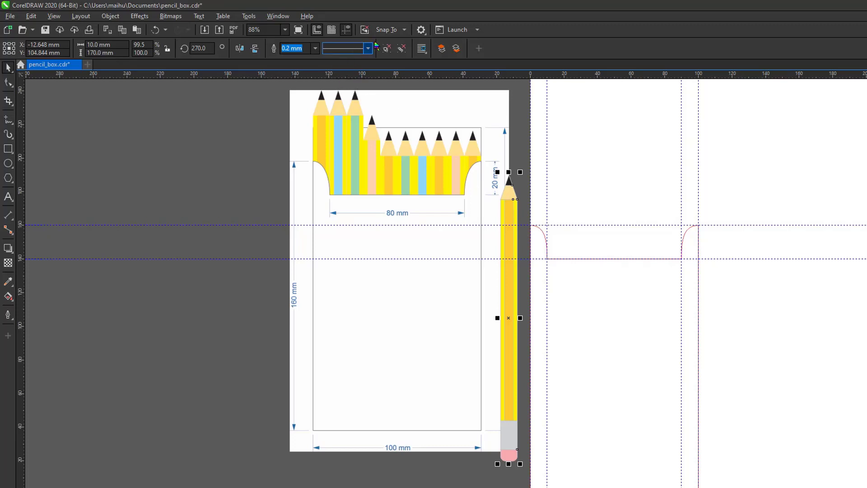
pyautogui.click(403, 31)
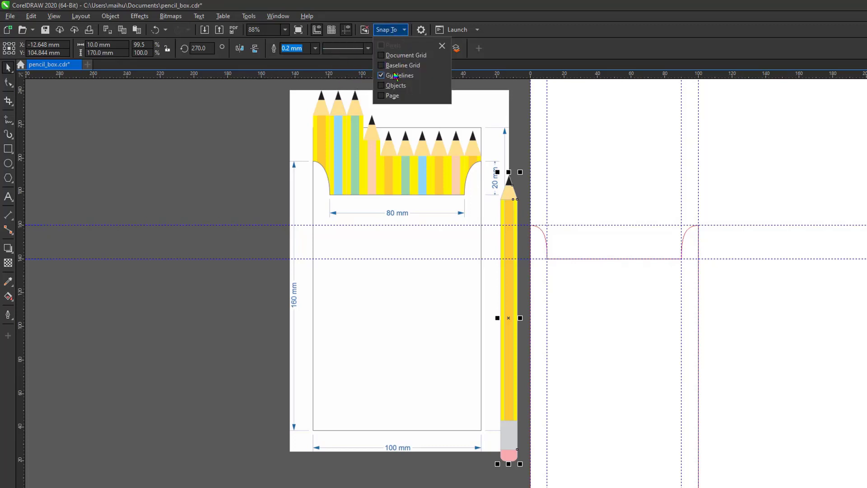
pyautogui.click(242, 135)
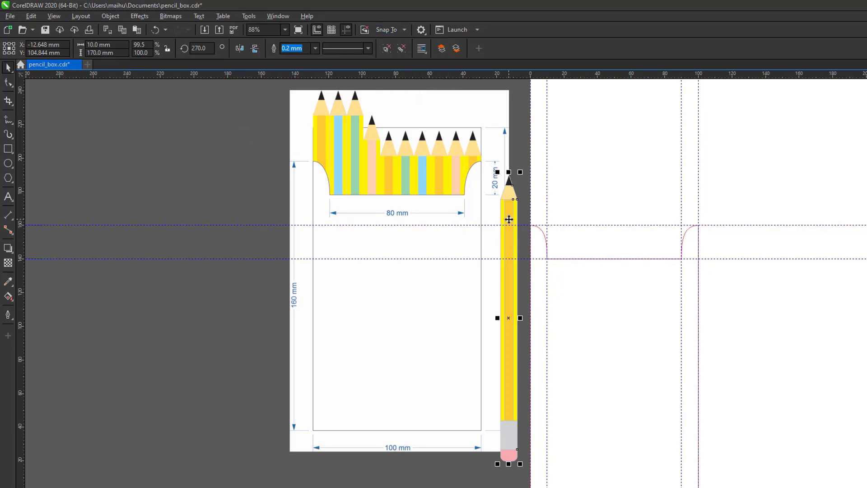
pyautogui.moveTo(509, 220)
pyautogui.mouseDown()
pyautogui.moveTo(535, 227)
pyautogui.moveTo(539, 251)
pyautogui.mouseUp()
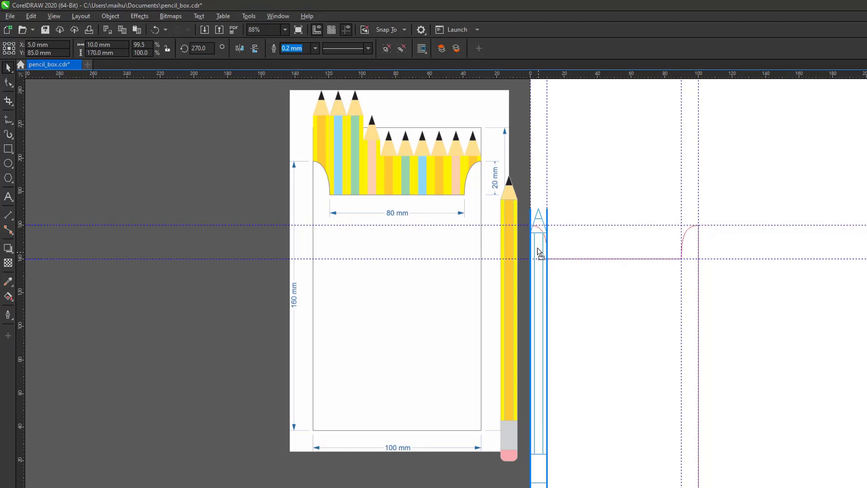
pyautogui.moveTo(539, 249); pyautogui.dragTo(539, 249)
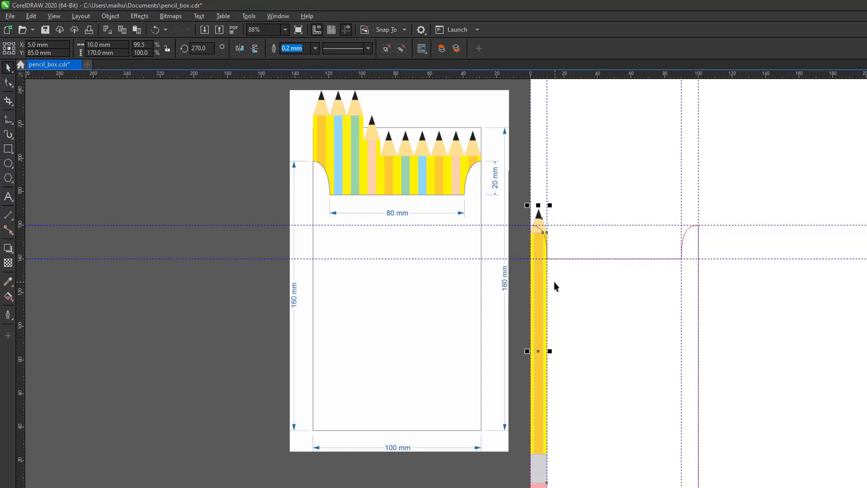
# Fill the box outline with white so it covers the pencil, then deselect.
pyautogui.click(614, 265)
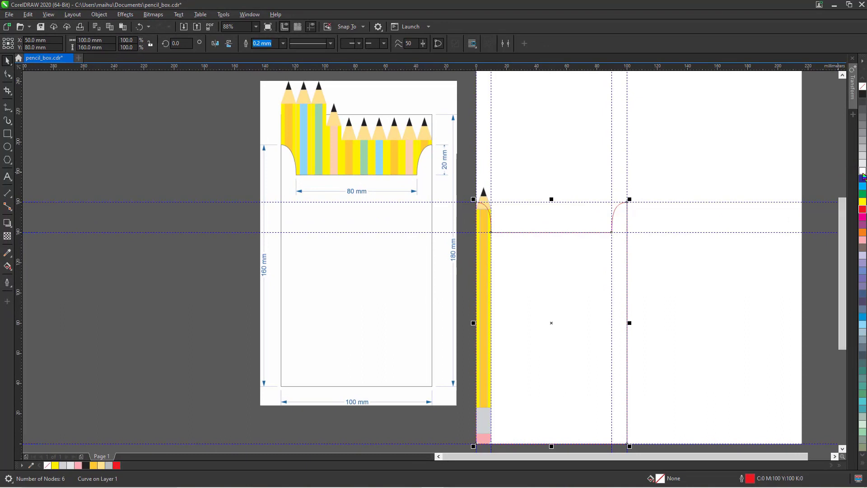
pyautogui.click(863, 171)
pyautogui.click(203, 159)
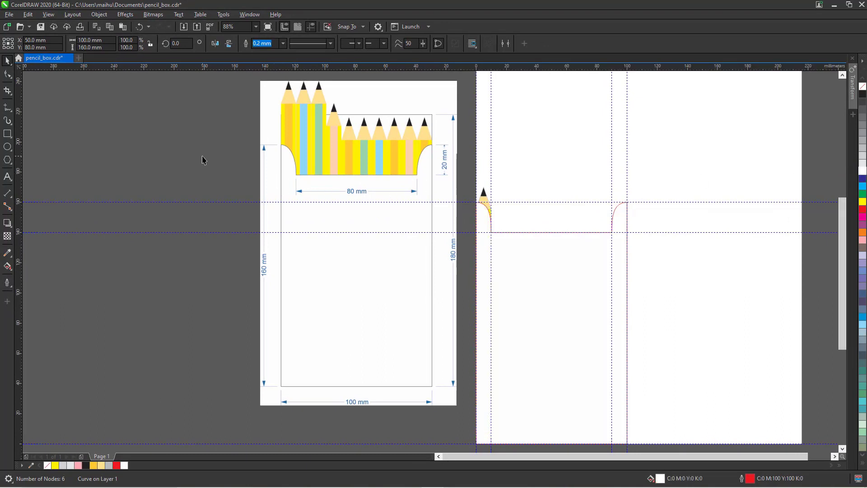
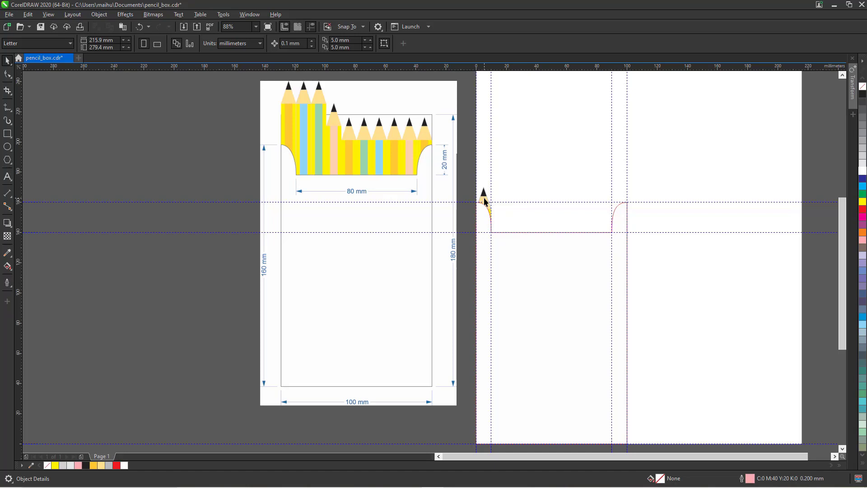
# With nothing selected, set Duplicate Distance to X 10 mm and Y 0 mm, then select the pencil.
pyautogui.click(485, 202)
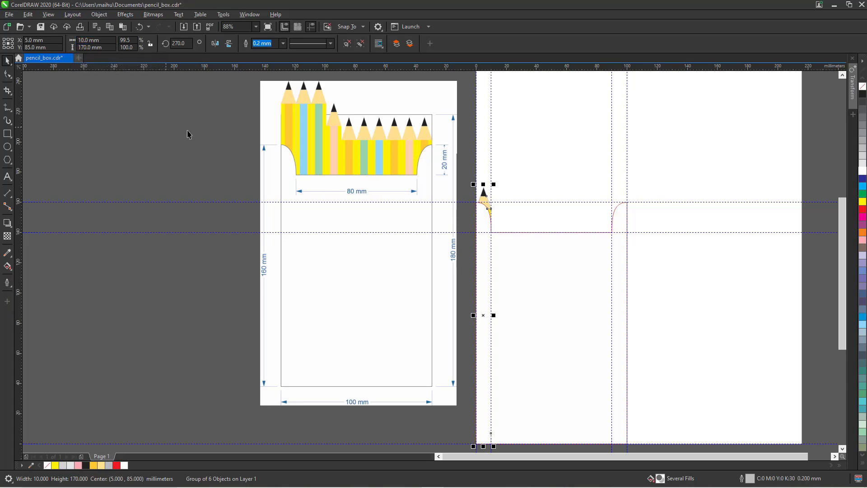
pyautogui.click(203, 134)
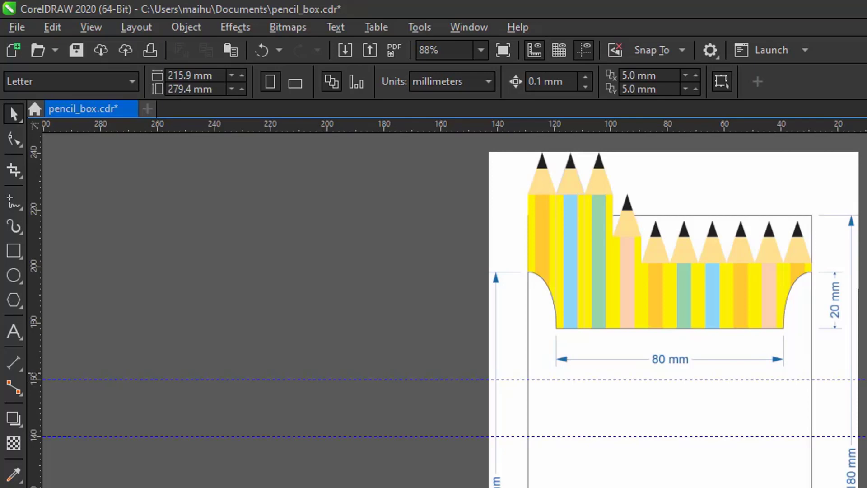
pyautogui.click(866, 373)
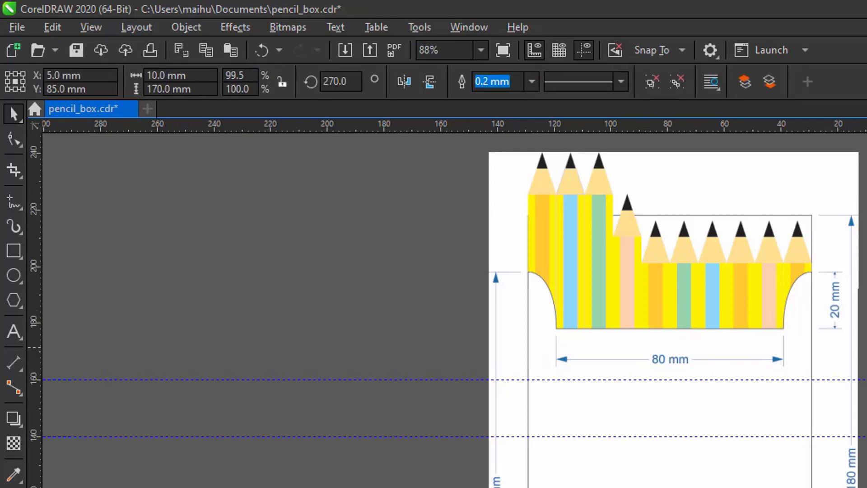
pyautogui.click(402, 259)
pyautogui.doubleClick(628, 75)
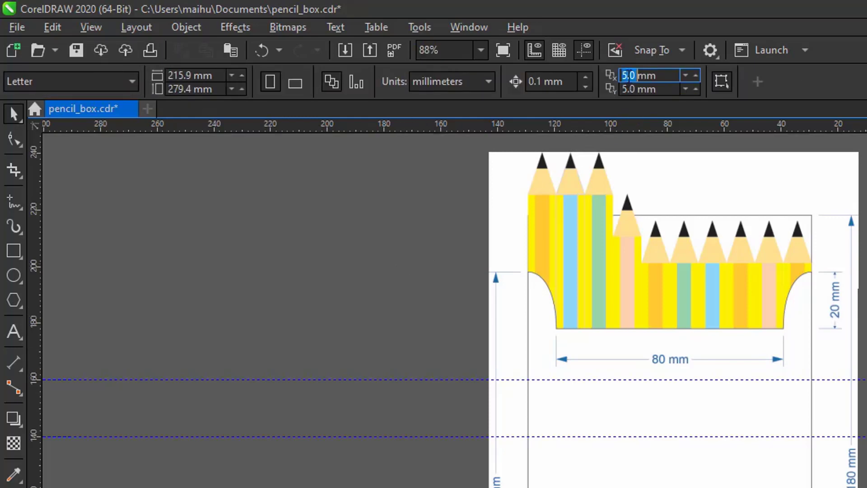
pyautogui.write('10')
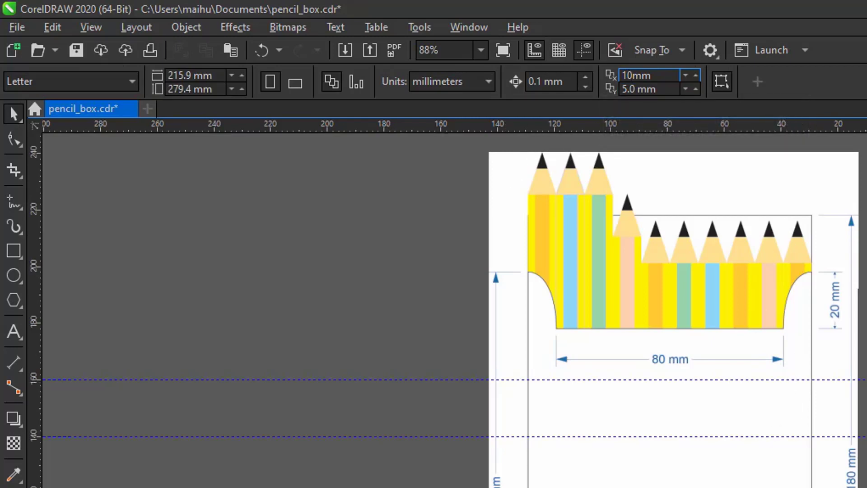
pyautogui.doubleClick(623, 89)
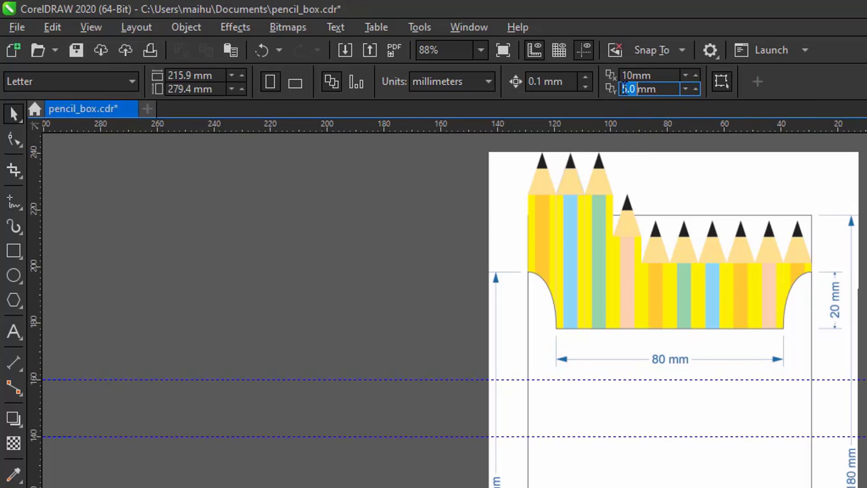
pyautogui.write('0')
pyautogui.press('Return')
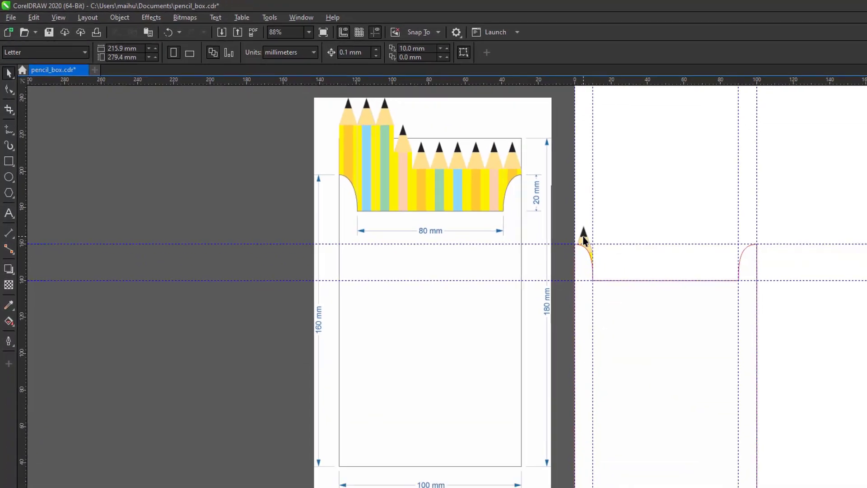
pyautogui.click(529, 218)
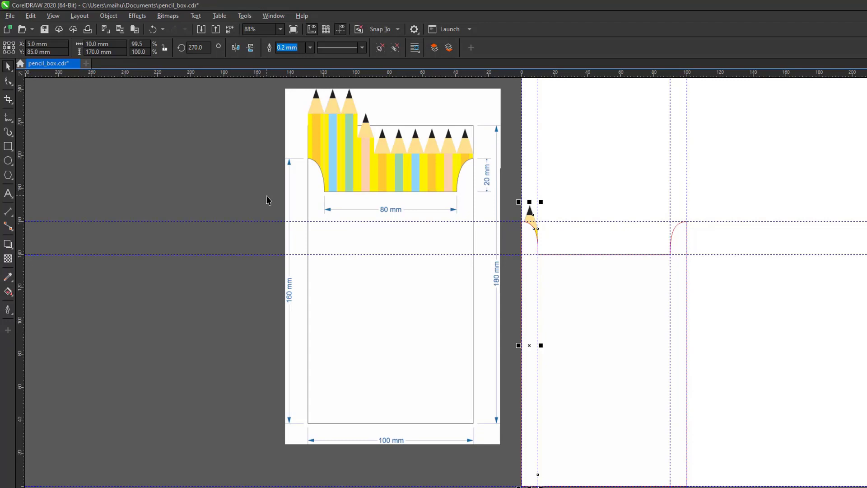
# Duplicate the pencil with Ctrl+D into a row at 10 mm steps and zoom in to check the spacing.
pyautogui.hotkey('ctrl', 'd')
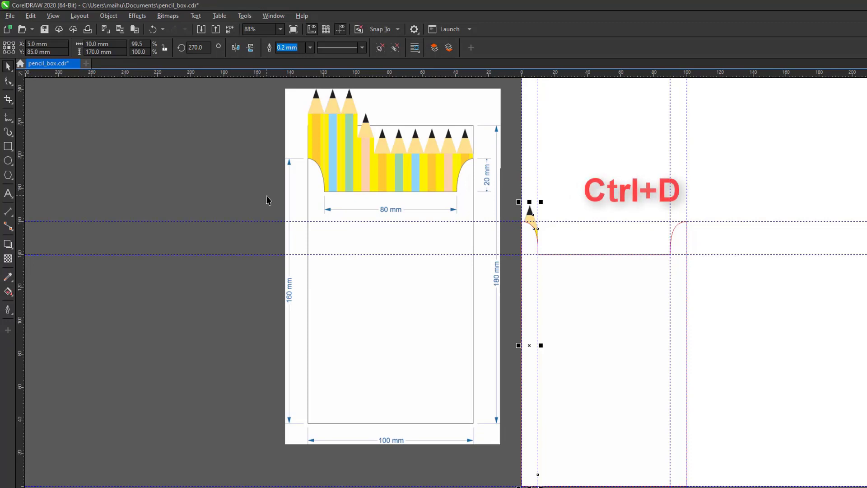
pyautogui.hotkey('ctrl', 'd')
pyautogui.hotkey('ctrl', 'd')
pyautogui.hotkey('ctrl', 'd')
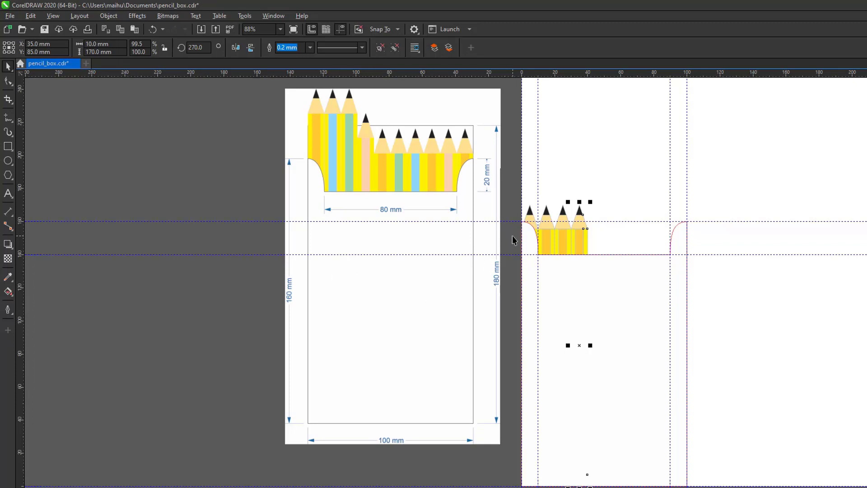
pyautogui.press('z')
pyautogui.moveTo(498, 177)
pyautogui.mouseDown()
pyautogui.moveTo(588, 267)
pyautogui.moveTo(706, 296)
pyautogui.mouseUp()
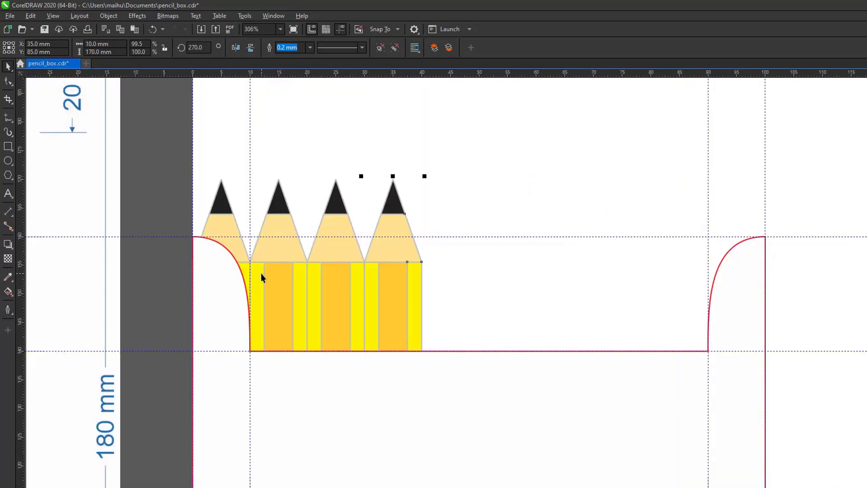
pyautogui.press('F3')
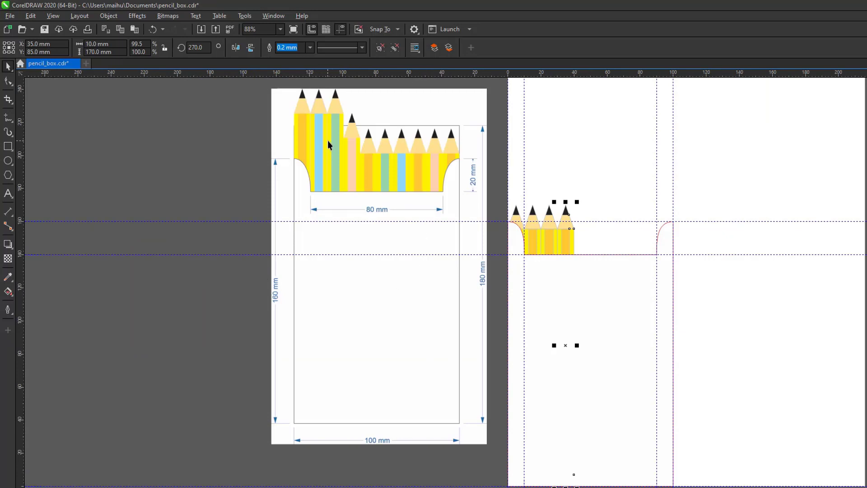
pyautogui.click(491, 190)
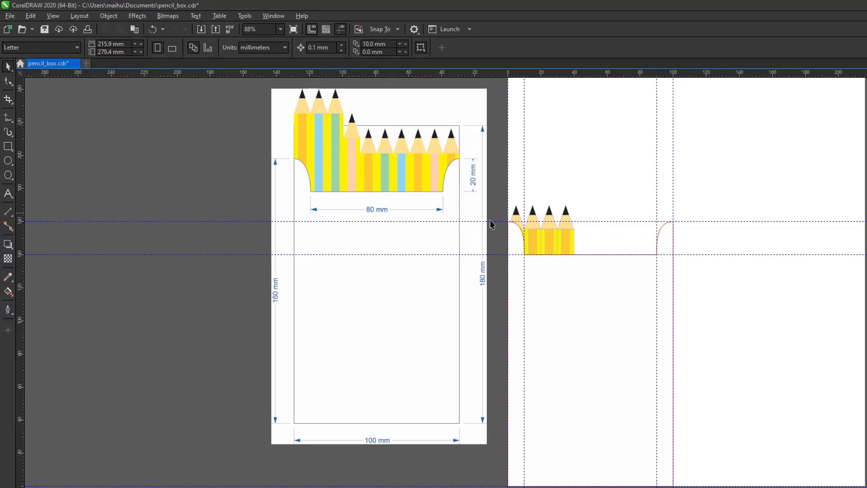
pyautogui.click(533, 220)
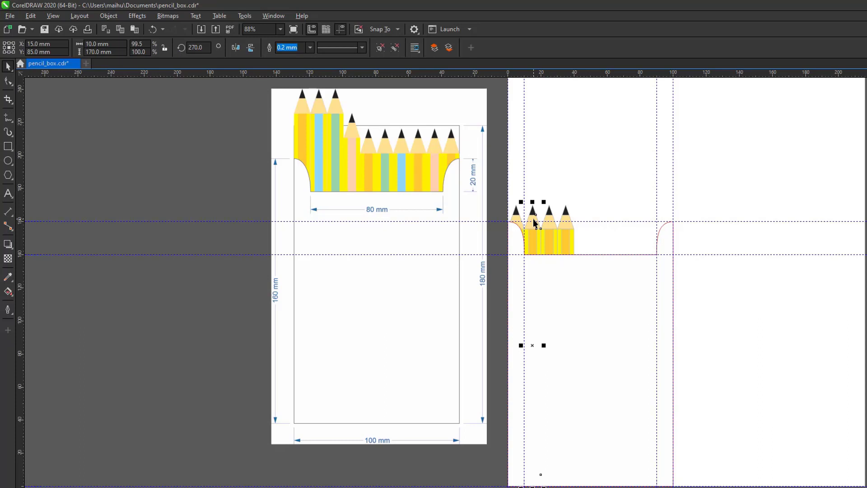
# Select a single stripe inside the second pencil, undoing an accidental move of that pencil.
pyautogui.moveTo(534, 221)
pyautogui.mouseDown()
pyautogui.moveTo(539, 179)
pyautogui.moveTo(581, 116)
pyautogui.mouseUp()
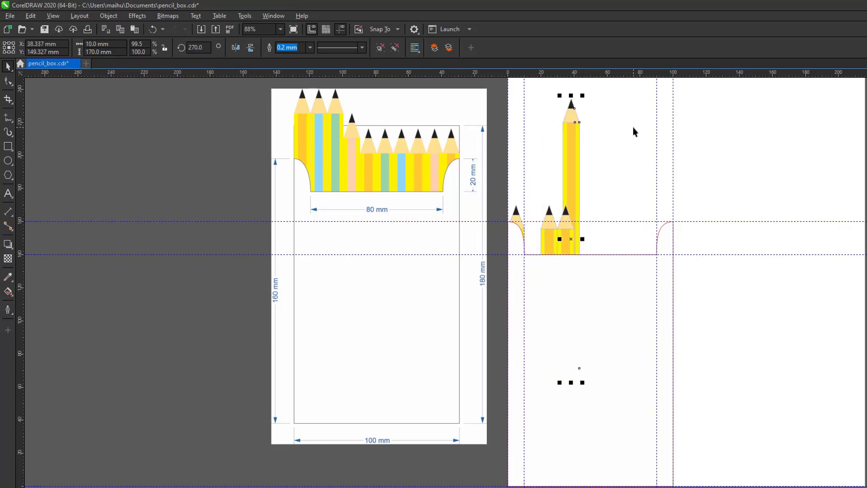
pyautogui.hotkey('ctrl', 'z')
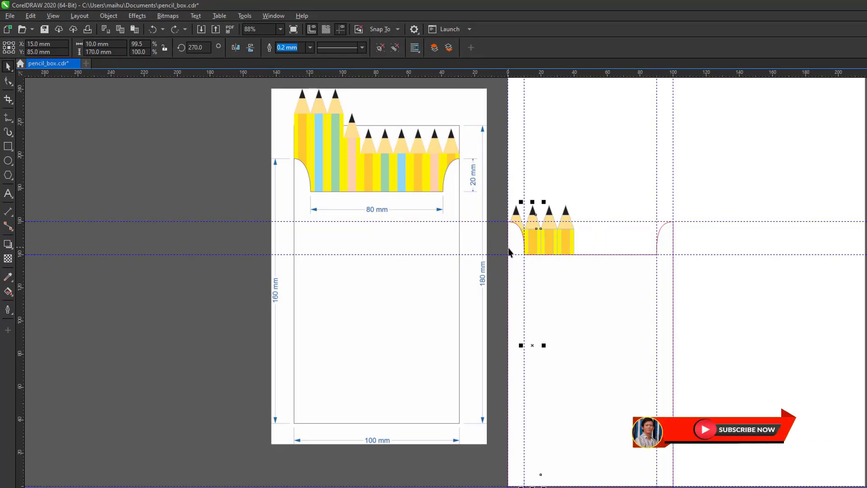
pyautogui.keyDown('ctrl'); pyautogui.click(533, 238); pyautogui.keyUp('ctrl')
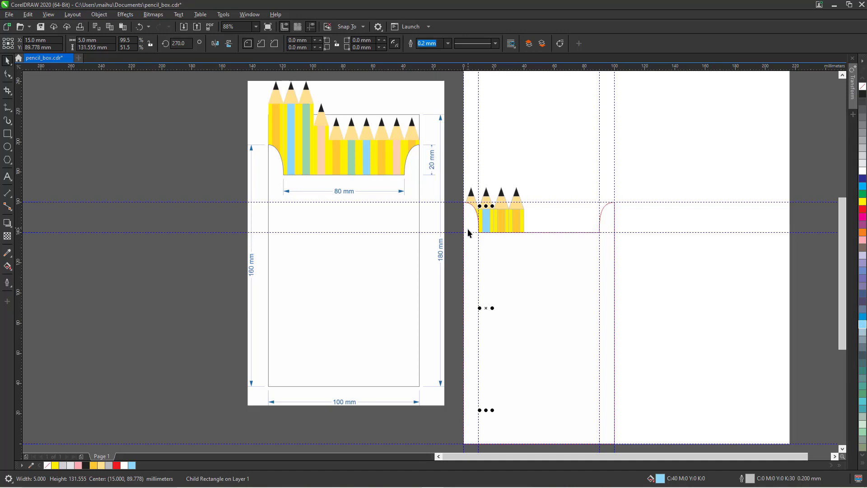
# Move a pencil out to the empty area at right and try a pink fill, then undo it.
pyautogui.keyDown('ctrl'); pyautogui.click(501, 221); pyautogui.keyUp('ctrl')
pyautogui.click(551, 163)
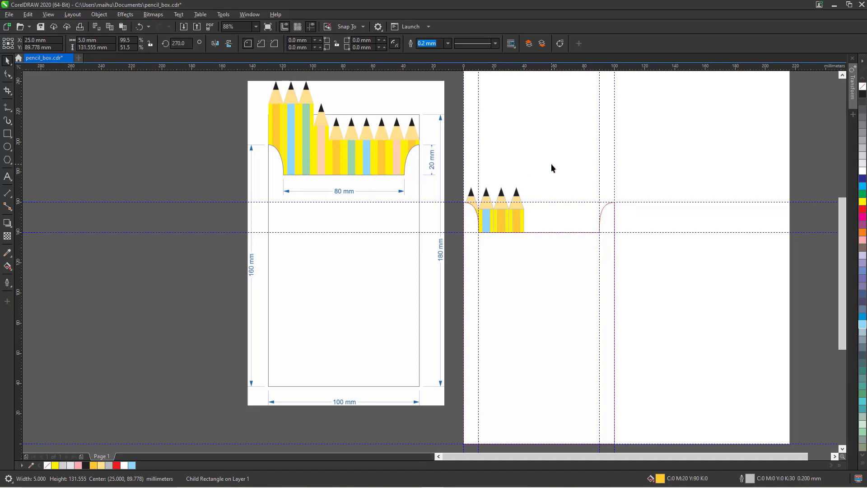
pyautogui.click(502, 221)
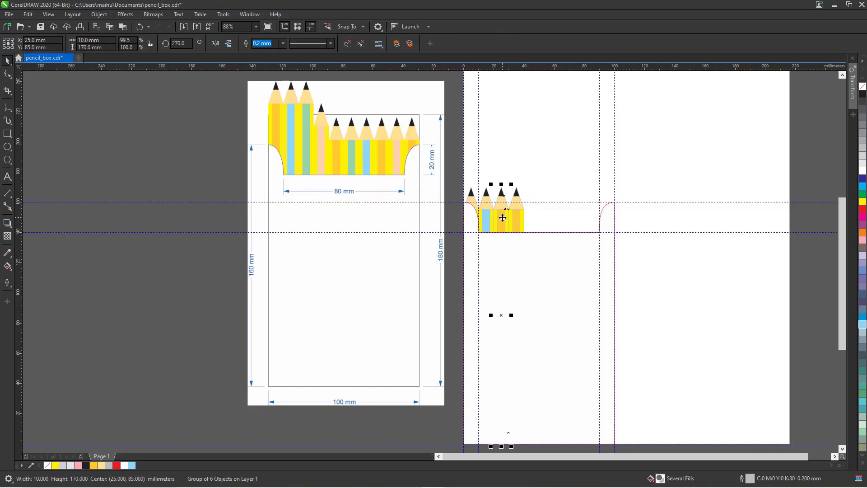
pyautogui.moveTo(502, 217)
pyautogui.mouseDown()
pyautogui.moveTo(557, 183)
pyautogui.moveTo(605, 126)
pyautogui.moveTo(674, 136)
pyautogui.mouseUp()
pyautogui.click(691, 136)
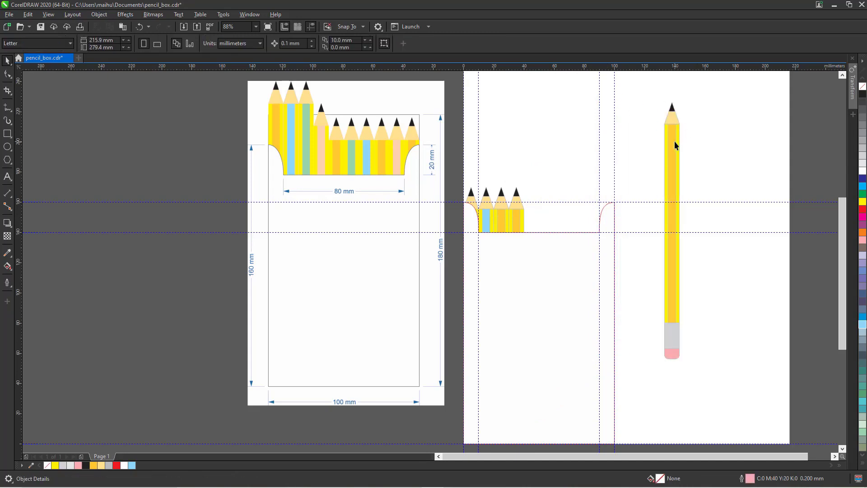
pyautogui.click(674, 140)
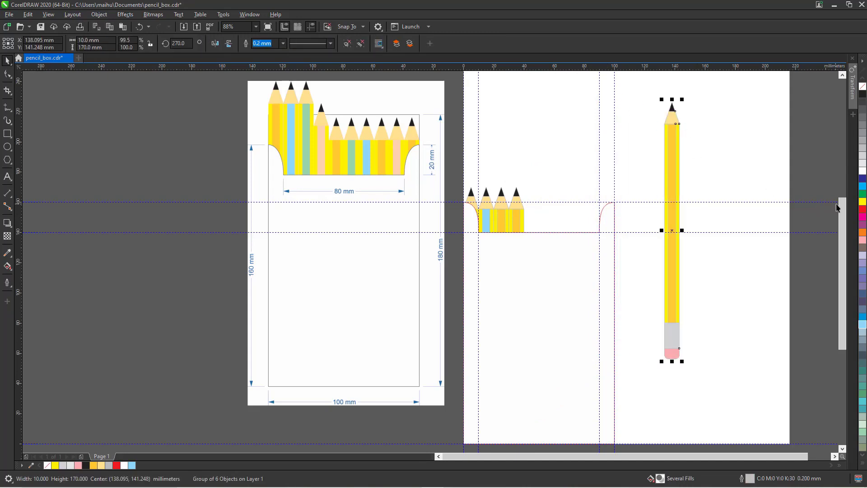
pyautogui.click(862, 240)
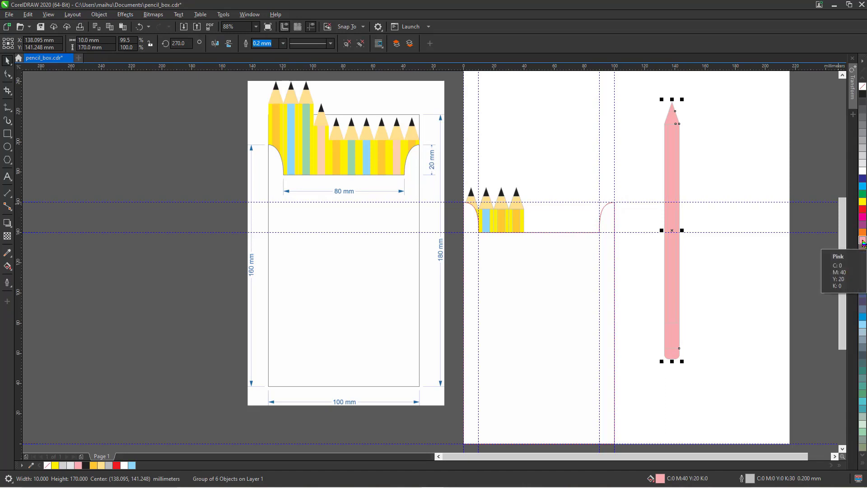
pyautogui.hotkey('ctrl', 'z')
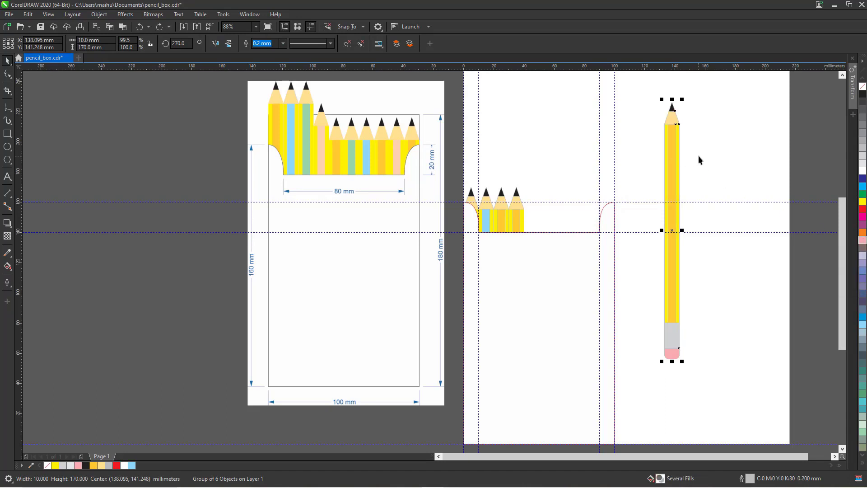
# Colour the tall pencil's stripe pink, then delete the whole tall standalone pencil.
pyautogui.keyDown('ctrl'); pyautogui.click(673, 161); pyautogui.keyUp('ctrl')
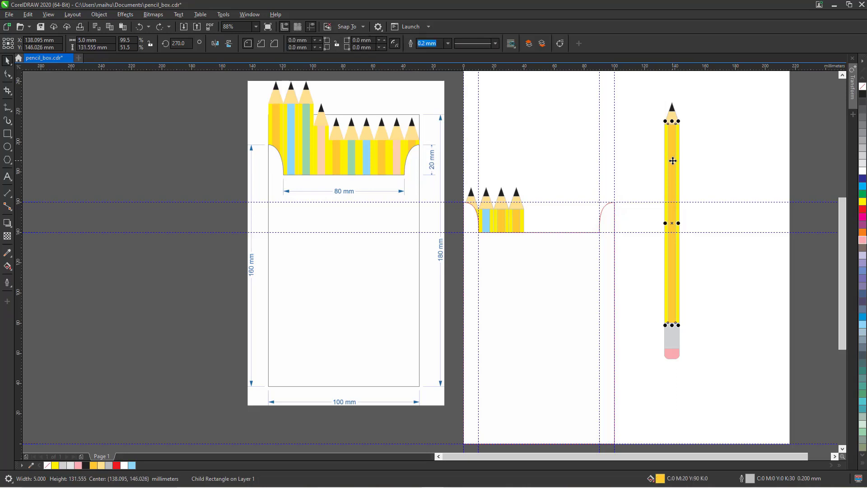
pyautogui.click(862, 239)
pyautogui.click(723, 180)
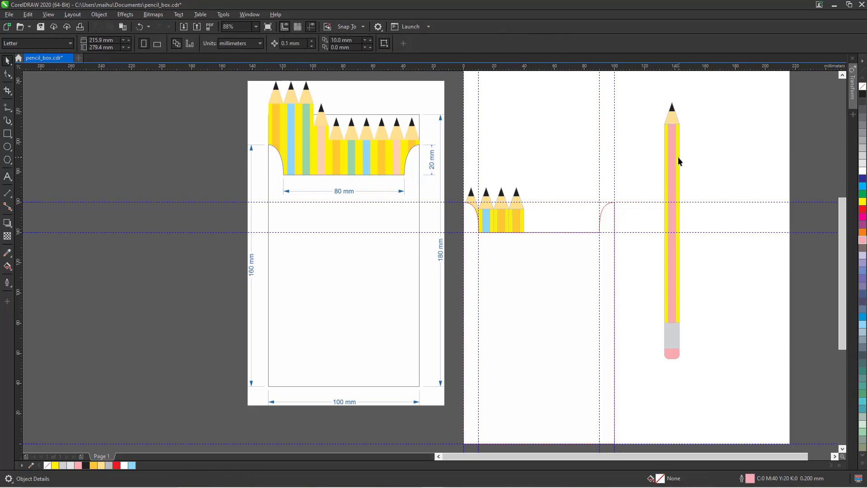
pyautogui.click(674, 156)
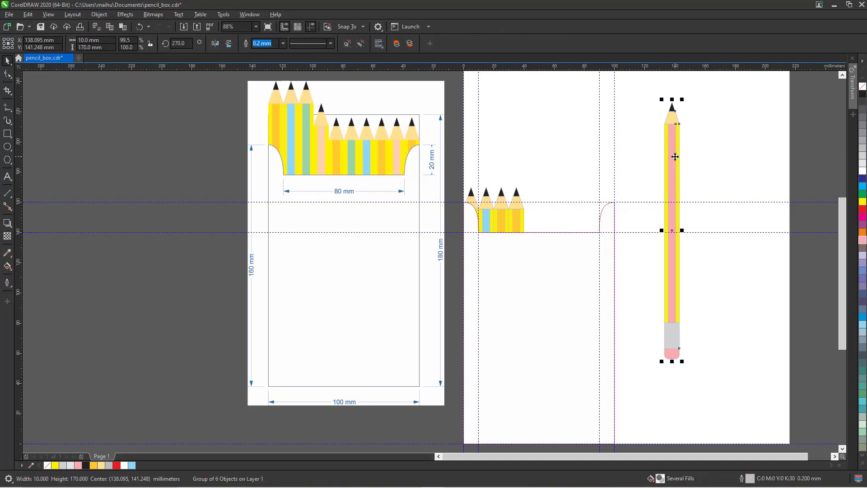
pyautogui.press('Delete')
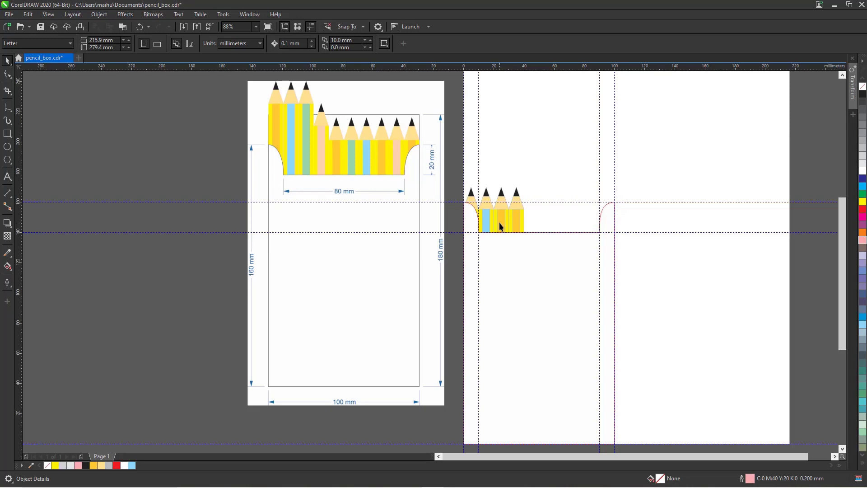
# Fill one stripe in the small pencil row cyan.
pyautogui.keyDown('ctrl'); pyautogui.click(499, 223); pyautogui.keyUp('ctrl')
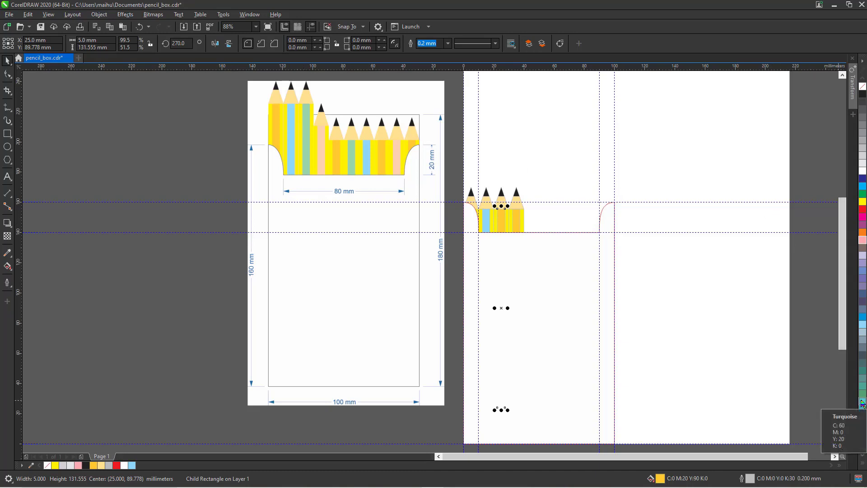
pyautogui.click(863, 403)
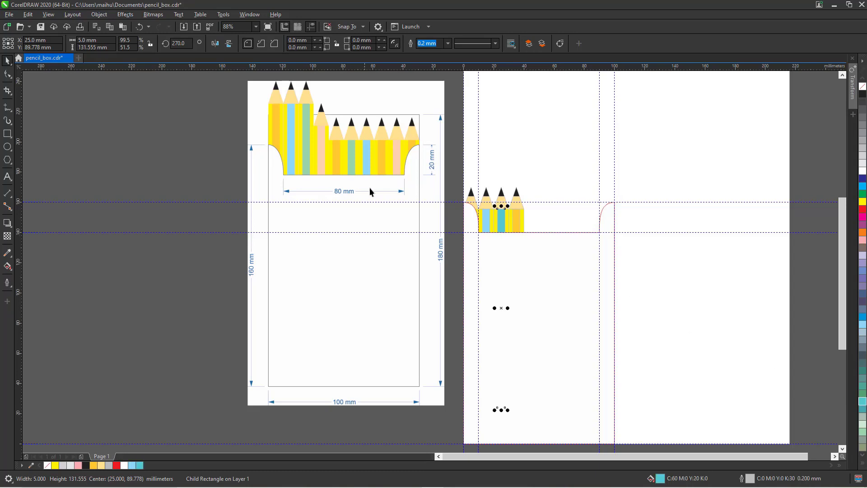
pyautogui.click(192, 176)
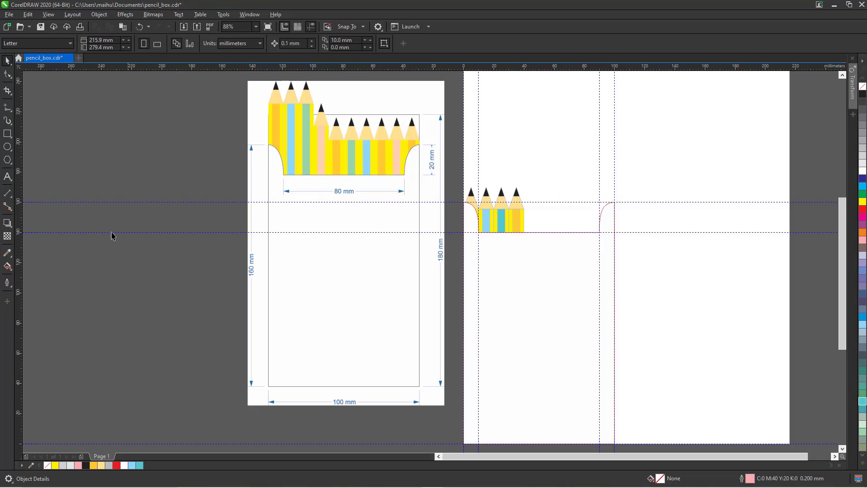
pyautogui.click(8, 253)
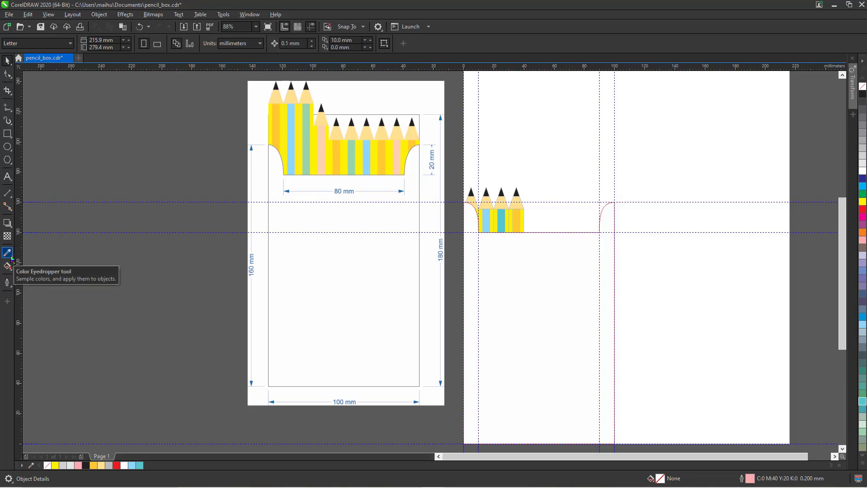
# Eyedrop the green stripe from the reference pencils, add it to the palette, and fill the cyan stripe.
pyautogui.click(9, 255)
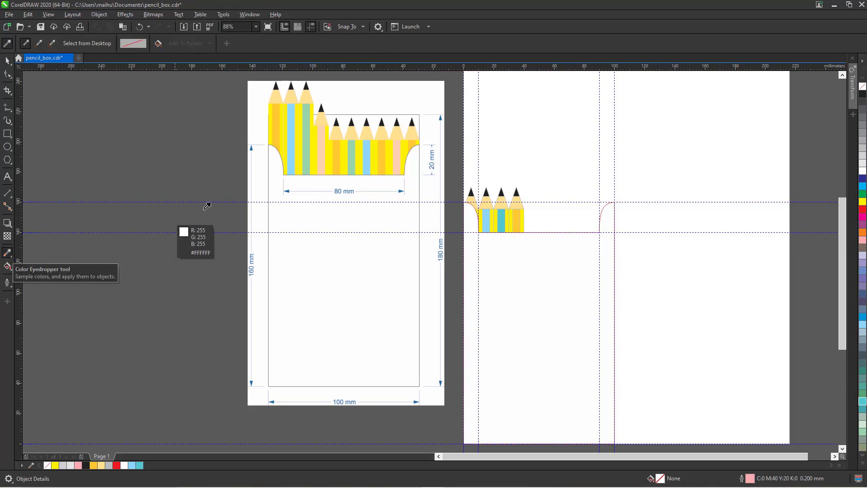
pyautogui.click(307, 121)
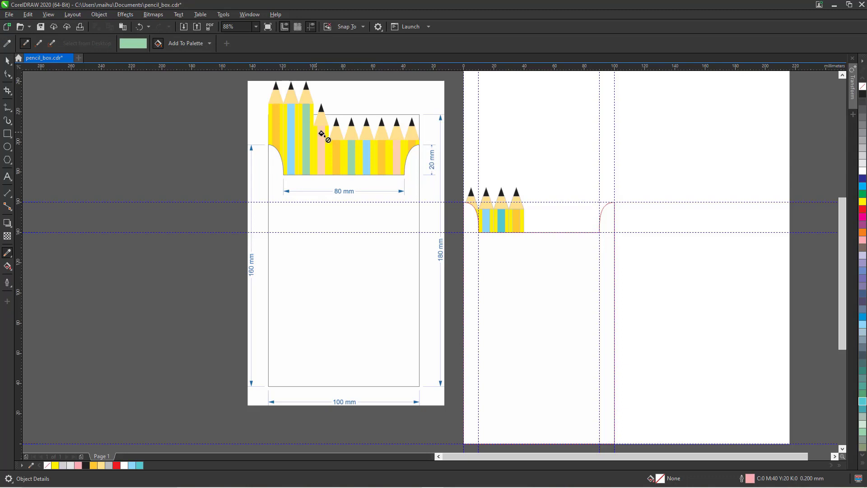
pyautogui.click(498, 219)
pyautogui.click(499, 220)
pyautogui.click(7, 60)
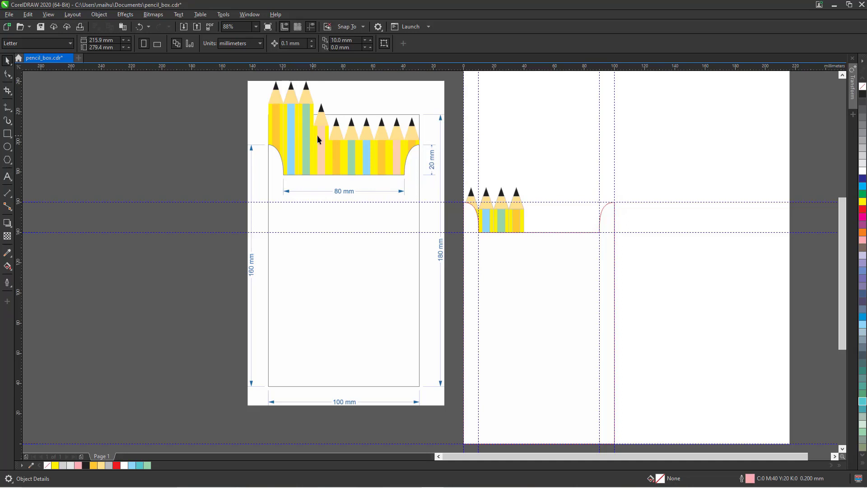
# Fill a stripe near the right of the pencil row with pale yellow C0 M10 Y50 K0.
pyautogui.keyDown('ctrl'); pyautogui.click(517, 216); pyautogui.keyUp('ctrl')
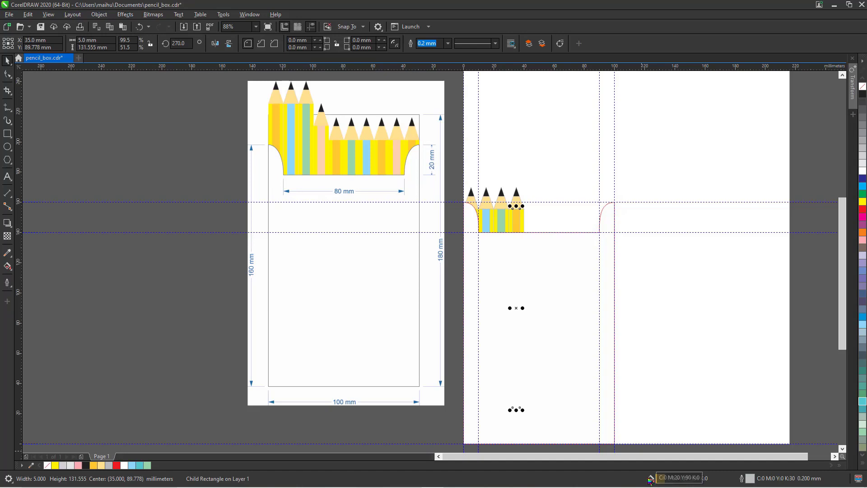
pyautogui.moveTo(556, 237); pyautogui.dragTo(634, 420)
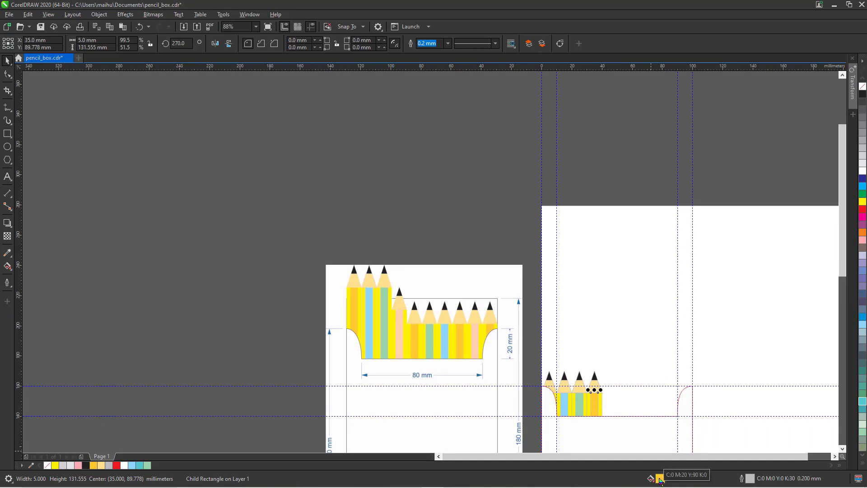
pyautogui.doubleClick(659, 478)
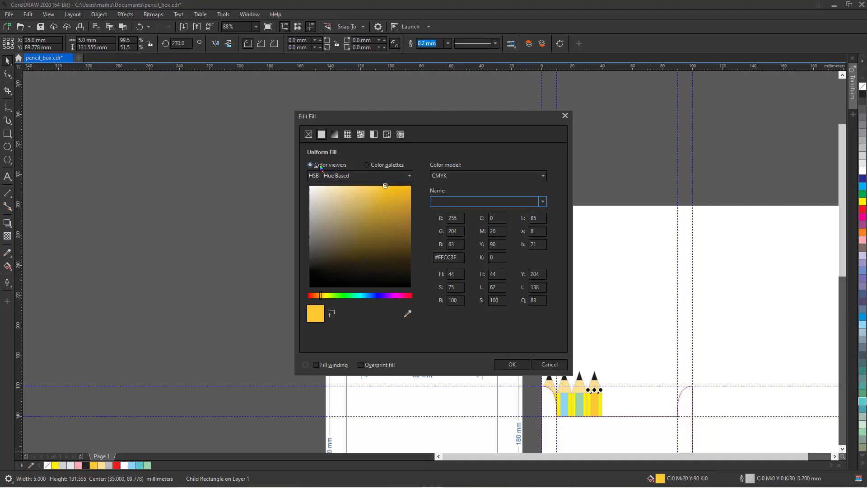
pyautogui.click(495, 245)
pyautogui.click(498, 231)
pyautogui.doubleClick(497, 231)
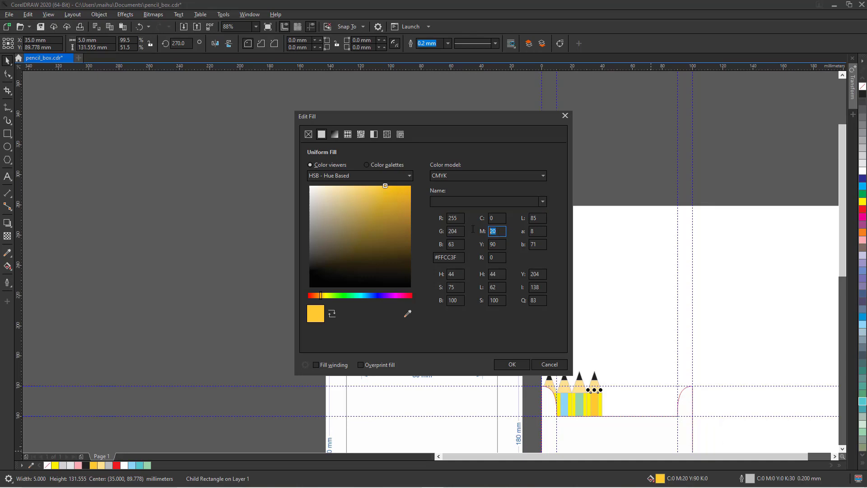
pyautogui.write('1')
pyautogui.click(497, 244)
pyautogui.moveTo(500, 244); pyautogui.dragTo(480, 245)
pyautogui.write('50')
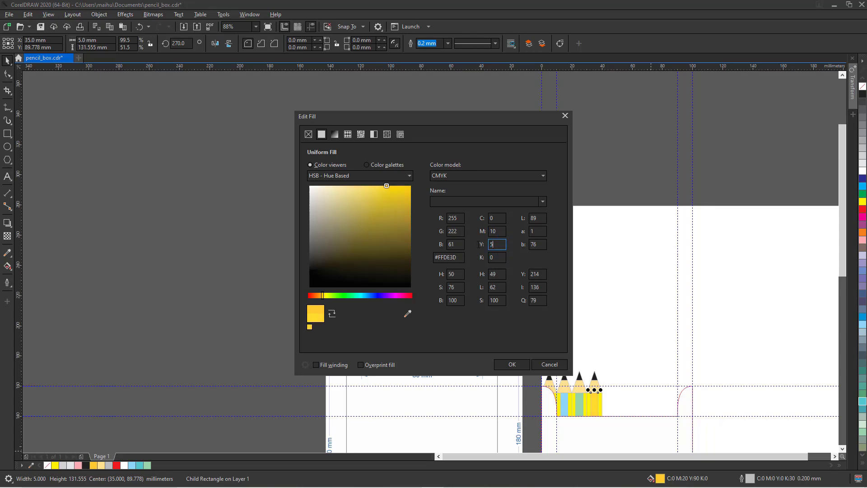
pyautogui.click(512, 365)
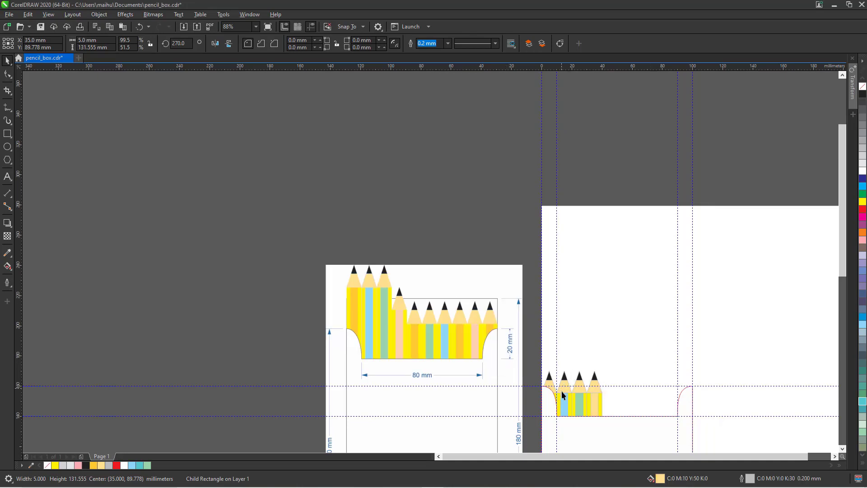
# Raise that stripe's magenta to 30 for a peach C0 M30 Y50 K0 fill.
pyautogui.click(596, 406)
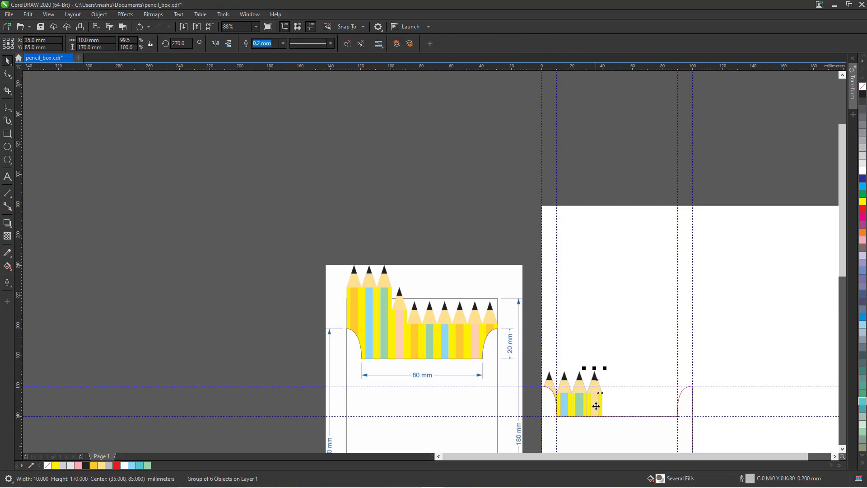
pyautogui.keyDown('ctrl'); pyautogui.click(596, 406); pyautogui.keyUp('ctrl')
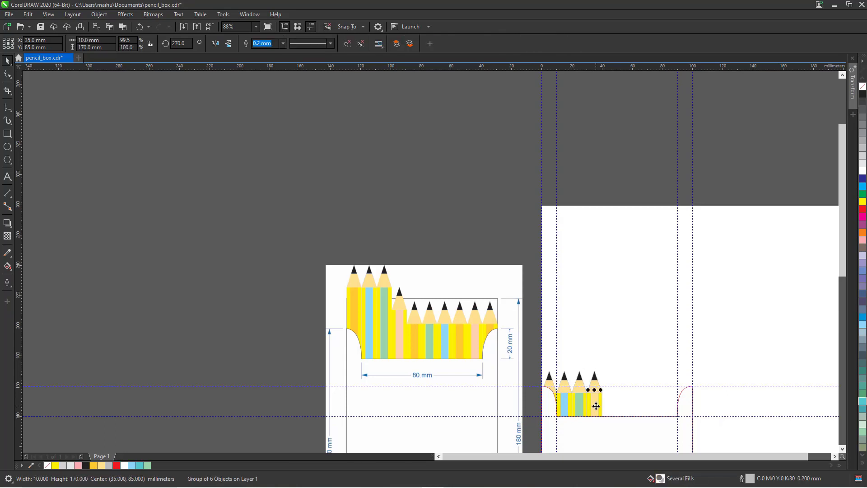
pyautogui.doubleClick(661, 479)
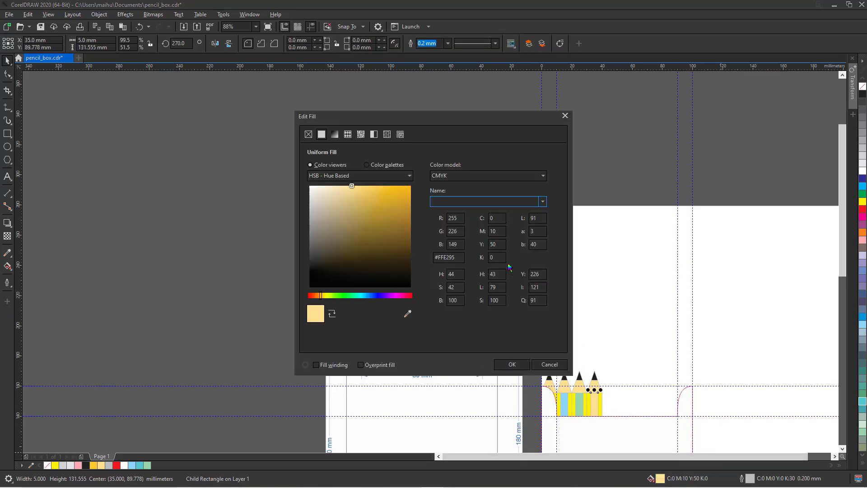
pyautogui.doubleClick(495, 231)
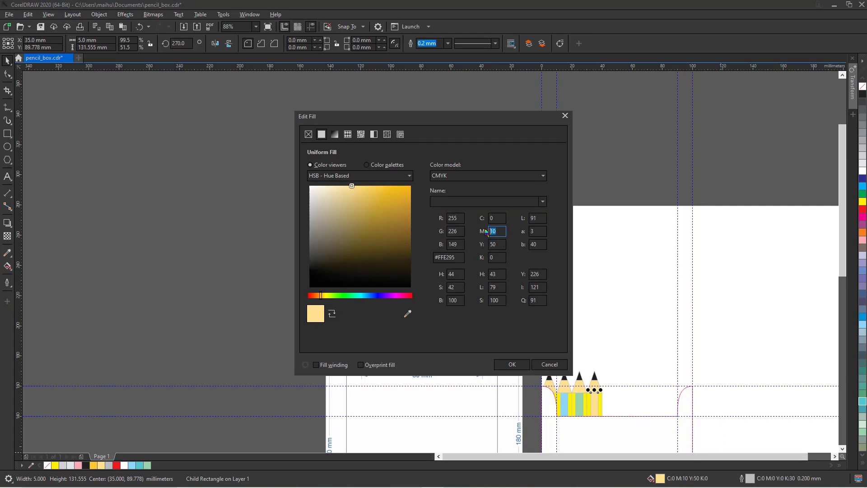
pyautogui.write('35.0')
pyautogui.press('Return')
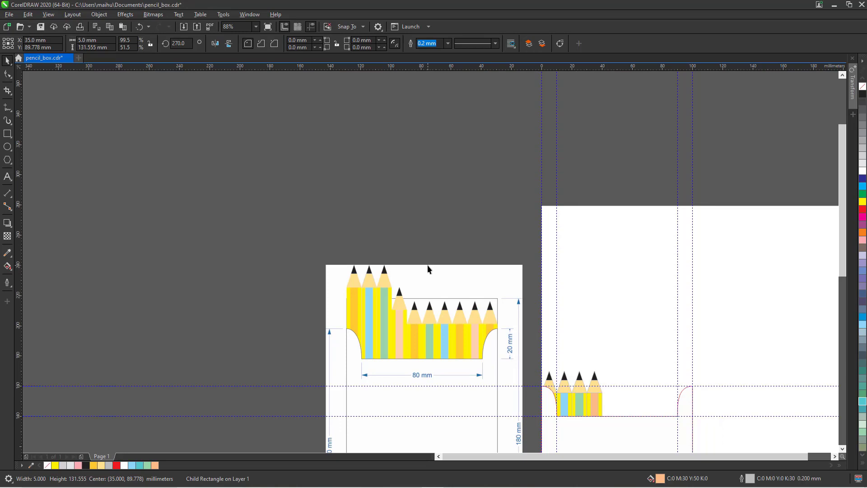
pyautogui.press('F4')
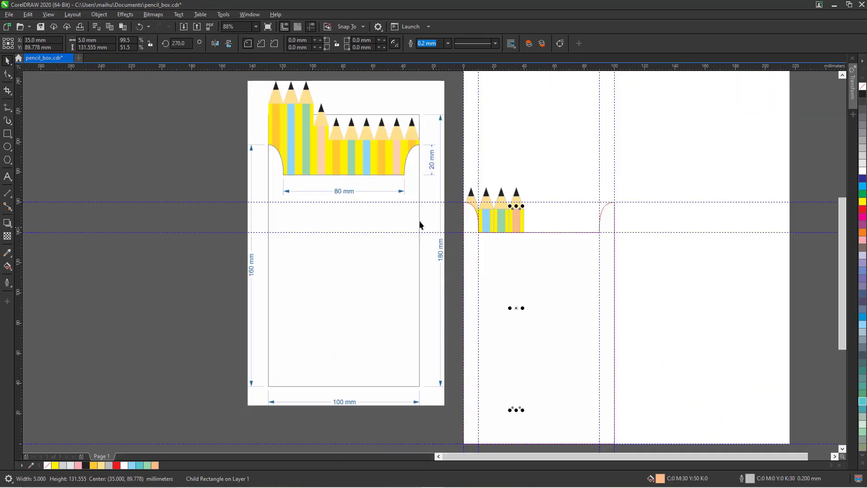
# With nothing selected, set the nudge distance to 10 mm, then select the leftmost pencil.
pyautogui.click(454, 170)
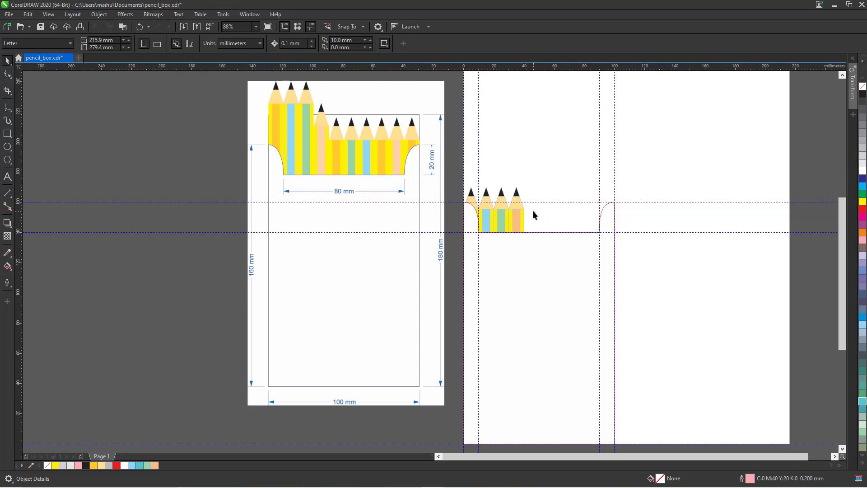
pyautogui.click(471, 199)
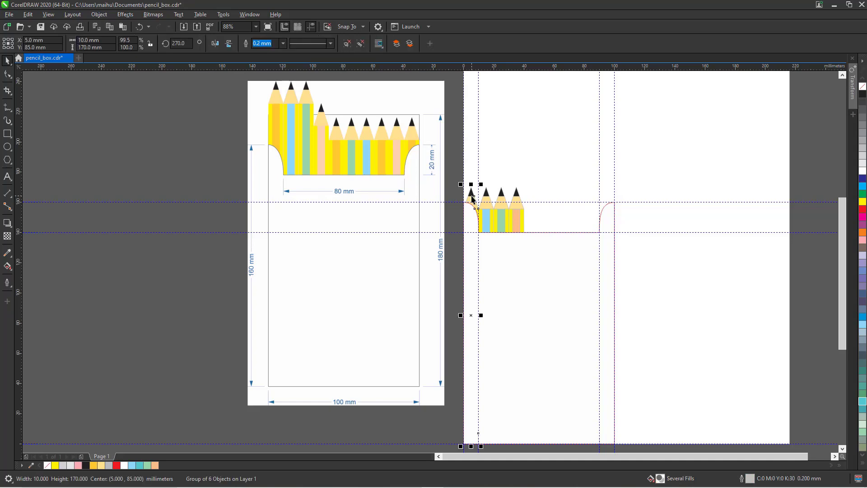
pyautogui.click(213, 159)
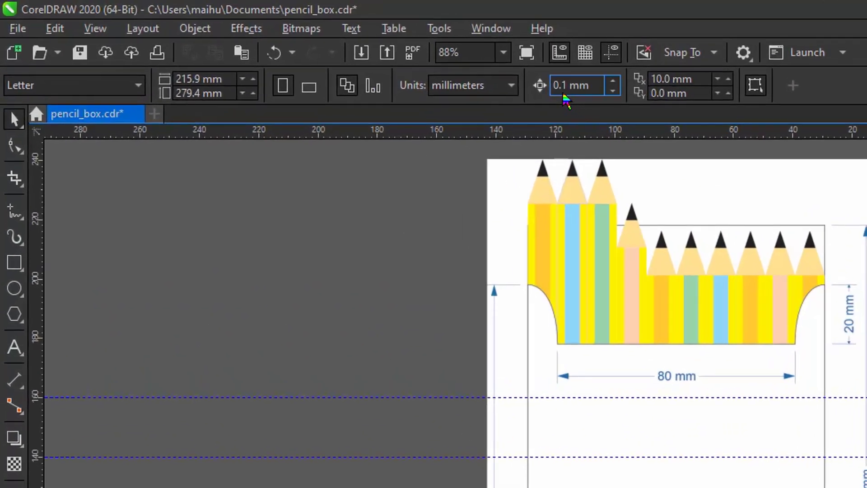
pyautogui.doubleClick(559, 86)
pyautogui.write('10')
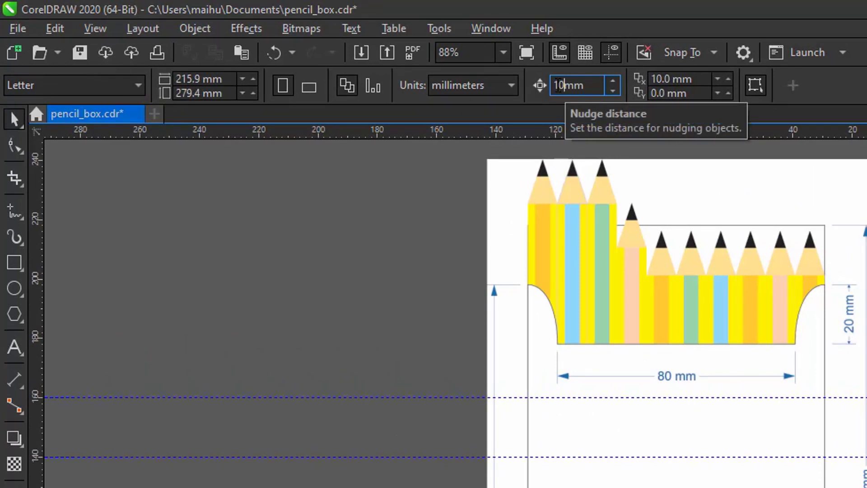
pyautogui.press('Return')
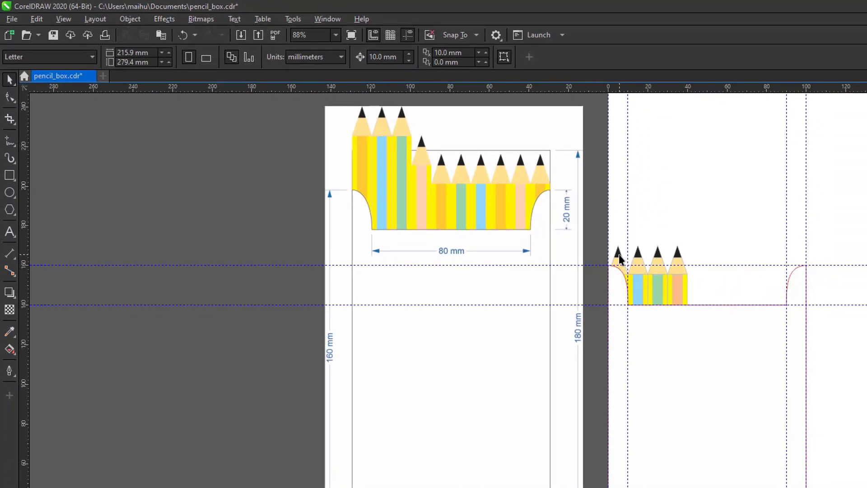
pyautogui.click(619, 258)
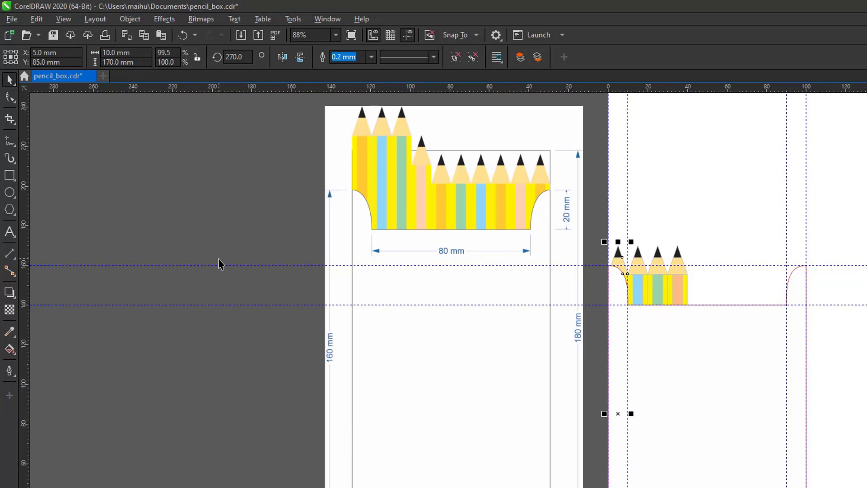
# Step a copy of the pencil to the row's end and colour one of its stripes pale green.
pyautogui.press('Right')
pyautogui.press('Right')
pyautogui.press('Right')
pyautogui.press('Right')
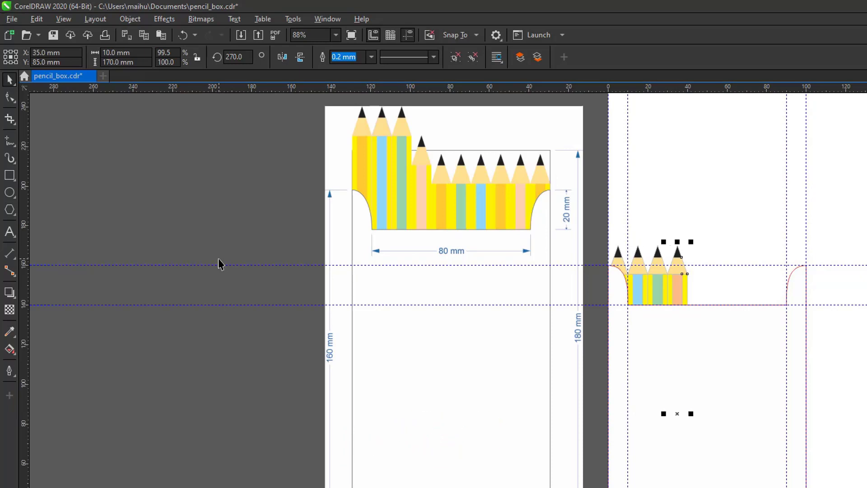
pyautogui.press('Right')
pyautogui.press('Right')
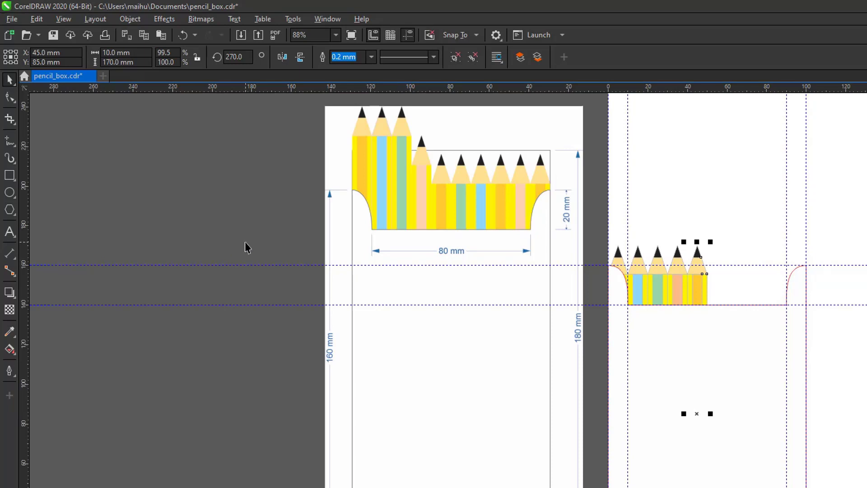
pyautogui.keyDown('ctrl'); pyautogui.click(699, 299); pyautogui.keyUp('ctrl')
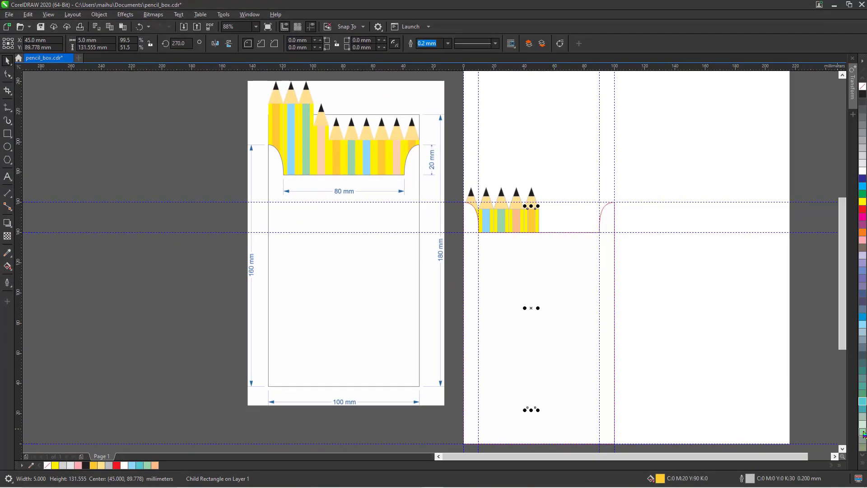
pyautogui.click(862, 428)
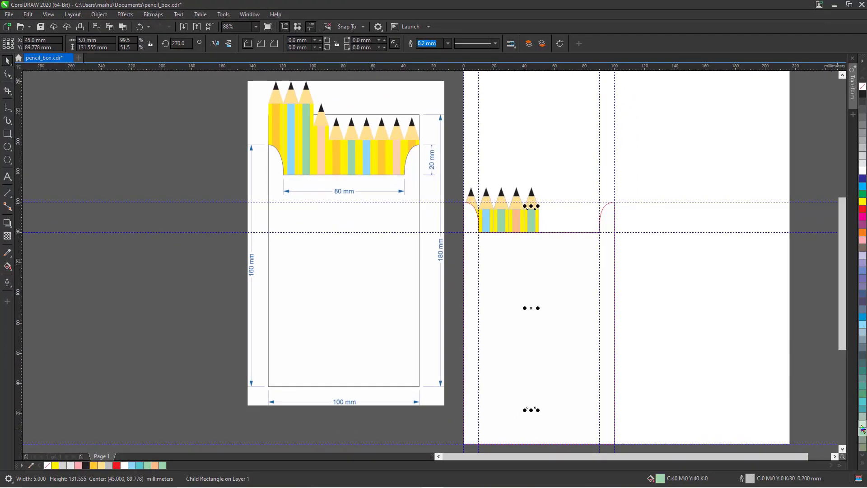
pyautogui.click(862, 428)
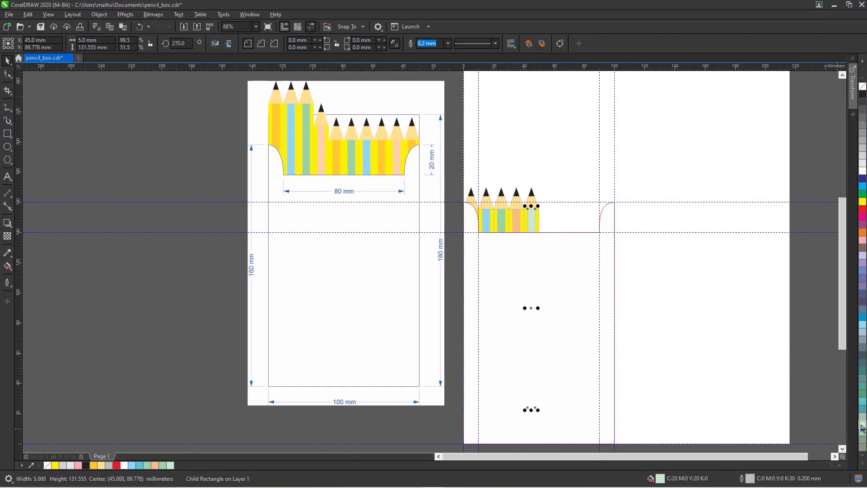
pyautogui.click(194, 164)
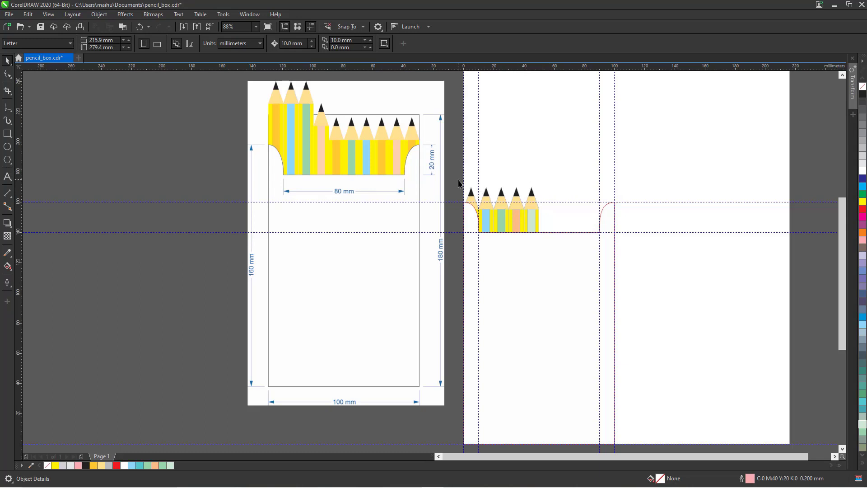
# Marquee-select the five pencils and duplicate them so the row reaches the notch's right edge.
pyautogui.moveTo(494, 192)
pyautogui.mouseDown()
pyautogui.moveTo(540, 194)
pyautogui.moveTo(540, 183)
pyautogui.mouseUp()
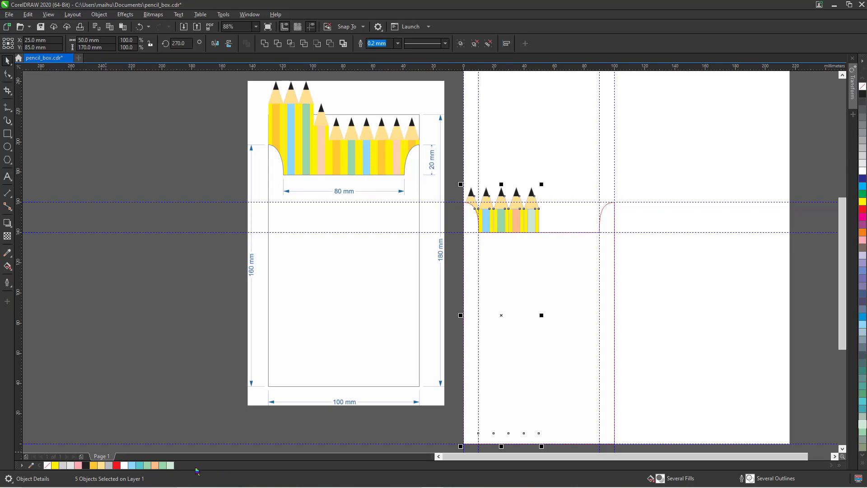
pyautogui.moveTo(153, 483)
pyautogui.hotkey('ctrl', 'd')
pyautogui.hotkey('ctrl', 'd')
pyautogui.hotkey('ctrl', 'd')
pyautogui.hotkey('ctrl', 'd')
pyautogui.hotkey('ctrl', 'd')
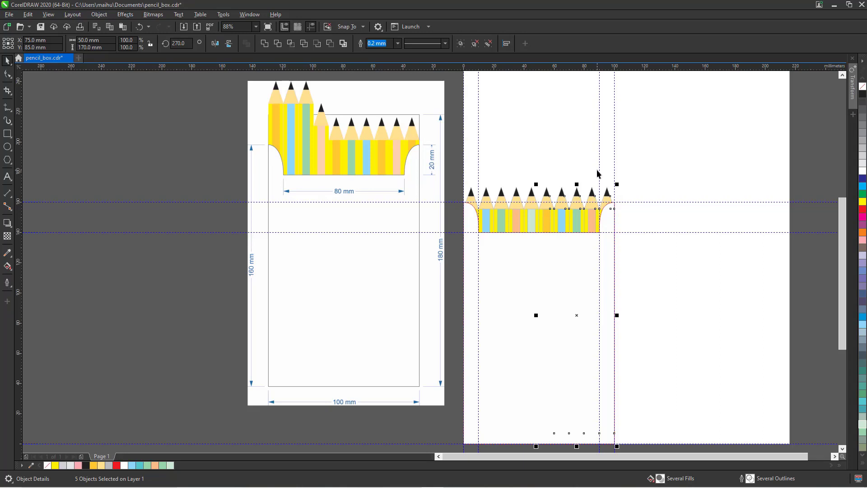
pyautogui.click(674, 168)
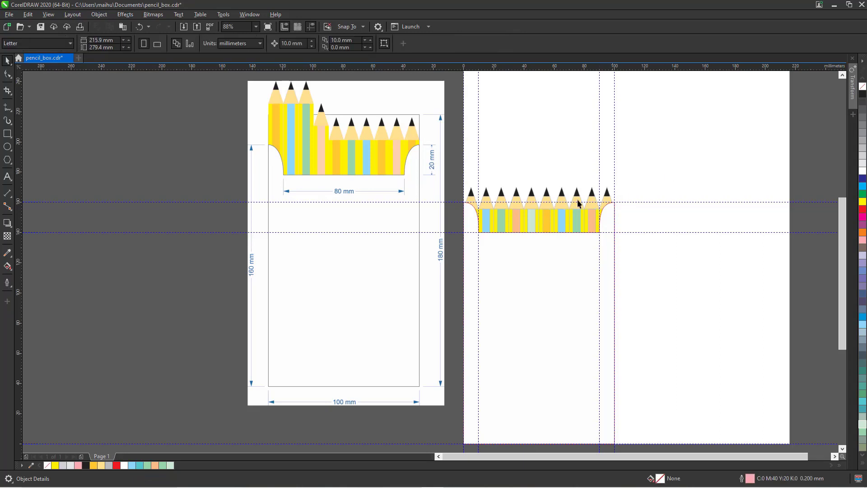
pyautogui.click(471, 197)
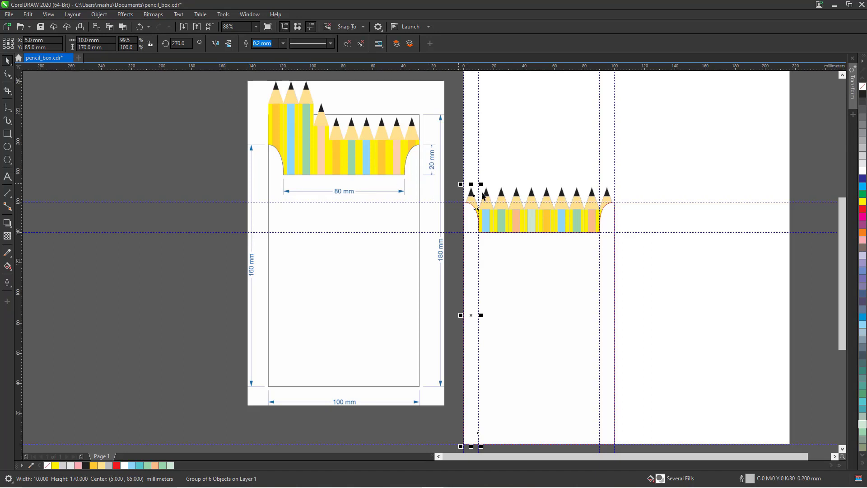
# Nudge the three leftmost pencils up 30 mm and the fourth up 10 mm, stepping the row like the reference.
pyautogui.click(494, 173)
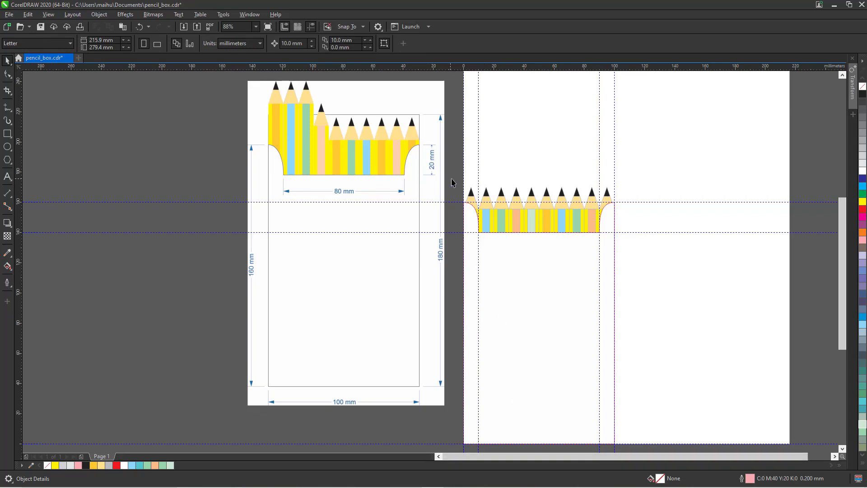
pyautogui.moveTo(456, 181); pyautogui.dragTo(506, 198)
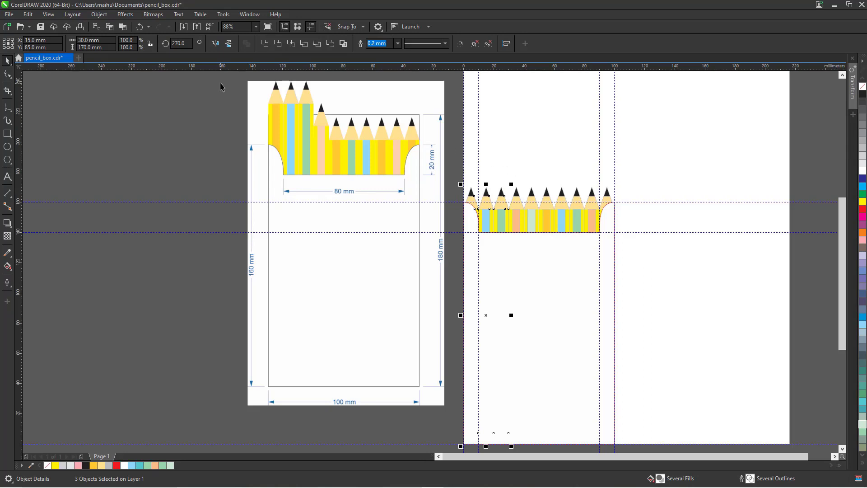
pyautogui.press('Up')
pyautogui.press('Up')
pyautogui.press('Up')
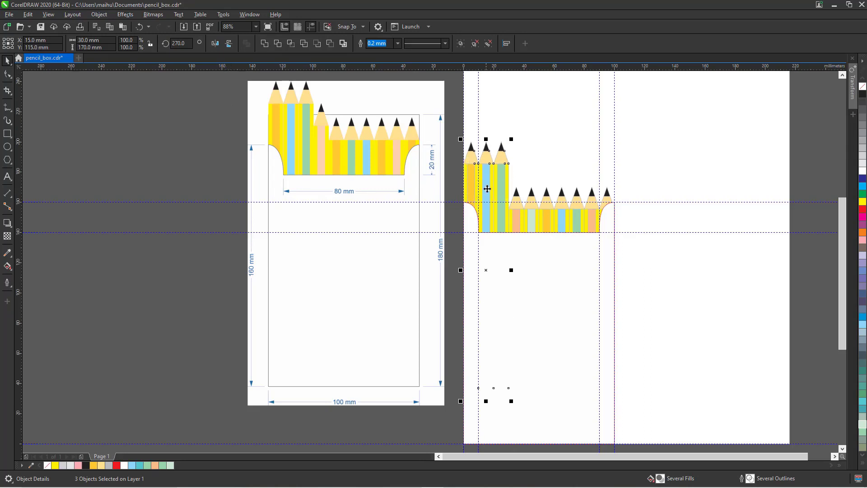
pyautogui.click(517, 199)
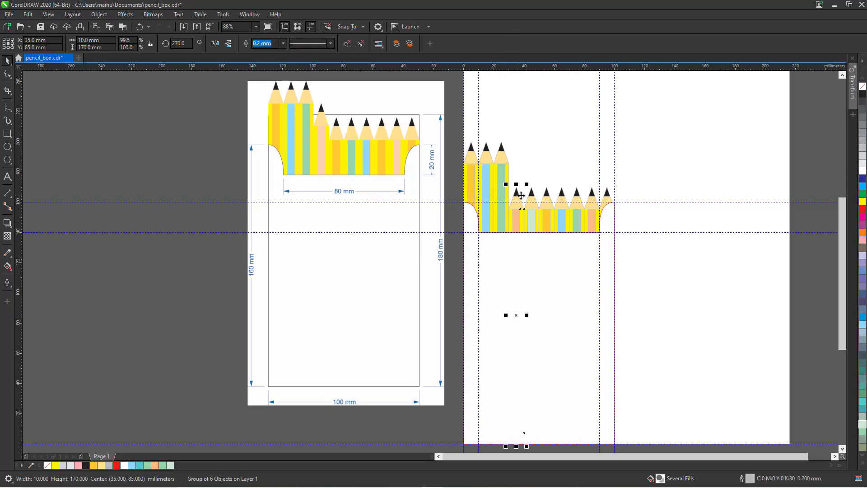
pyautogui.press('Up')
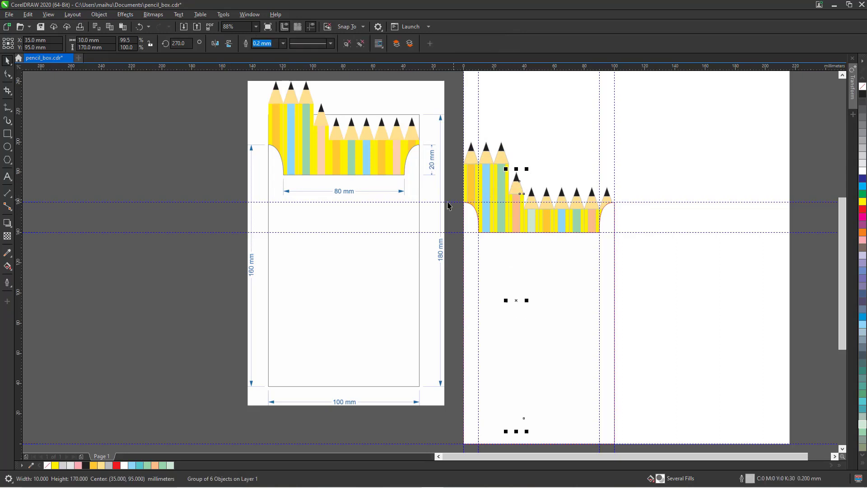
pyautogui.click(178, 201)
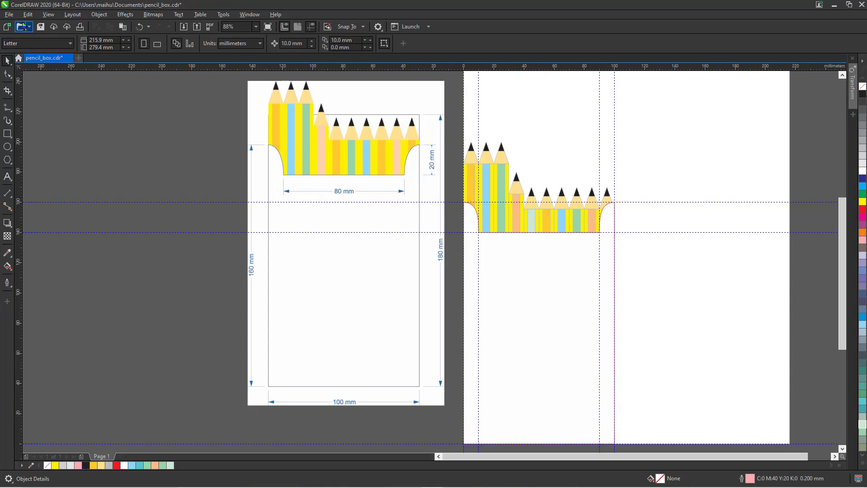
# Save the document as pencil_box.cdr with the finished stepped pencil row.
pyautogui.click(10, 15)
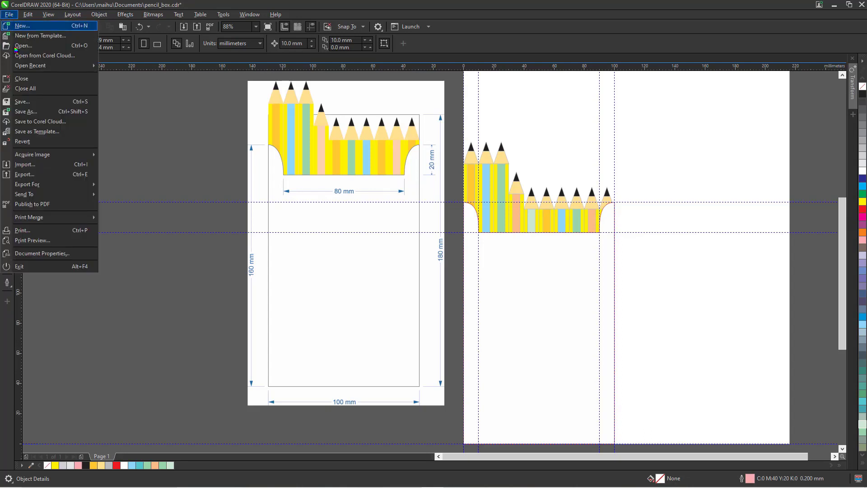
pyautogui.click(22, 103)
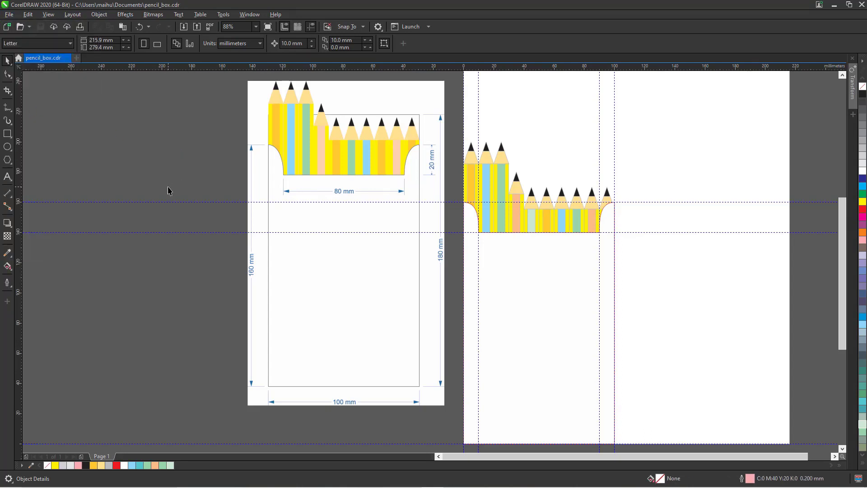